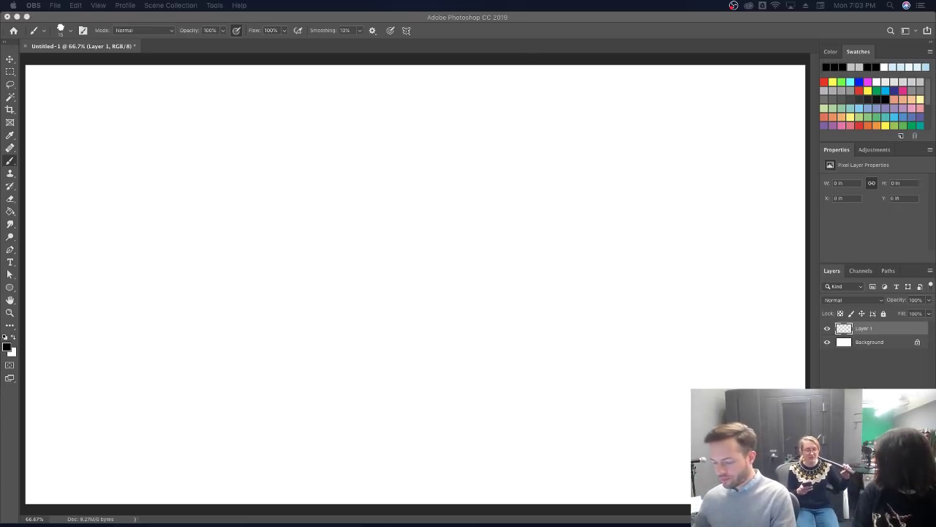
click(518, 275)
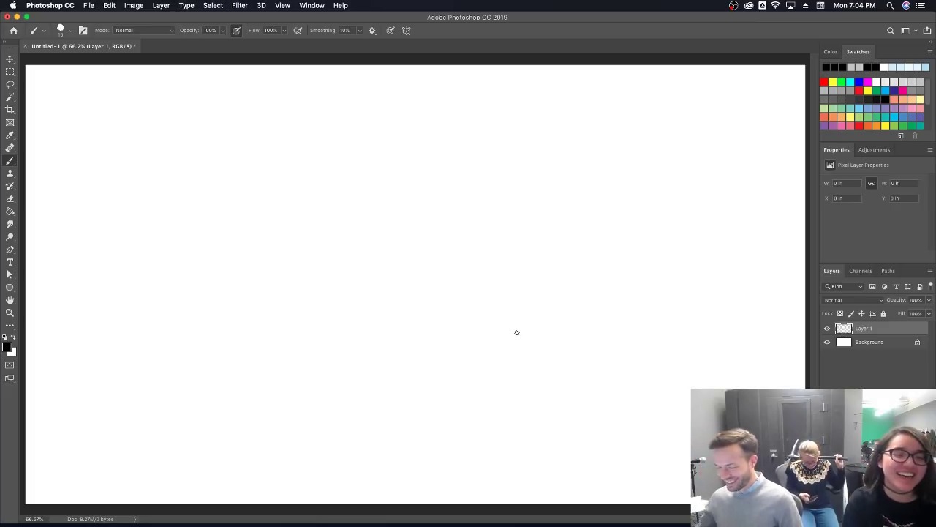
drag(311, 317, 423, 341)
key(super+z)
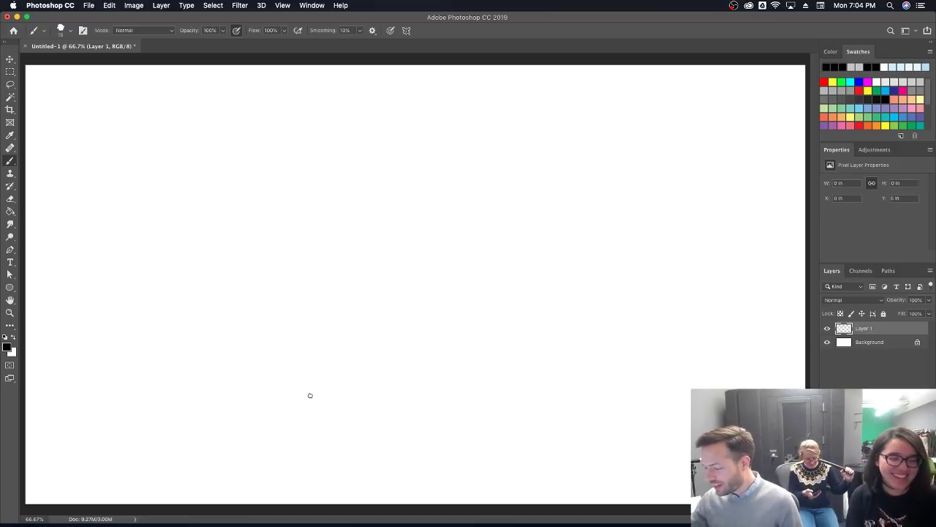
drag(312, 404, 293, 199)
key(super+z)
- Enlarge the brush to 20 px and draw a tapered mug body with curved top and bottom edges and a double-line handle
key(bracketright)
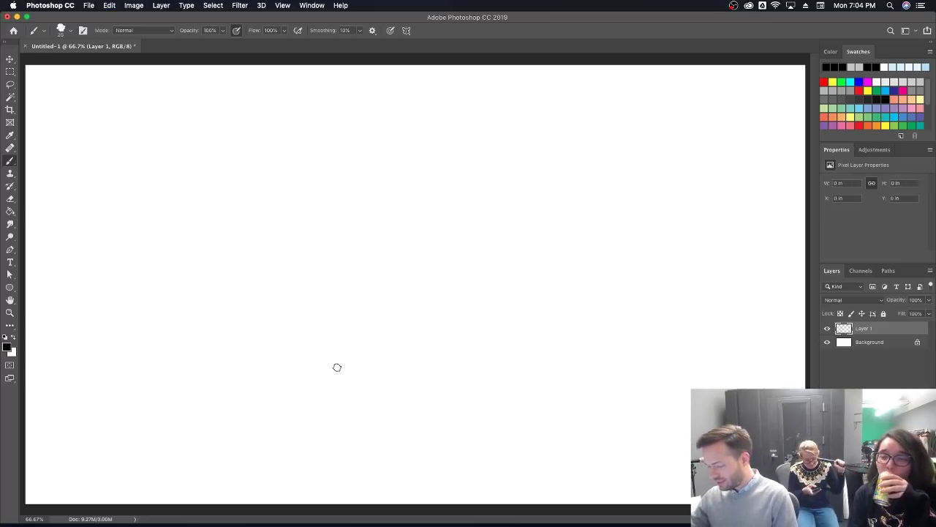
drag(326, 402, 299, 175)
key(super+z)
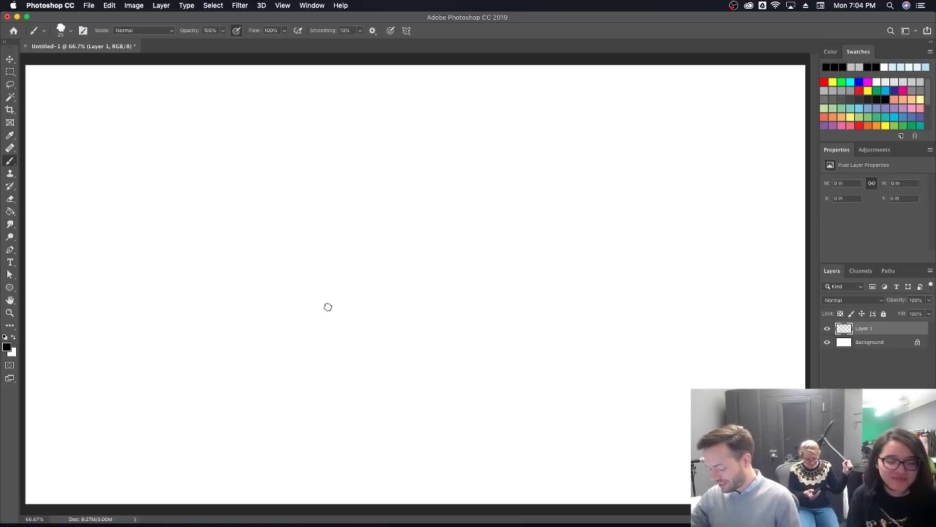
mouse_move(332, 416)
mouse_down()
mouse_move(297, 177)
mouse_move(576, 165)
mouse_up()
drag(333, 418, 555, 414)
key(super+z)
mouse_move(333, 418)
mouse_down()
mouse_move(511, 437)
mouse_move(555, 401)
mouse_move(527, 431)
mouse_move(558, 252)
mouse_move(578, 158)
mouse_up()
key(super+z)
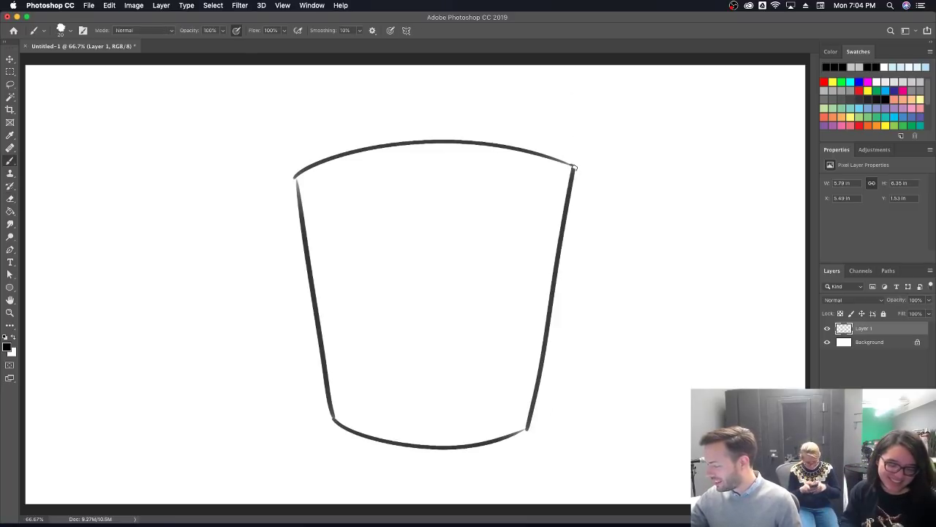
mouse_move(565, 208)
mouse_down()
mouse_move(630, 227)
mouse_move(545, 387)
mouse_up()
mouse_move(564, 234)
mouse_down()
mouse_move(608, 268)
mouse_move(547, 350)
mouse_up()
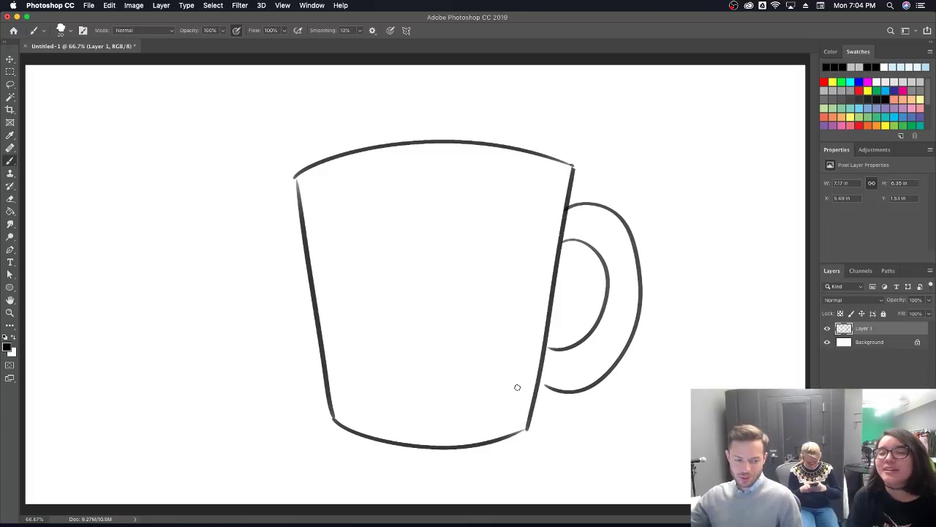
- Draw the front rim curve of the mug's opening and move the whole mug left to X 4.27 in, Y 1.43 in
mouse_move(556, 173)
mouse_down()
mouse_move(427, 192)
mouse_move(304, 174)
mouse_up()
key(super+z)
drag(559, 171, 291, 147)
key(super+z)
mouse_move(556, 172)
mouse_down()
mouse_move(421, 203)
mouse_move(316, 187)
mouse_up()
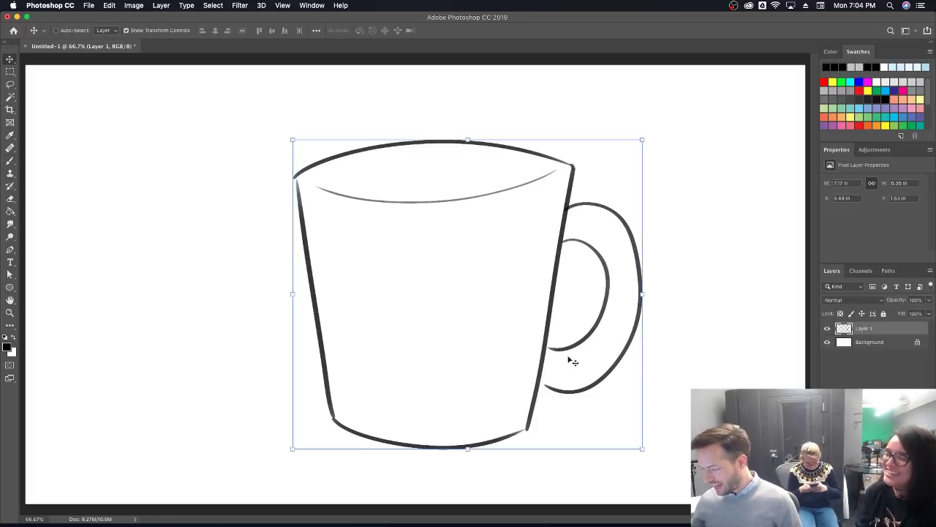
drag(544, 381, 490, 372)
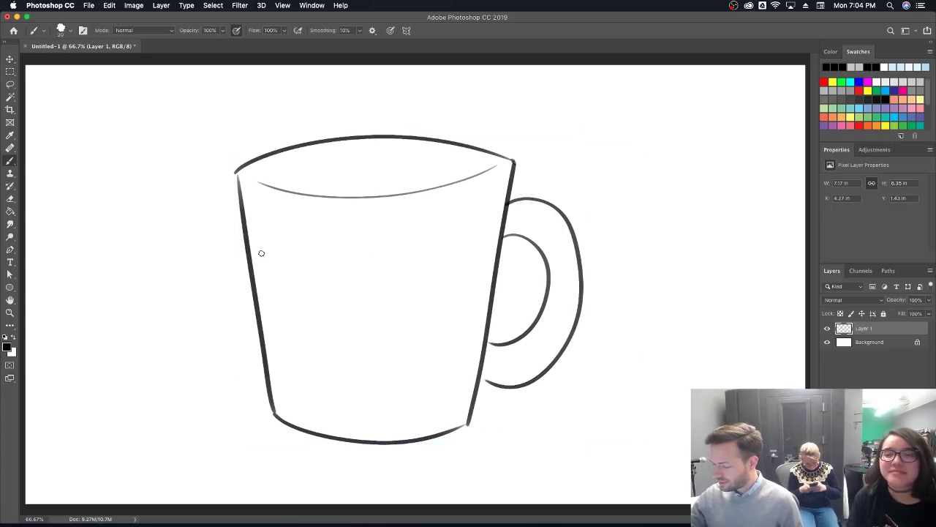
- Draw two almond-shaped eye outlines side by side on the upper half of the mug
mouse_move(260, 258)
mouse_down()
mouse_move(351, 268)
mouse_move(259, 261)
mouse_up()
key(super+z)
drag(338, 259, 258, 261)
key(super+z)
drag(338, 261, 259, 260)
mouse_move(401, 264)
mouse_down()
mouse_move(467, 230)
mouse_move(484, 254)
mouse_up()
key(super+z)
mouse_move(406, 258)
mouse_down()
mouse_move(479, 253)
mouse_move(404, 262)
mouse_up()
key(super+z)
drag(477, 254, 405, 261)
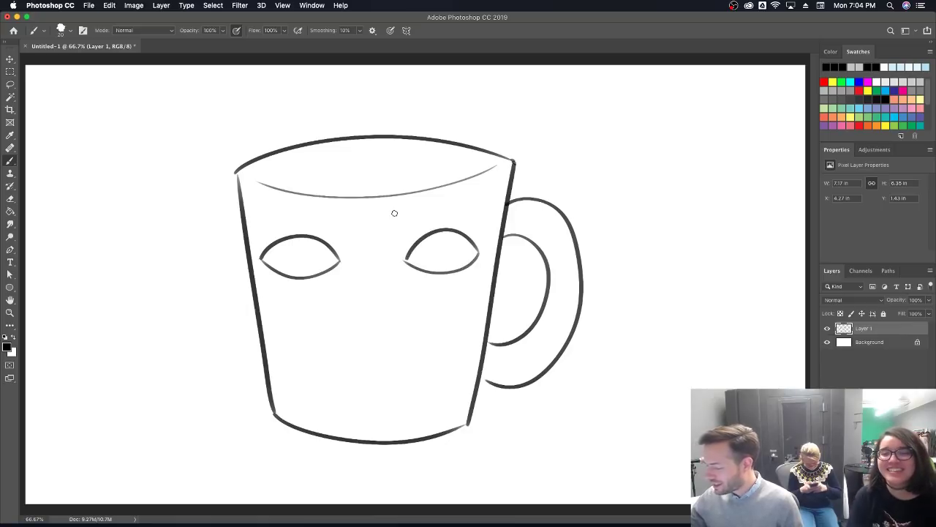
- Draw the curved side edges of a large iris inside each eye
drag(277, 272, 270, 241)
key(super+z)
drag(278, 275, 273, 247)
drag(322, 271, 320, 246)
mouse_move(417, 267)
mouse_down()
mouse_move(438, 232)
mouse_move(443, 252)
mouse_move(413, 247)
mouse_up()
key(super+z)
drag(469, 263, 467, 238)
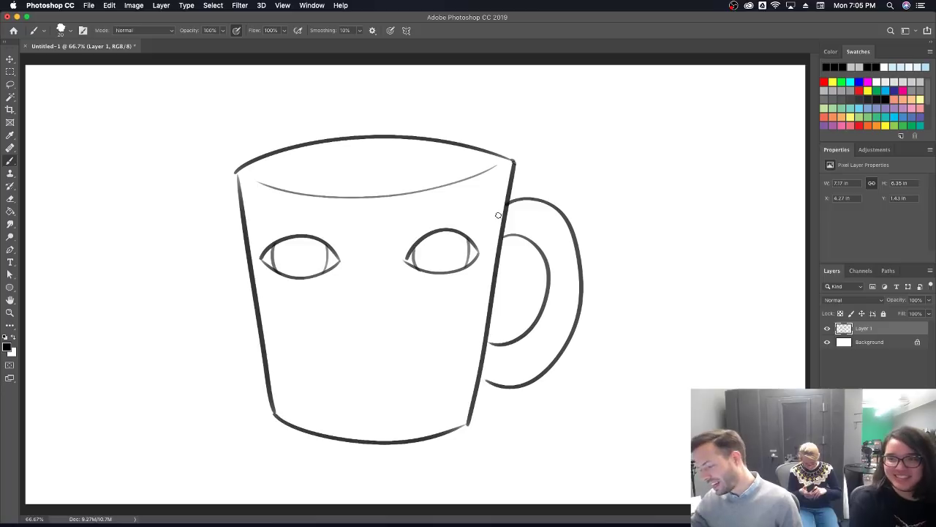
- Draw curved creases under both eyes and fill the irises with black
drag(338, 262, 320, 288)
drag(405, 265, 429, 285)
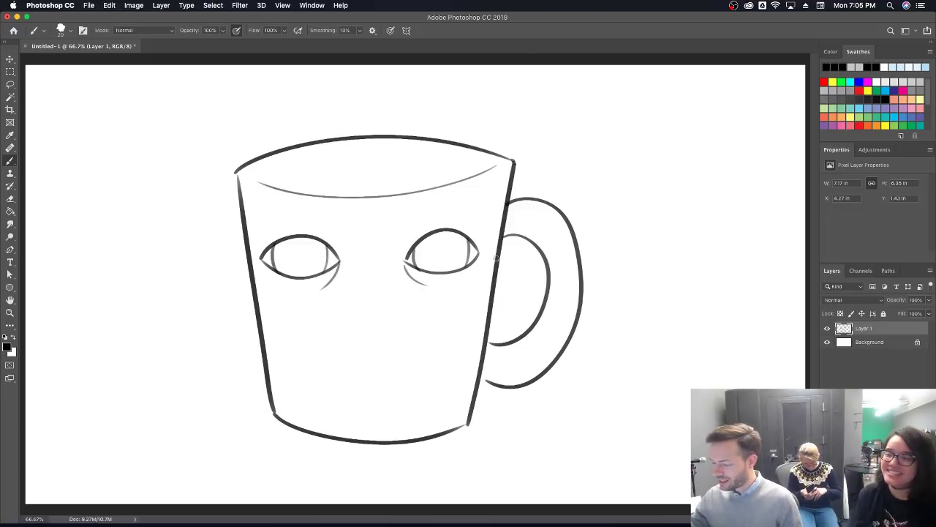
drag(259, 260, 286, 293)
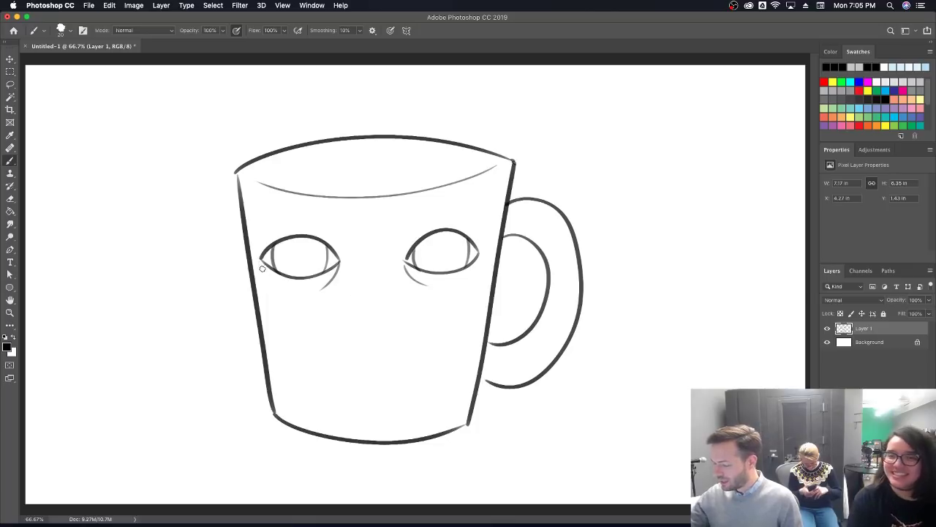
key(g)
click(315, 260)
click(444, 258)
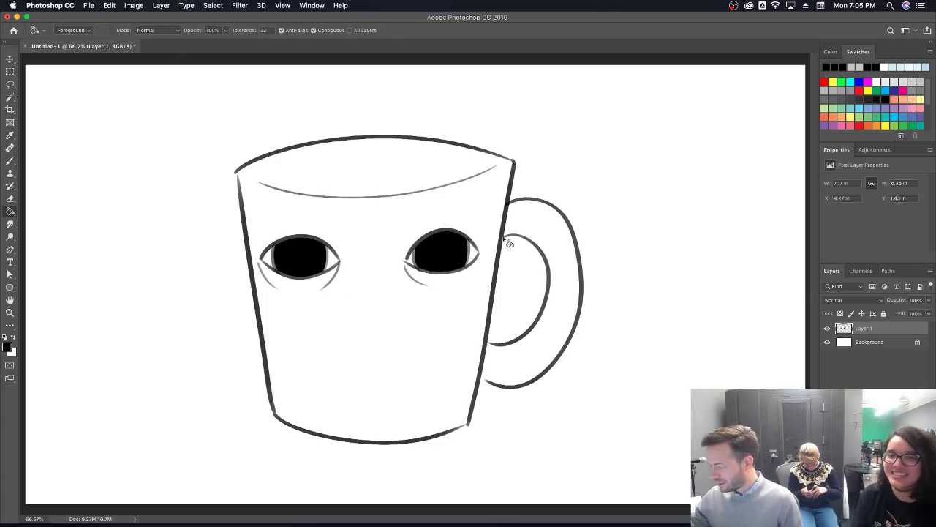
- Brush a curved crease above the inner corner of each eye
key(b)
drag(338, 261, 330, 229)
drag(402, 260, 411, 227)
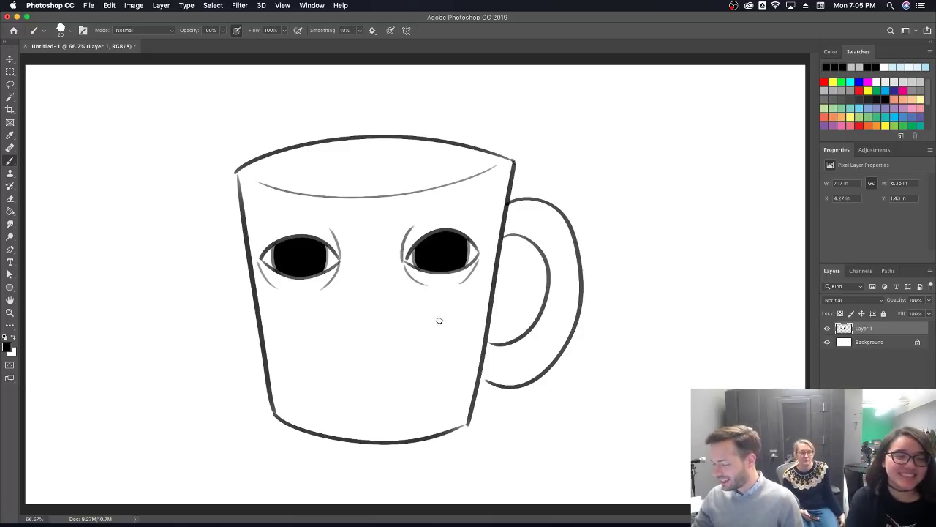
- Lasso both eyes with their creases, move them slightly down and right on the mug, and deselect
key(l)
mouse_move(284, 321)
mouse_down()
mouse_move(265, 294)
mouse_move(251, 239)
mouse_move(381, 213)
mouse_move(484, 249)
mouse_move(474, 326)
mouse_move(474, 291)
mouse_move(474, 303)
mouse_up()
key(v)
key(l)
click(472, 326)
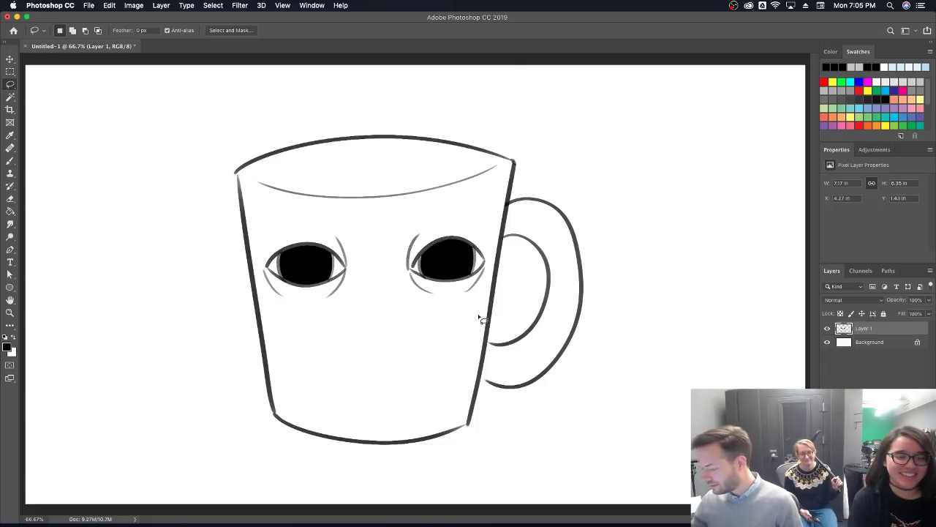
- Draw a nose between the eyes with two bridge lines, a rounded tip and a curved nostril wing on each side
key(b)
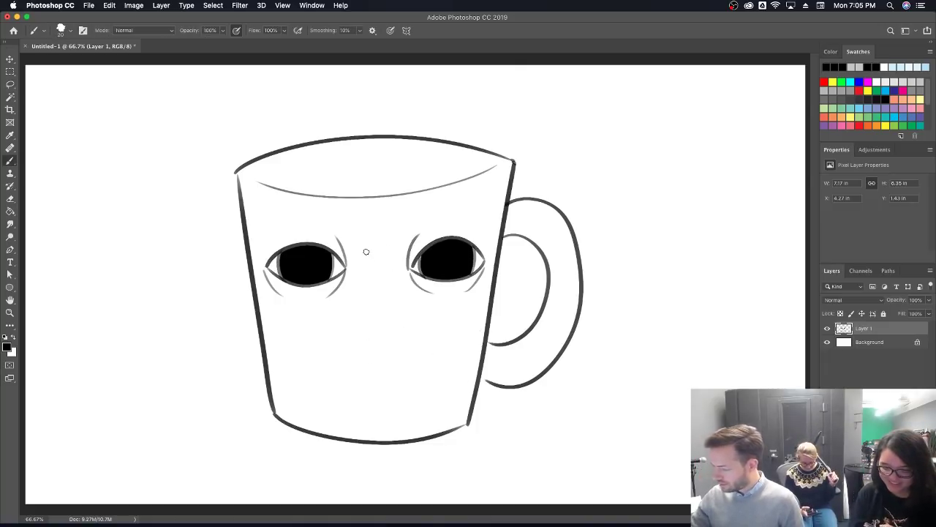
mouse_move(379, 249)
mouse_down()
mouse_move(359, 262)
mouse_move(356, 292)
mouse_up()
drag(388, 260, 395, 298)
mouse_move(355, 335)
mouse_down()
mouse_move(372, 354)
mouse_move(400, 338)
mouse_up()
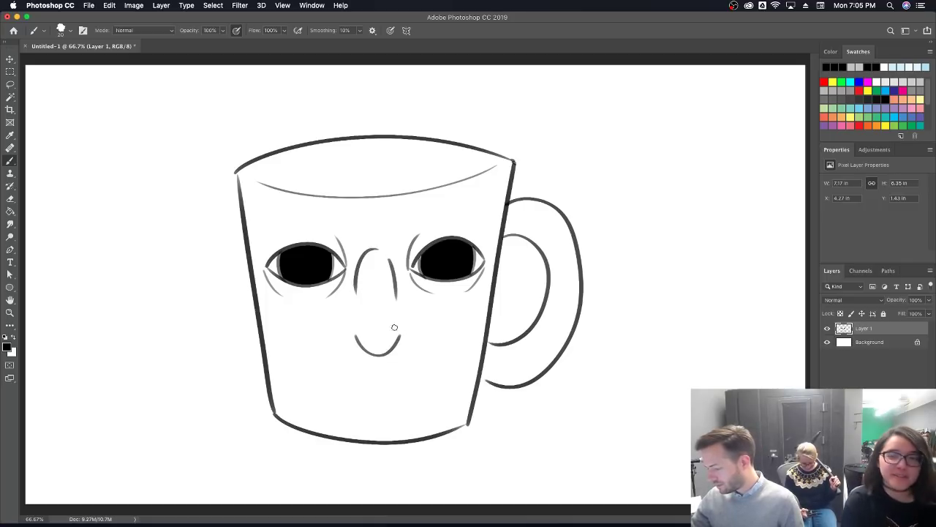
mouse_move(338, 330)
mouse_down()
mouse_move(410, 339)
mouse_move(417, 326)
mouse_up()
key(super+z)
key(super+z)
key(super+z)
key(super+z)
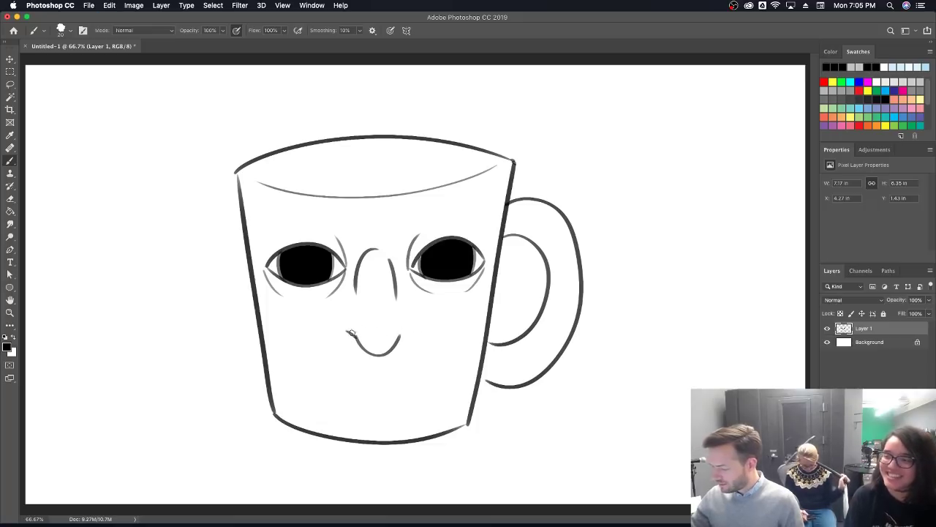
mouse_move(351, 341)
mouse_down()
mouse_move(332, 330)
mouse_move(355, 306)
mouse_up()
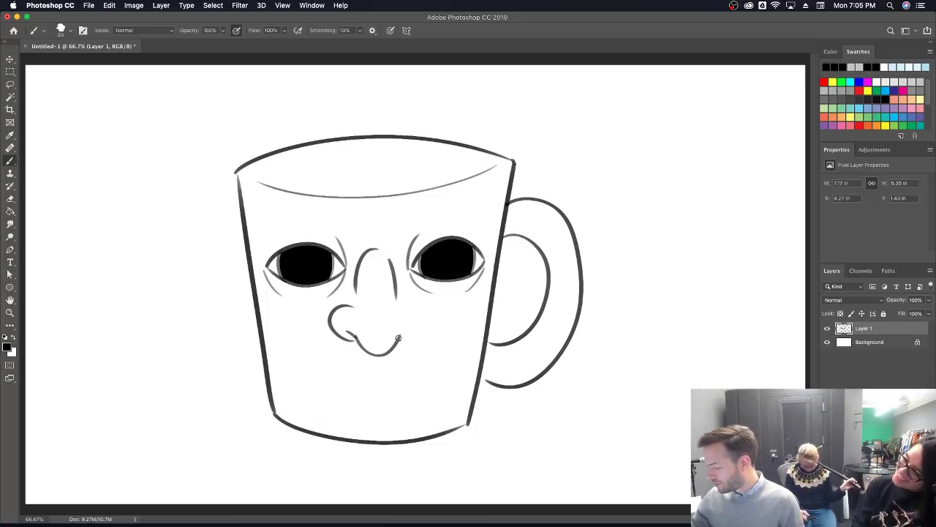
mouse_move(398, 338)
mouse_down()
mouse_move(412, 332)
mouse_move(418, 303)
mouse_up()
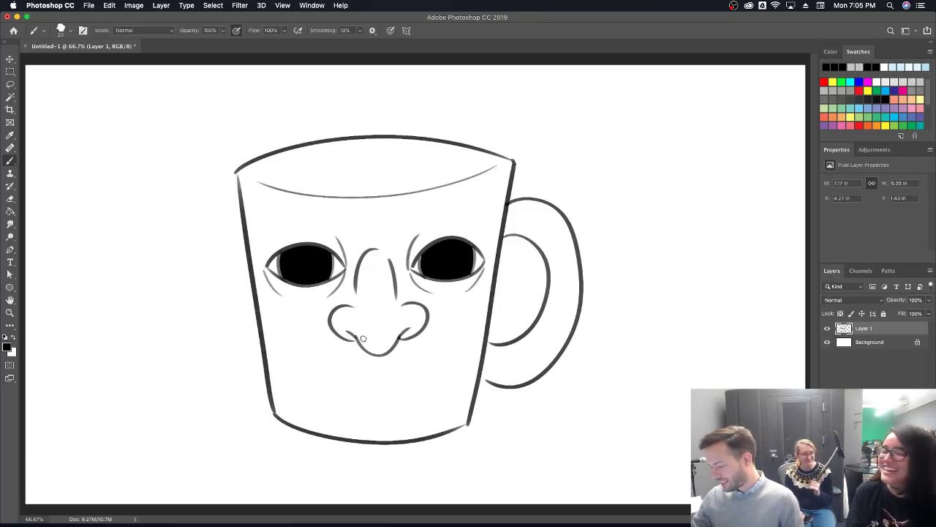
- Add a light curve inside the nose tip and curved creases above the outer corners of the eyes
mouse_move(358, 335)
mouse_down()
mouse_move(409, 317)
mouse_move(432, 314)
mouse_move(364, 337)
mouse_move(397, 309)
mouse_move(364, 338)
mouse_move(397, 338)
mouse_up()
key(super+z)
key(super+z)
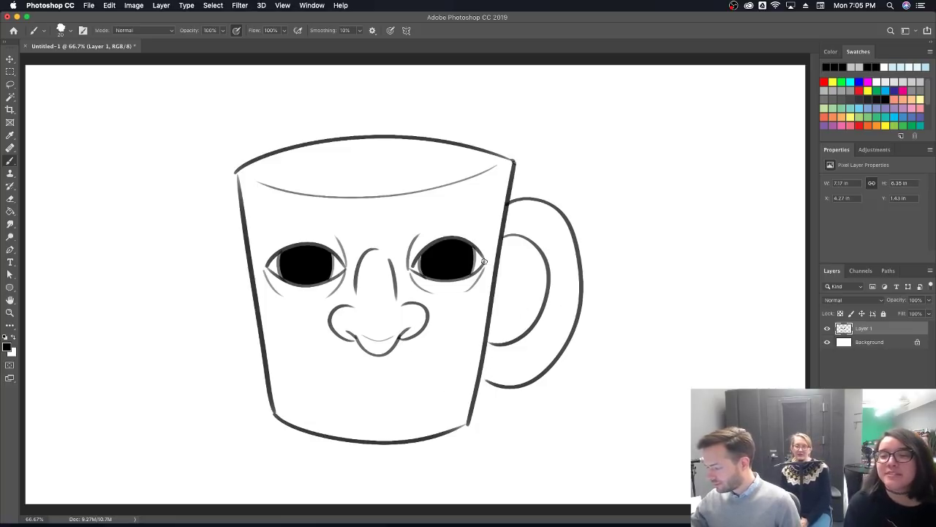
drag(263, 267, 285, 238)
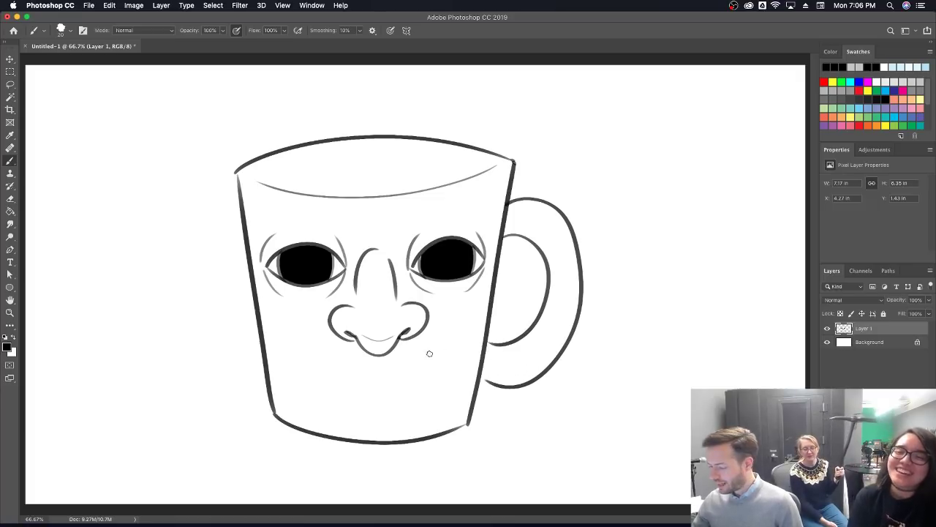
- Draw an X of two crossed tape strips below the nose, covering the mouth area
mouse_move(336, 393)
mouse_down()
mouse_move(305, 361)
mouse_move(318, 344)
mouse_move(412, 357)
mouse_move(437, 336)
mouse_move(453, 358)
mouse_move(406, 394)
mouse_move(341, 402)
mouse_move(340, 439)
mouse_move(382, 403)
mouse_move(374, 410)
mouse_move(413, 438)
mouse_up()
drag(411, 397, 449, 430)
drag(363, 379, 382, 384)
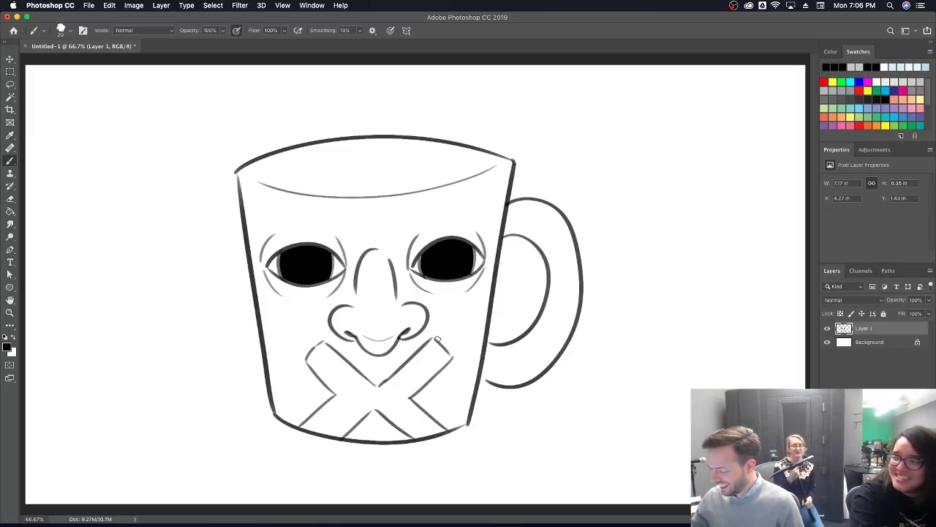
- Erase the upper inner corner of the tape X and redraw its lines to meet in a clean point
key(e)
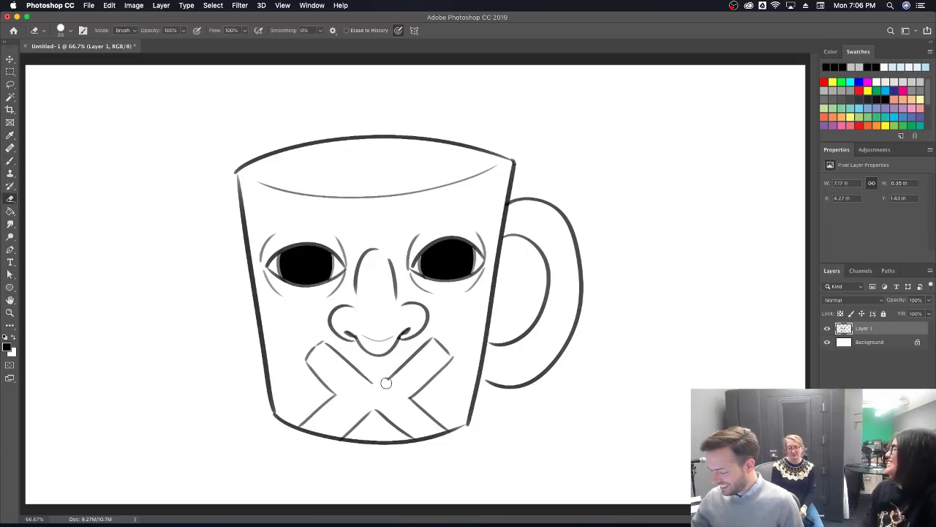
key(b)
mouse_move(355, 366)
mouse_down()
mouse_move(380, 384)
mouse_move(422, 344)
mouse_move(387, 398)
mouse_move(407, 359)
mouse_up()
key(super+z)
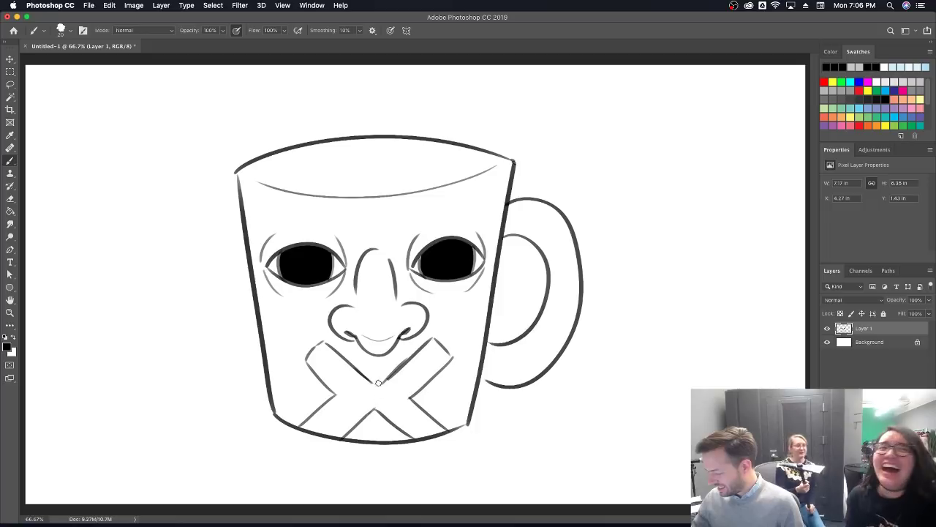
mouse_move(374, 386)
mouse_down()
mouse_move(392, 365)
mouse_move(404, 373)
mouse_up()
key(super+z)
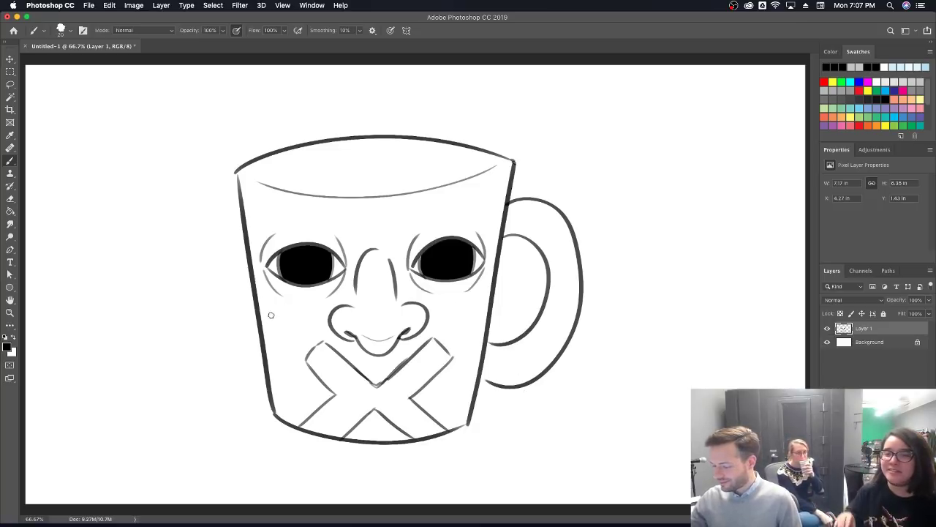
- Draw small U-shaped sweat drops scattered around the face on the mug
mouse_move(271, 316)
mouse_down()
mouse_move(277, 341)
mouse_move(277, 317)
mouse_up()
mouse_move(290, 357)
mouse_down()
mouse_move(292, 379)
mouse_move(294, 354)
mouse_up()
drag(460, 310, 462, 324)
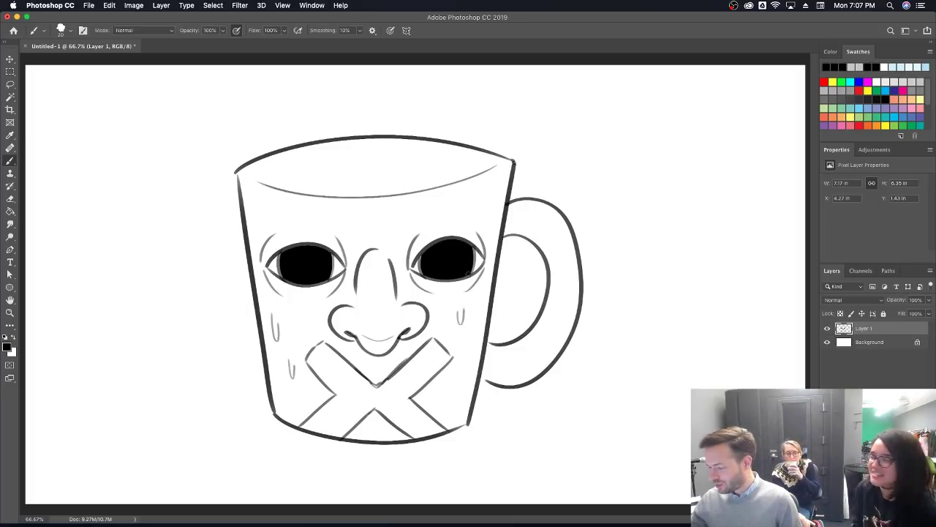
drag(473, 196, 478, 196)
mouse_move(442, 387)
mouse_down()
mouse_move(444, 402)
mouse_move(448, 386)
mouse_up()
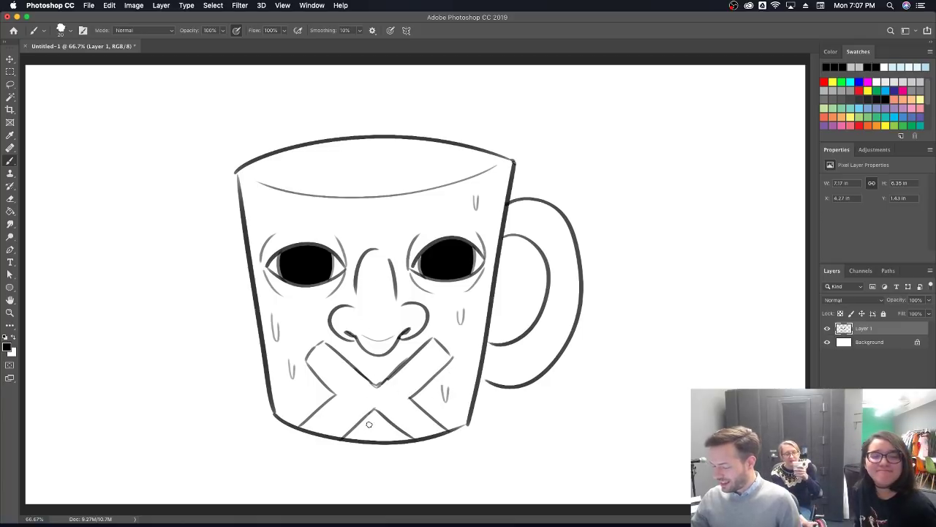
drag(370, 431, 371, 424)
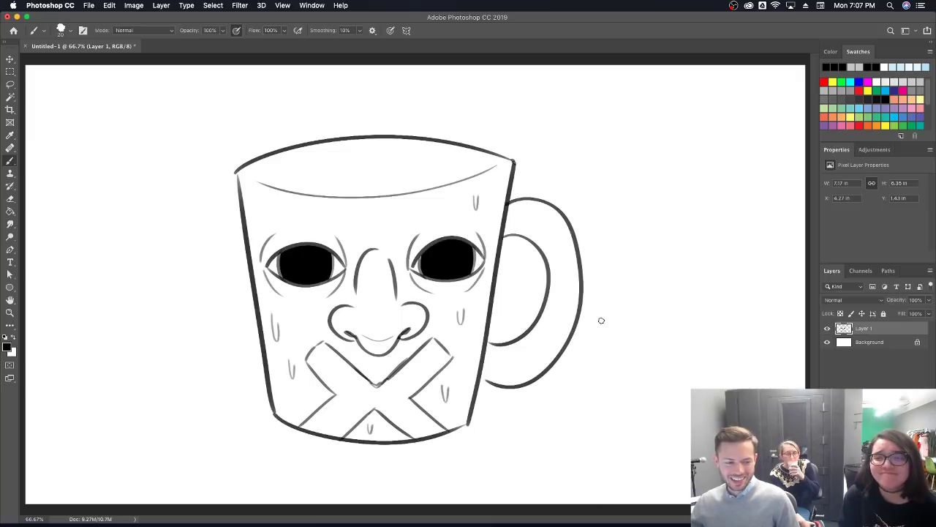
- Hide the mug layer and draw the outer and inner lip outlines of a wide-open mouth on a new layer
click(827, 329)
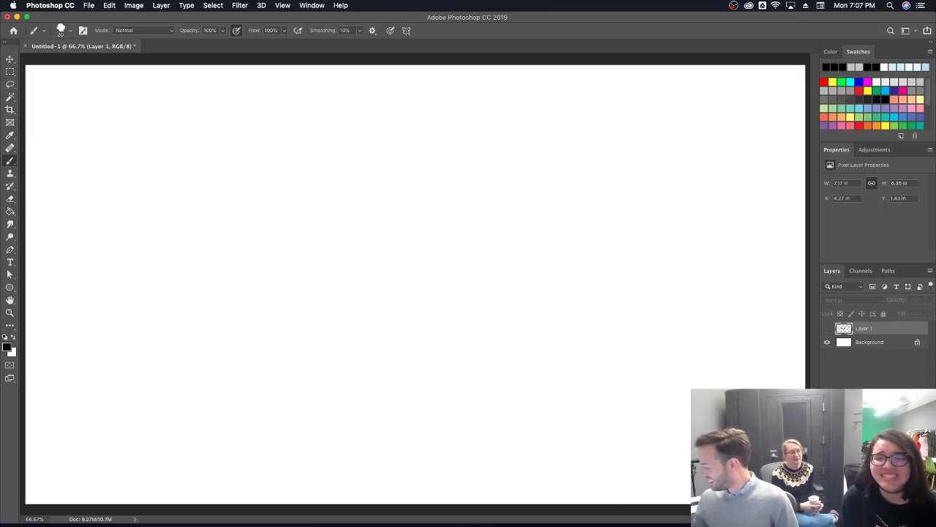
key(super+shift+alt+n)
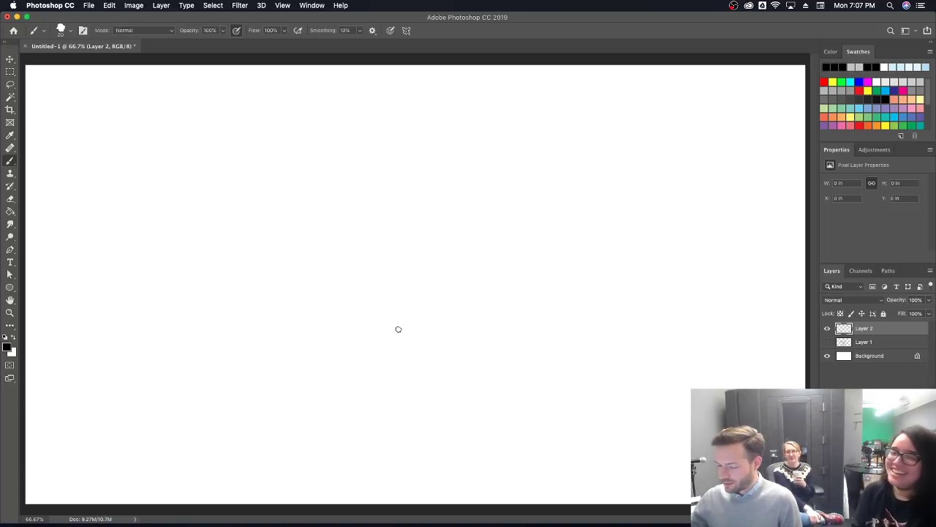
mouse_move(386, 352)
mouse_down()
mouse_move(264, 373)
mouse_move(175, 334)
mouse_move(208, 219)
mouse_move(354, 173)
mouse_move(456, 269)
mouse_move(429, 351)
mouse_move(364, 355)
mouse_move(456, 358)
mouse_up()
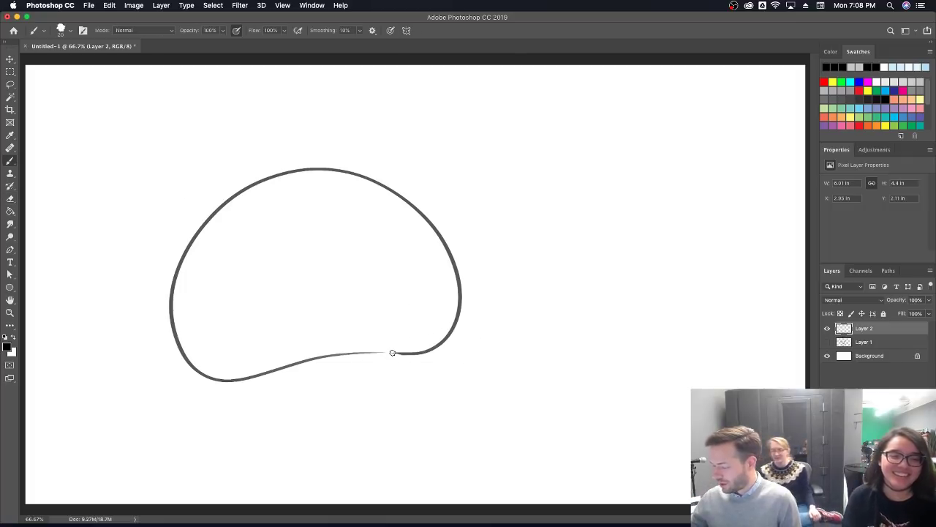
mouse_move(411, 266)
mouse_down()
mouse_move(414, 278)
mouse_move(253, 339)
mouse_move(207, 243)
mouse_up()
key(super+z)
mouse_move(415, 267)
mouse_down()
mouse_move(348, 311)
mouse_move(239, 339)
mouse_move(229, 244)
mouse_move(368, 203)
mouse_move(429, 311)
mouse_move(328, 315)
mouse_move(232, 339)
mouse_move(227, 246)
mouse_move(386, 236)
mouse_move(415, 276)
mouse_up()
key(super+z)
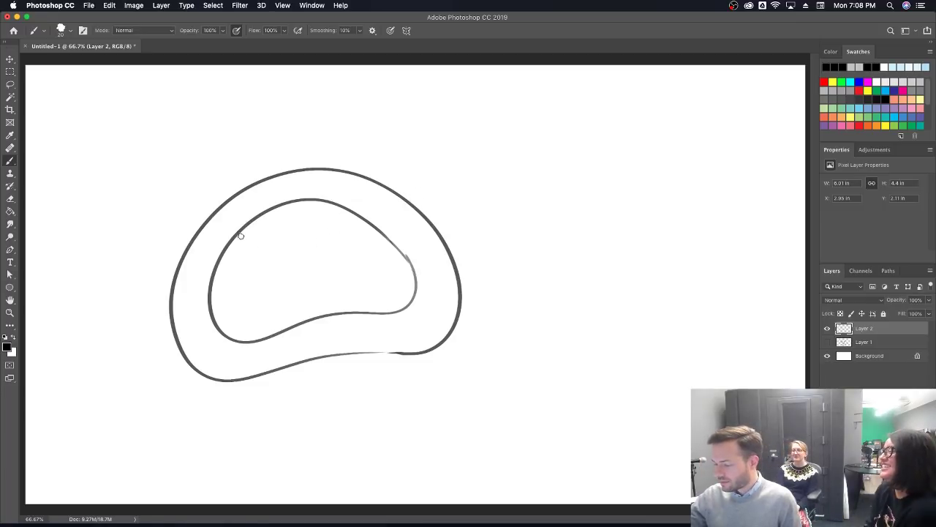
- Draw four rounded upper teeth and four rounded lower teeth inside the open mouth
mouse_move(229, 239)
mouse_down()
mouse_move(247, 250)
mouse_move(264, 218)
mouse_move(303, 227)
mouse_move(305, 199)
mouse_move(326, 232)
mouse_move(344, 210)
mouse_move(364, 236)
mouse_move(374, 231)
mouse_up()
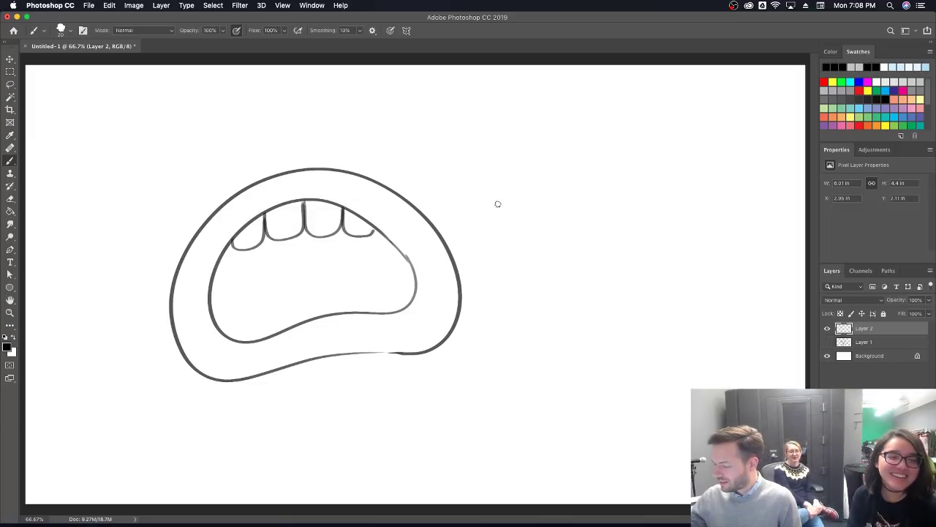
mouse_move(230, 338)
mouse_down()
mouse_move(275, 302)
mouse_move(311, 319)
mouse_move(326, 288)
mouse_move(359, 316)
mouse_move(371, 279)
mouse_move(399, 312)
mouse_up()
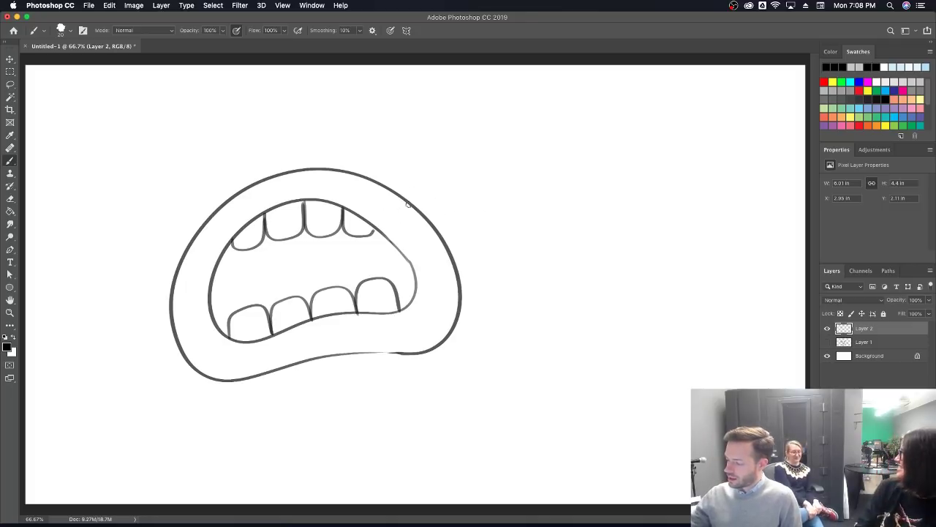
- Draw a long, tapered, curved whisker extending outward from each side of the big lips
mouse_move(174, 337)
mouse_down()
mouse_move(115, 399)
mouse_move(185, 347)
mouse_up()
key(e)
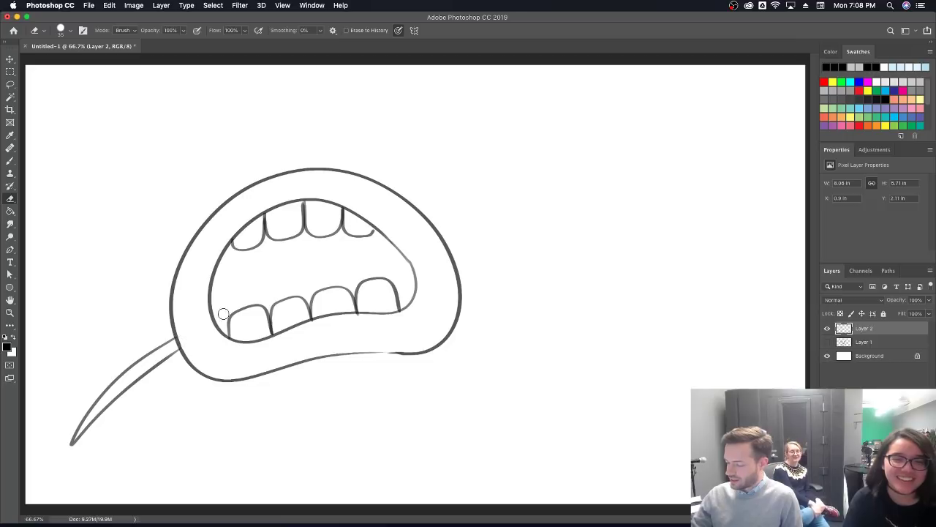
key(b)
mouse_move(473, 295)
mouse_down()
mouse_move(579, 354)
mouse_move(481, 302)
mouse_up()
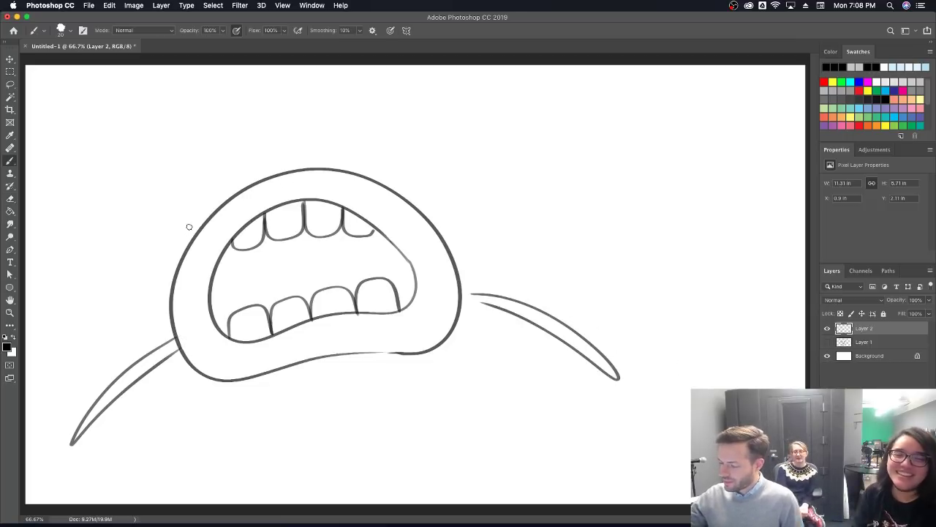
- Draw a short curved cheek line bulging out behind the upper far side of the lips
drag(188, 243, 240, 156)
key(super+z)
drag(187, 247, 222, 187)
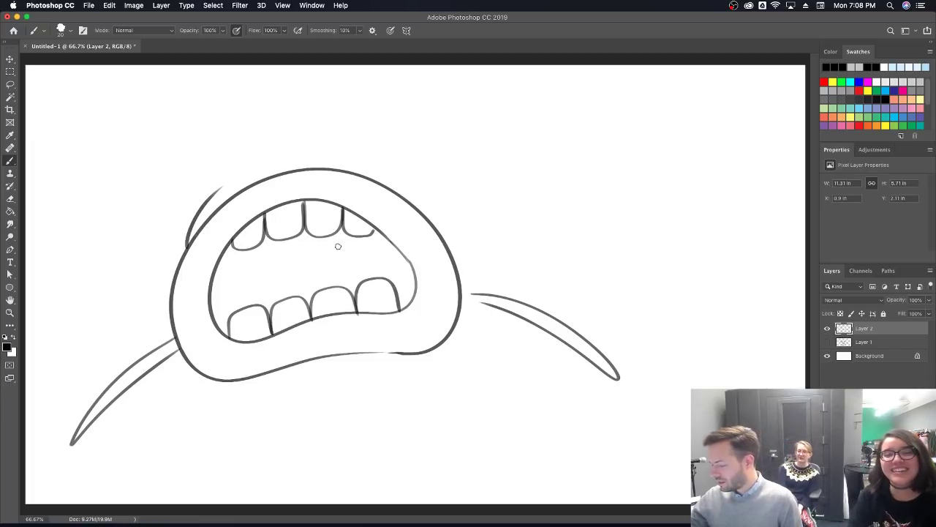
- Draw a curved divider inside the mouth, trim its overlap on the upper tooth, and fill the far part of the opening black
drag(288, 299, 310, 239)
key(super+z)
drag(286, 290, 319, 233)
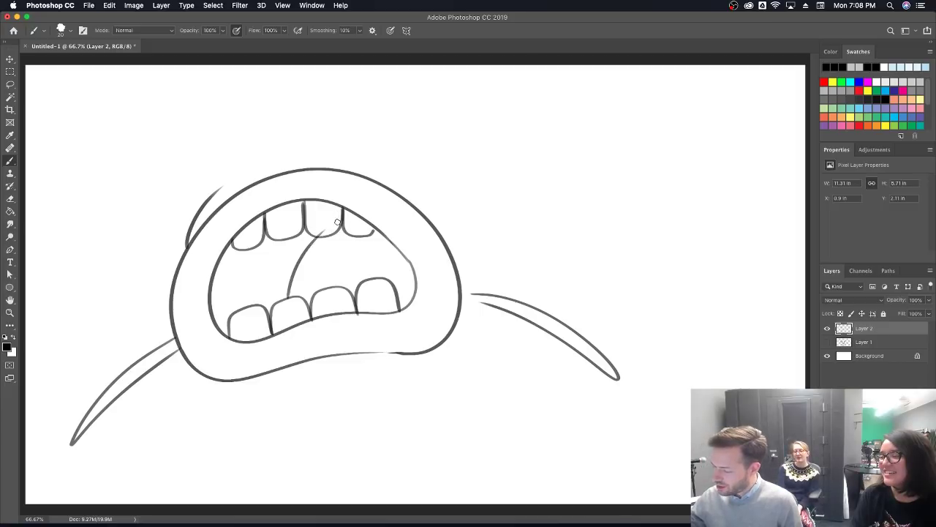
key(e)
click(319, 233)
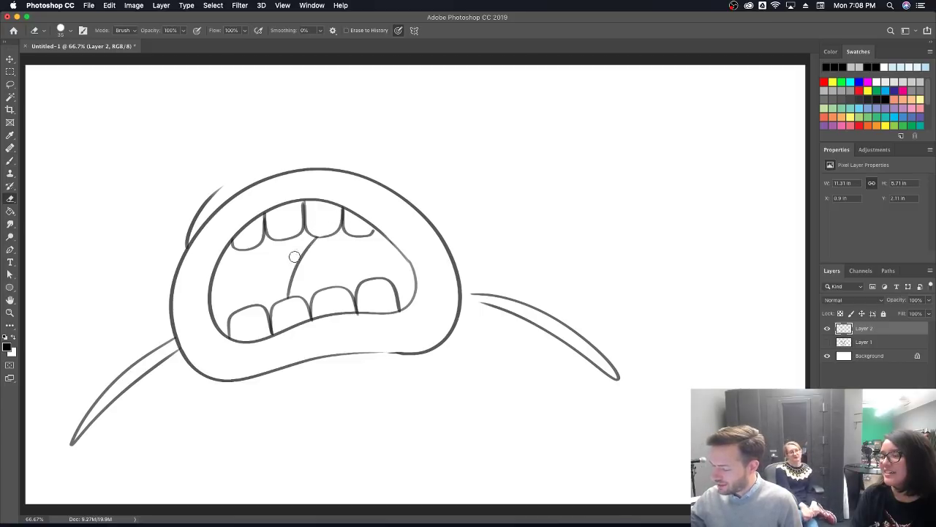
key(g)
click(289, 268)
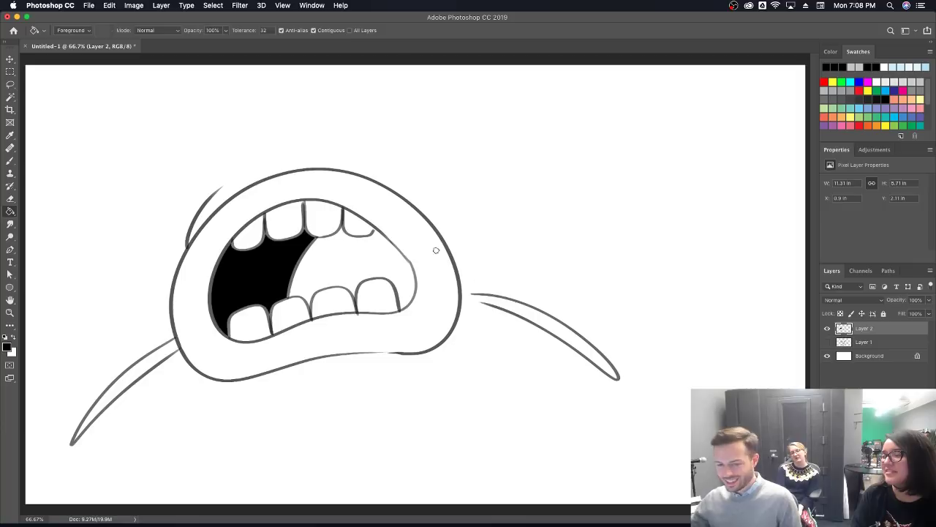
- Draw two bulging round eyes with small oval pupils, linked by a curved forehead line above the lips
key(e)
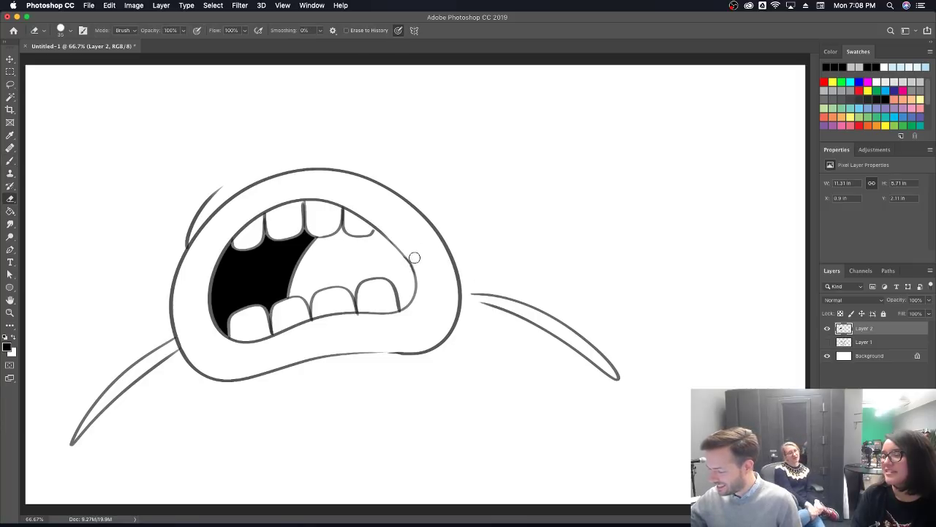
key(b)
mouse_move(463, 199)
mouse_down()
mouse_move(432, 203)
mouse_move(477, 123)
mouse_move(469, 202)
mouse_up()
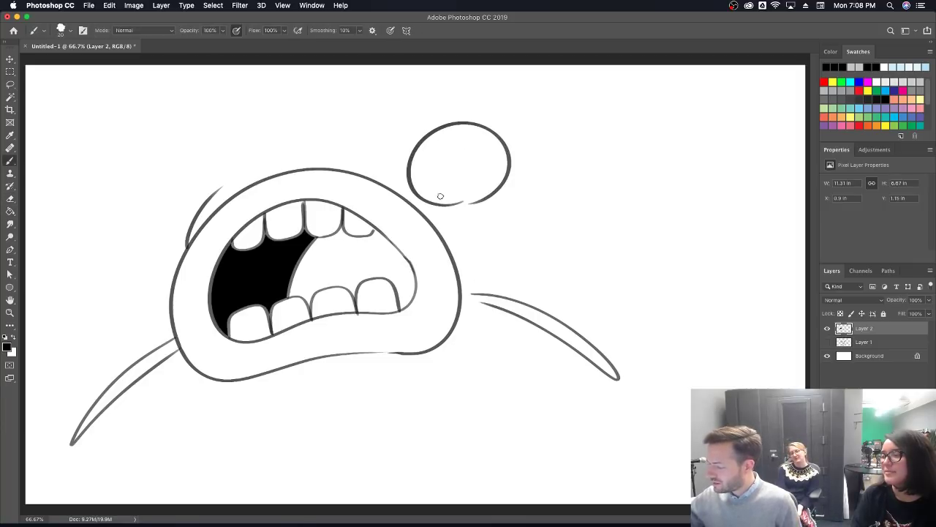
mouse_move(226, 179)
mouse_down()
mouse_move(361, 128)
mouse_move(403, 135)
mouse_up()
mouse_move(204, 200)
mouse_down()
mouse_move(241, 129)
mouse_move(260, 160)
mouse_up()
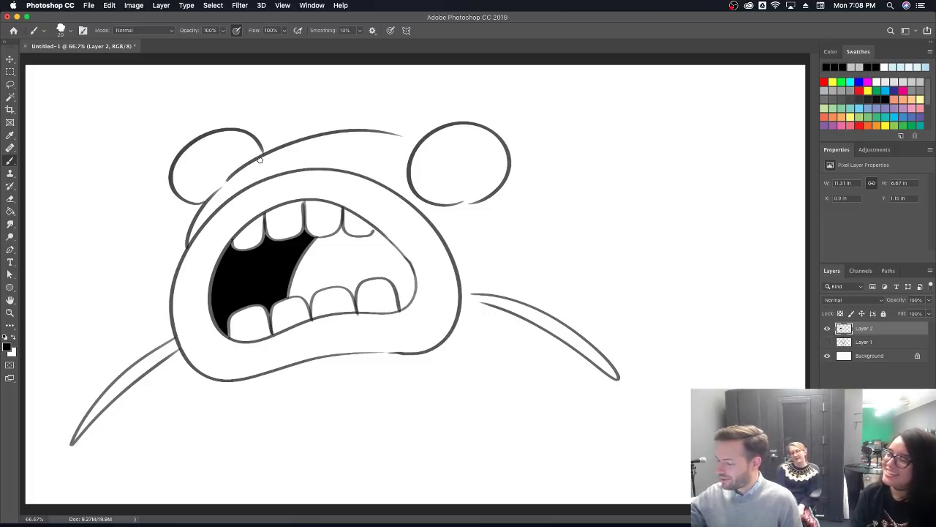
key(super+z)
mouse_move(202, 208)
mouse_down()
mouse_move(176, 184)
mouse_move(258, 142)
mouse_up()
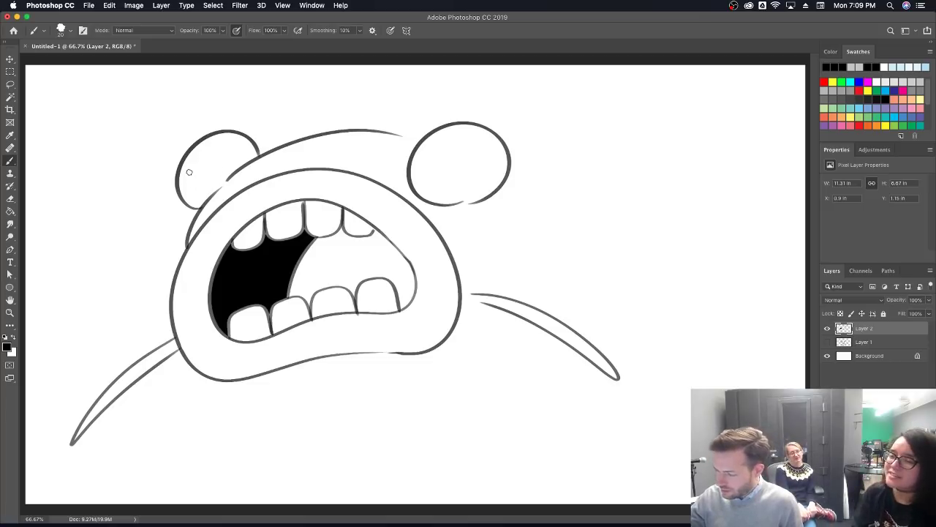
drag(187, 173, 188, 164)
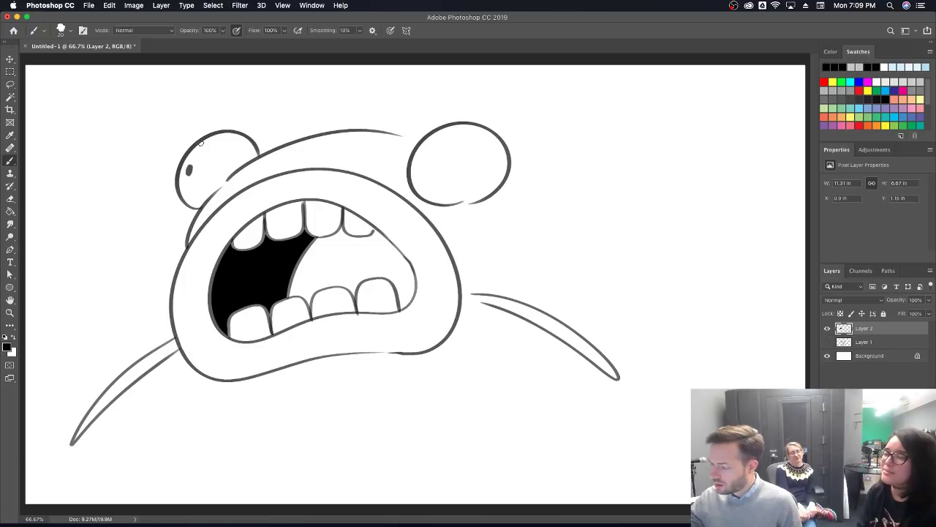
drag(472, 167, 474, 171)
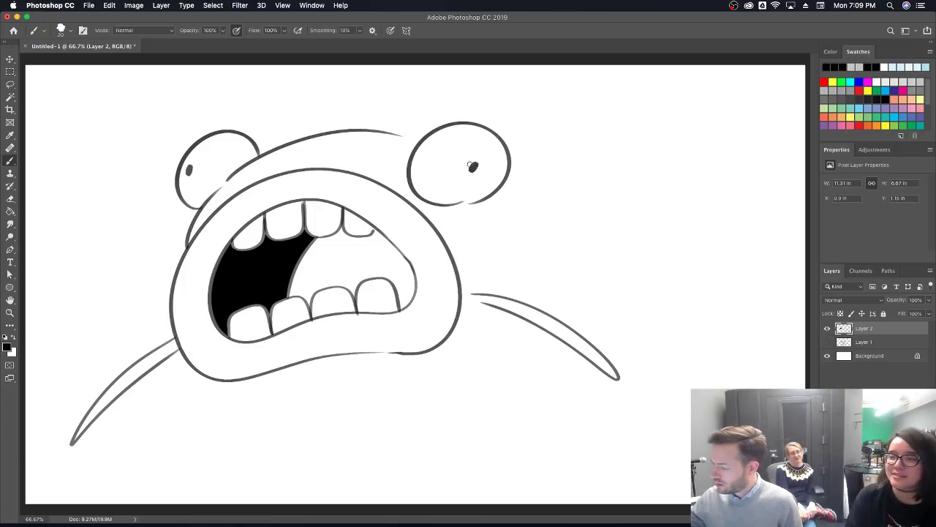
- Outline the fish's body with a humped back, a rounded chin below the lips, a belly line and a curved rear
drag(338, 132, 369, 111)
drag(419, 93, 581, 126)
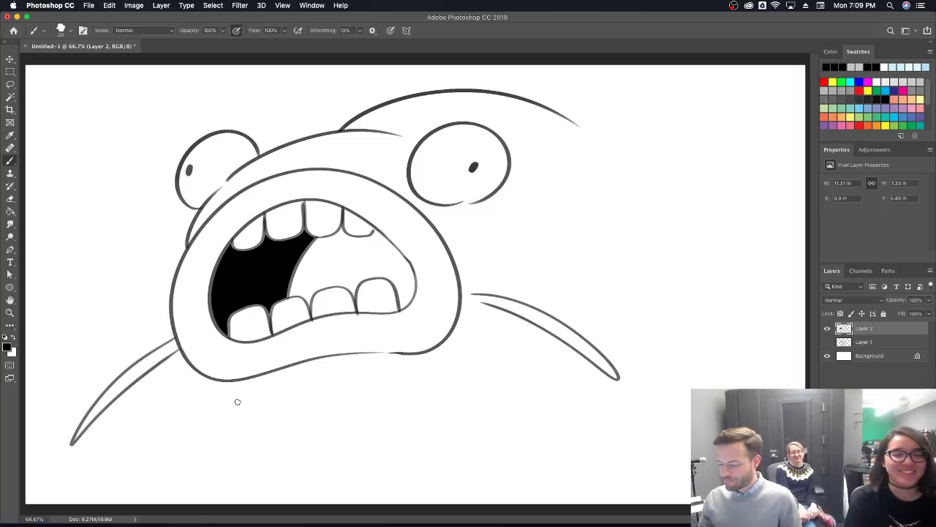
mouse_move(229, 380)
mouse_down()
mouse_move(275, 408)
mouse_move(466, 377)
mouse_up()
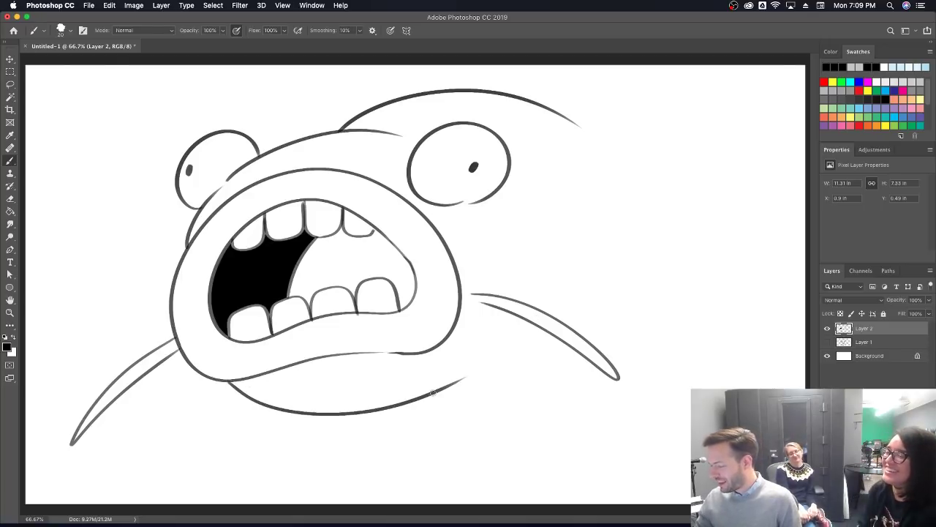
drag(434, 393, 549, 393)
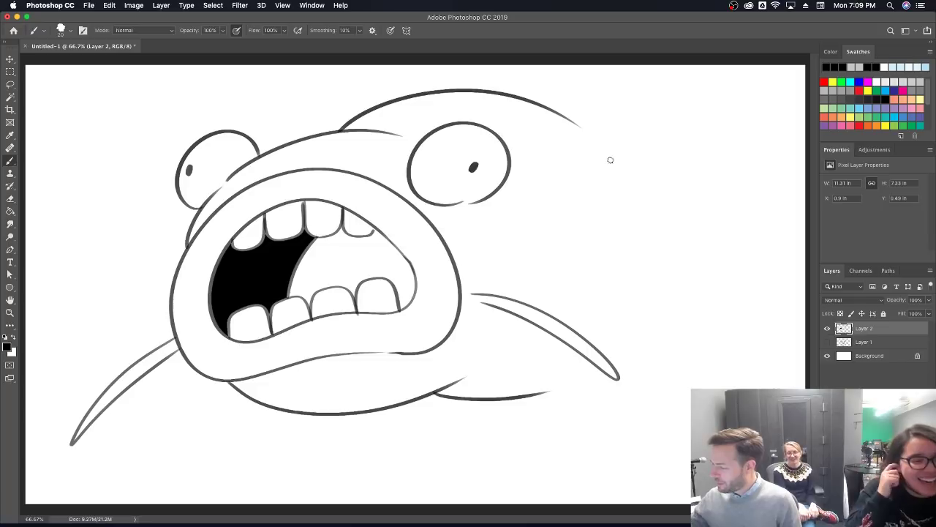
mouse_move(577, 124)
mouse_down()
mouse_move(596, 130)
mouse_move(692, 339)
mouse_up()
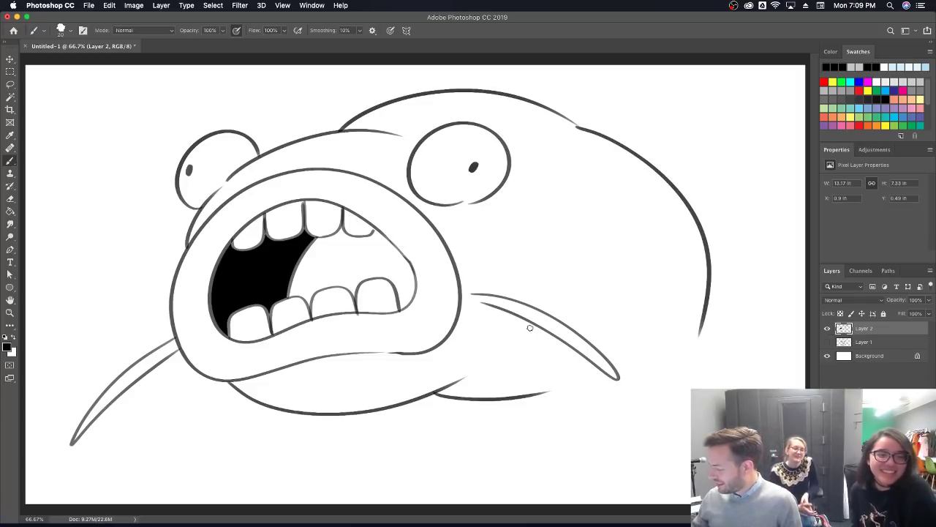
- Draw the near side fin with inner ribs behind the whisker and three curved gill lines above it
mouse_move(529, 333)
mouse_down()
mouse_move(599, 388)
mouse_move(665, 356)
mouse_move(604, 263)
mouse_move(550, 301)
mouse_up()
drag(655, 347, 591, 273)
drag(649, 368, 554, 272)
key(super+z)
drag(647, 378, 556, 283)
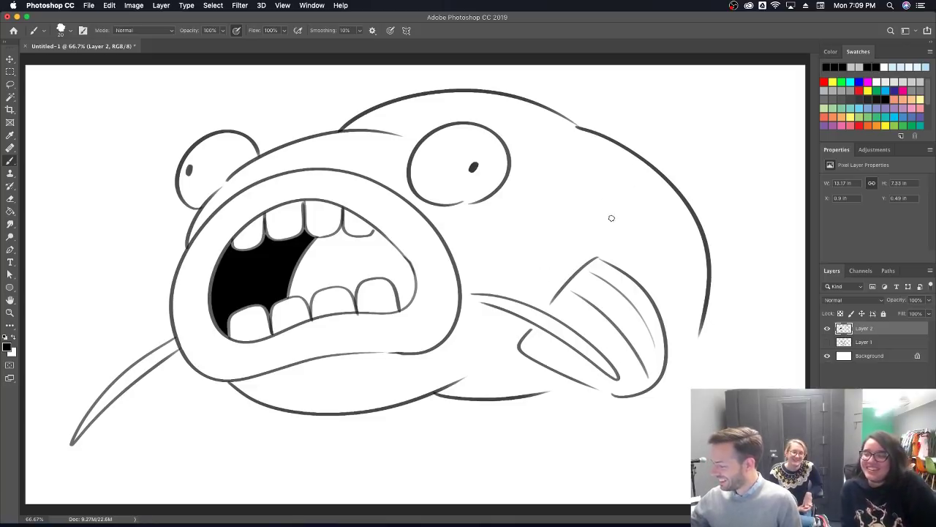
drag(612, 262, 606, 215)
mouse_move(628, 272)
mouse_down()
mouse_move(626, 231)
mouse_move(643, 243)
mouse_up()
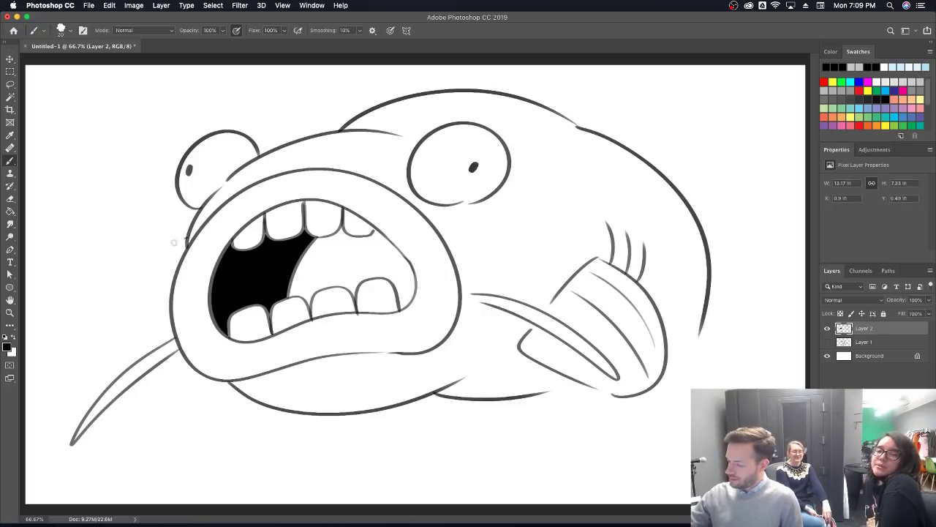
- Draw the far side fin behind the lips and whisker, with thin rib lines across it
drag(184, 238, 153, 322)
key(super+z)
mouse_move(176, 272)
mouse_down()
mouse_move(142, 296)
mouse_move(121, 370)
mouse_move(197, 376)
mouse_up()
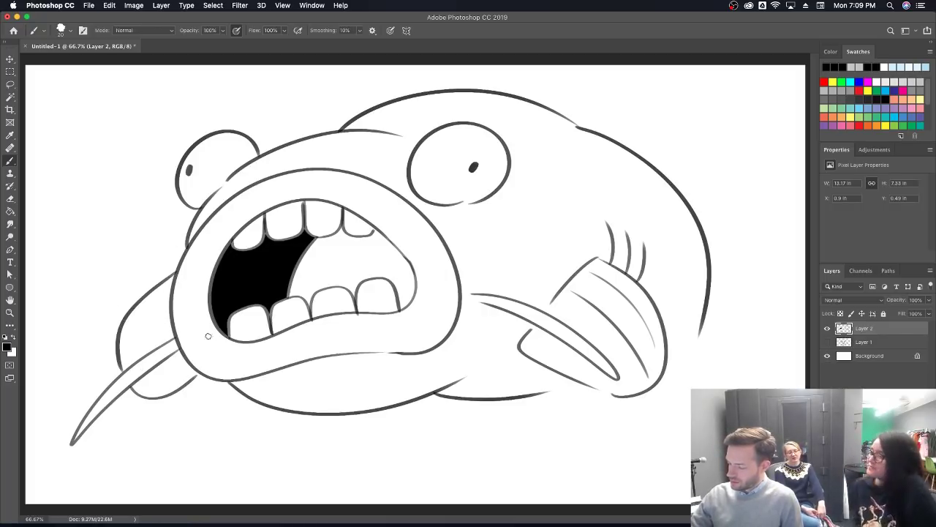
drag(165, 304, 119, 340)
drag(175, 327, 126, 356)
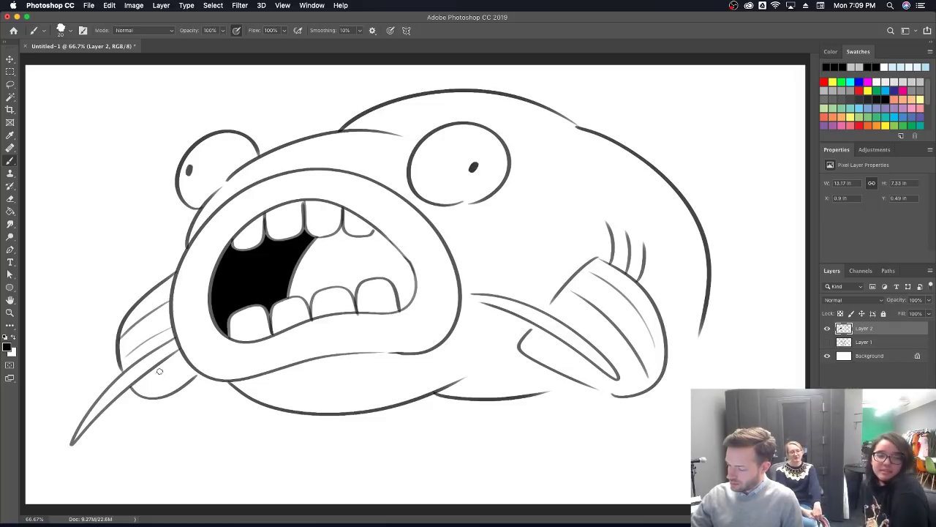
drag(141, 391, 180, 365)
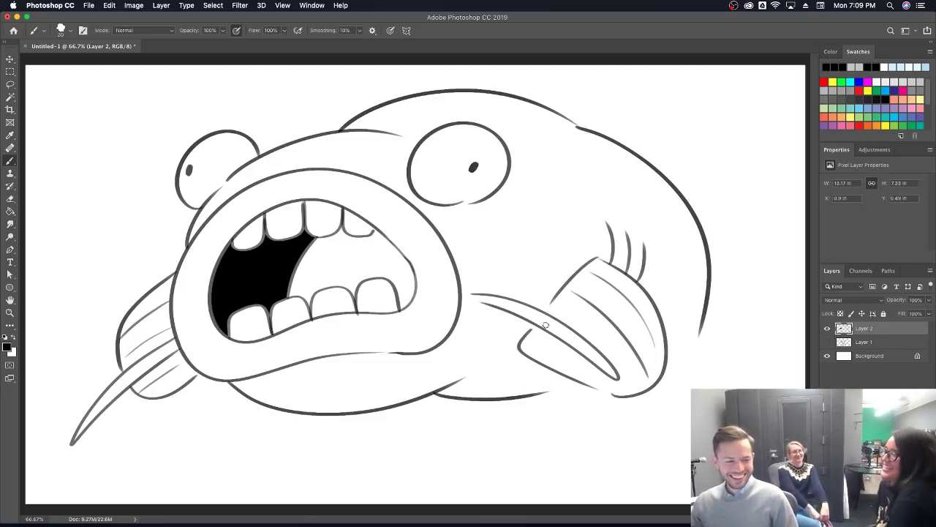
- Add a short contour line behind the near side fin and draw a rounded, ribbed dorsal fin on the back
mouse_move(704, 297)
mouse_down()
mouse_move(701, 334)
mouse_move(688, 307)
mouse_up()
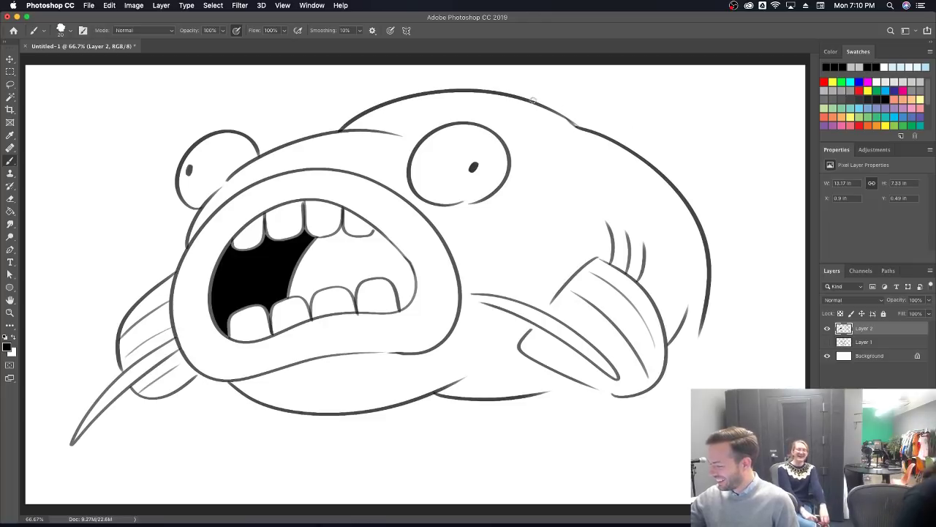
drag(534, 101, 651, 136)
right_click(643, 98)
key(Escape)
drag(560, 114, 596, 89)
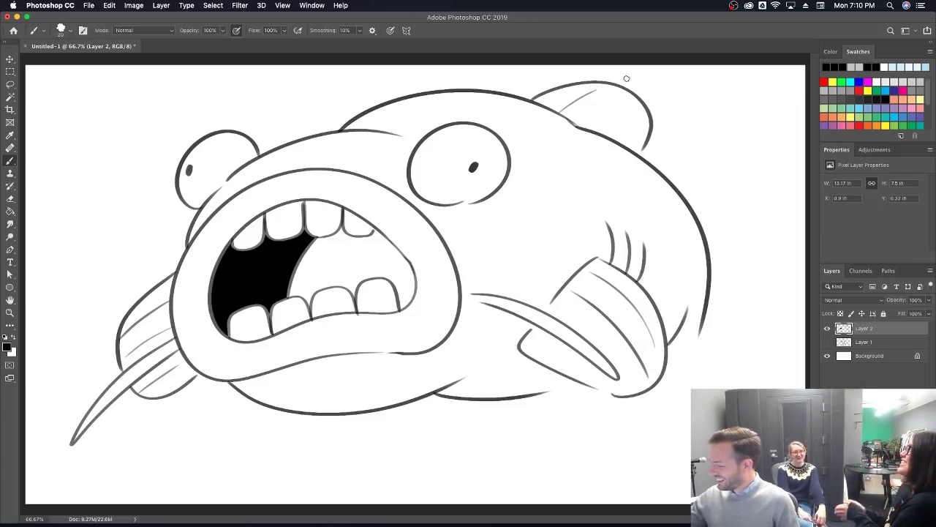
drag(590, 127, 637, 103)
drag(638, 129, 622, 142)
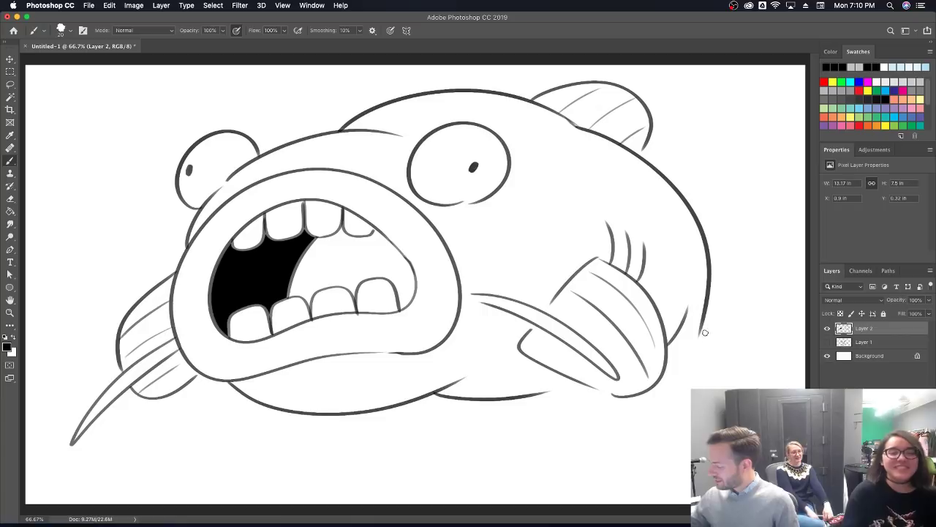
- Draw the tail curling under the body, with a forked tail fin running off the canvas's lower edge
mouse_move(702, 308)
mouse_down()
mouse_move(659, 414)
mouse_move(612, 425)
mouse_up()
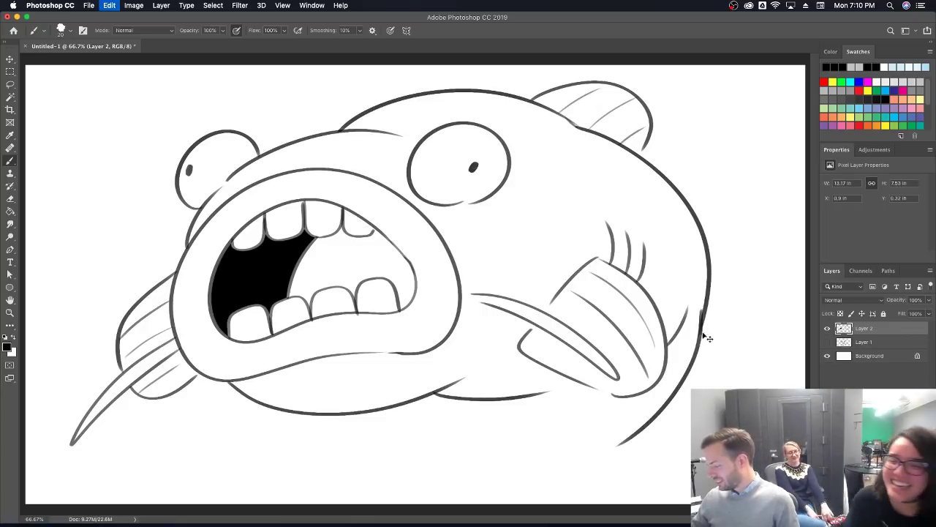
key(cmd+z)
mouse_move(703, 312)
mouse_down()
mouse_move(675, 406)
mouse_move(594, 422)
mouse_move(640, 470)
mouse_move(642, 503)
mouse_up()
mouse_move(556, 504)
mouse_down()
mouse_move(497, 484)
mouse_move(493, 435)
mouse_move(623, 413)
mouse_move(544, 426)
mouse_up()
mouse_move(545, 392)
mouse_down()
mouse_move(544, 415)
mouse_move(571, 384)
mouse_up()
drag(555, 432, 607, 441)
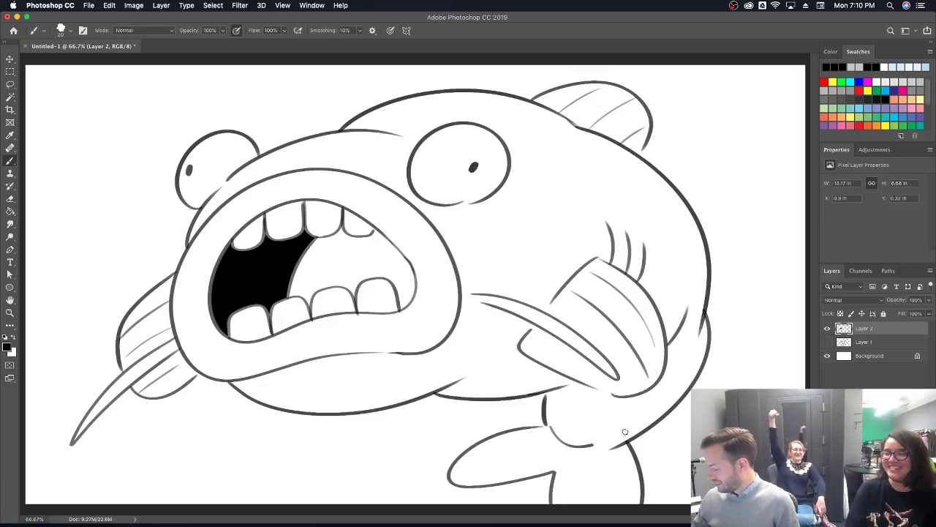
- Add two thin rib lines to each lobe of the tail fin
drag(455, 466, 556, 428)
drag(477, 479, 563, 448)
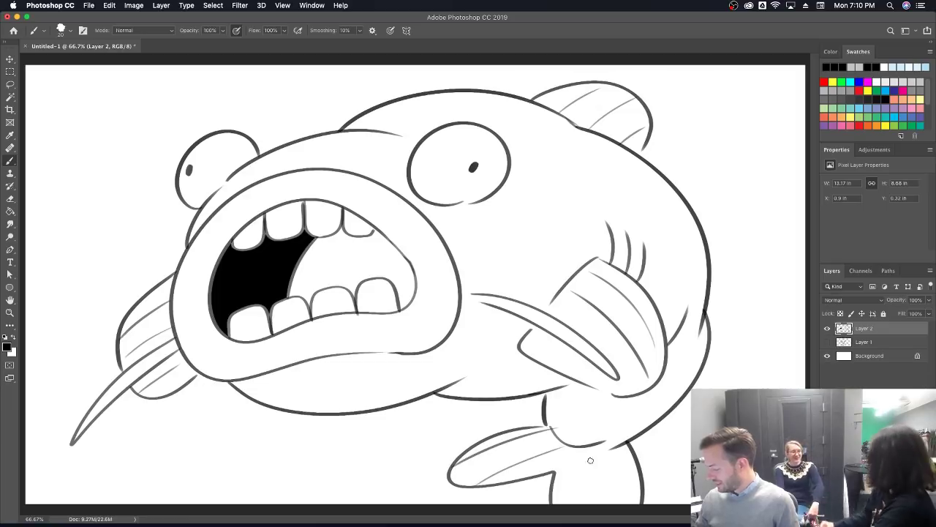
drag(570, 498, 575, 451)
drag(610, 498, 617, 444)
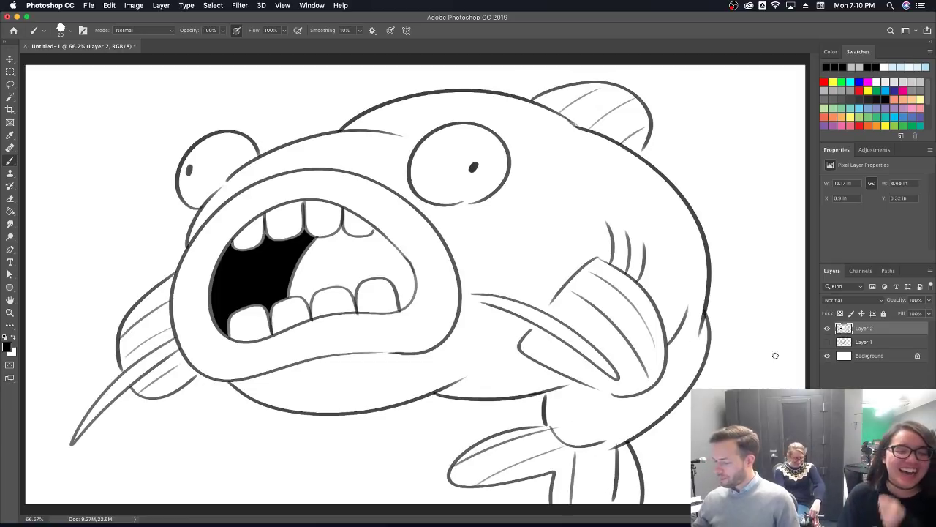
- Scale the fish drawing down to about 11.2 in wide and shift it to free space in front of its mouth
key(ctrl+t)
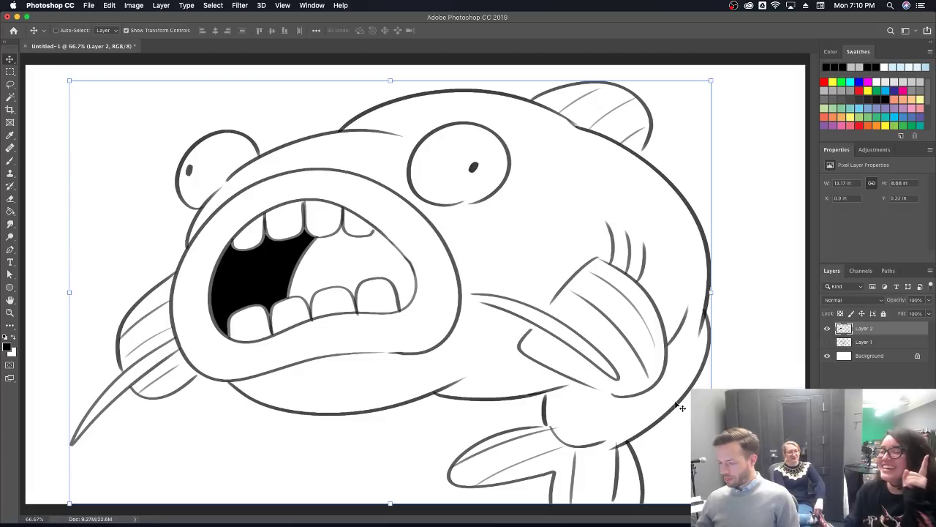
mouse_move(67, 79)
mouse_down()
mouse_move(105, 110)
mouse_move(178, 142)
mouse_up()
drag(476, 219, 523, 191)
key(Return)
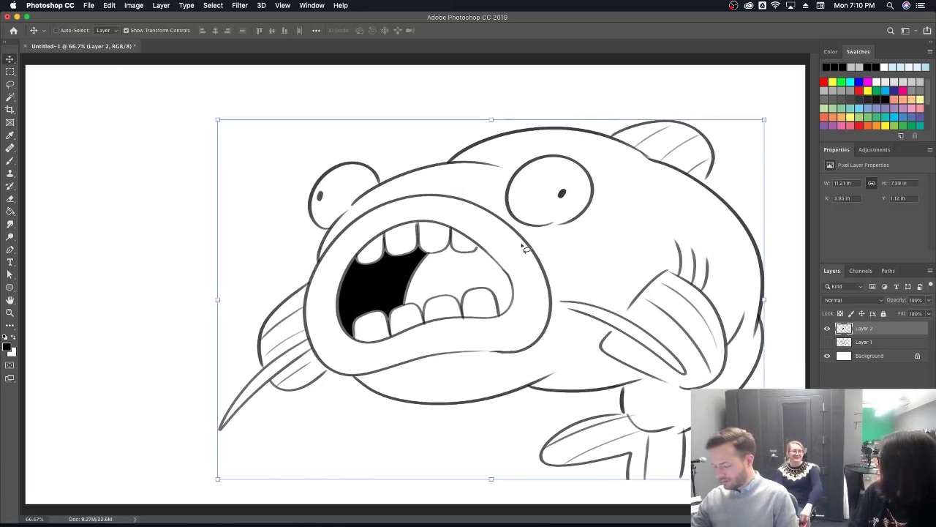
- Extend the cut-off tail fin outline and its rib lines down to the canvas's lower edge
key(b)
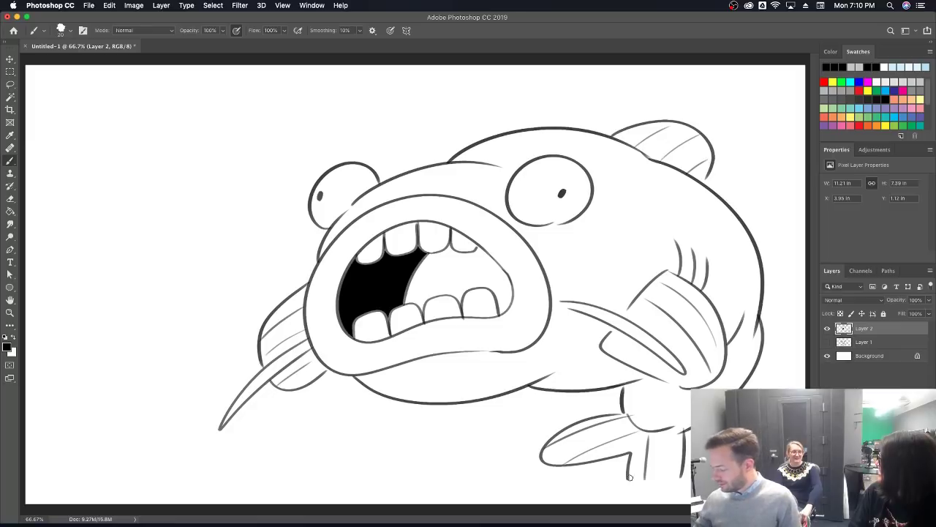
drag(627, 474, 629, 504)
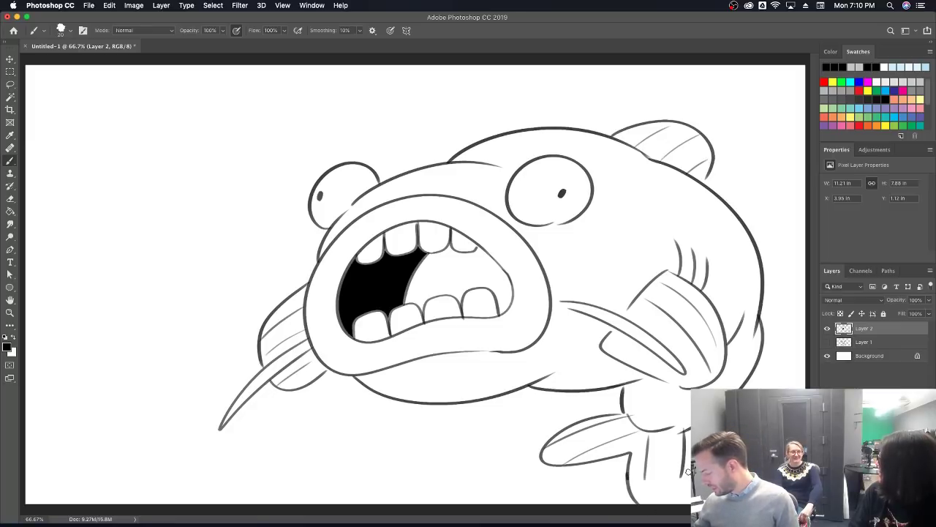
drag(644, 467, 646, 504)
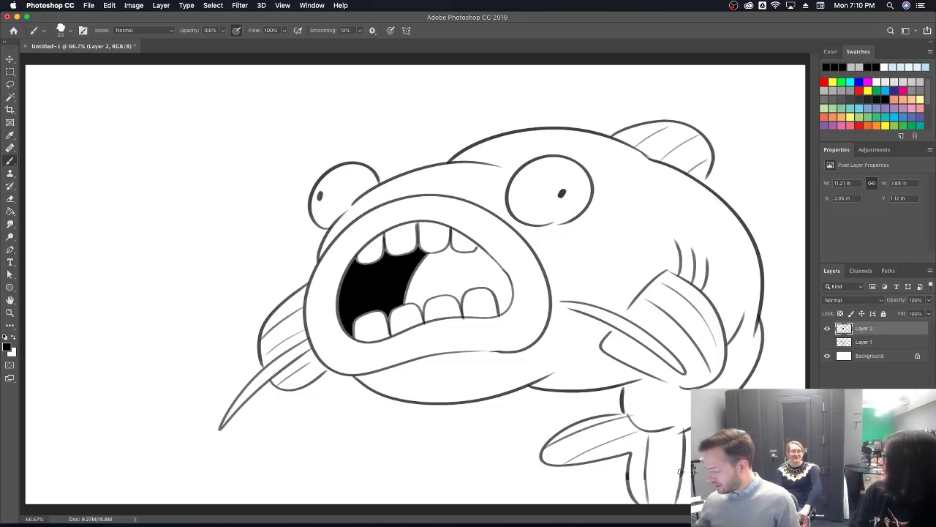
- Draw a thin rectangular panel in perspective in front of the fish's face, with inner edge lines showing its thickness
mouse_move(82, 352)
mouse_down()
mouse_move(68, 226)
mouse_move(207, 267)
mouse_up()
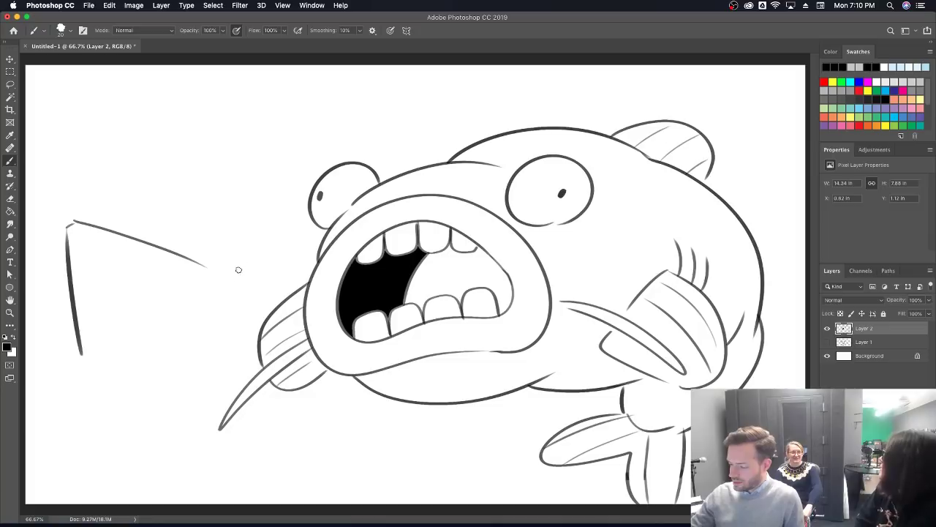
key(super+z)
mouse_move(68, 225)
mouse_down()
mouse_move(210, 249)
mouse_move(200, 247)
mouse_move(209, 353)
mouse_move(192, 365)
mouse_move(71, 339)
mouse_up()
key(e)
key(b)
drag(205, 354, 183, 239)
key(super+z)
mouse_move(200, 366)
mouse_down()
mouse_move(191, 237)
mouse_move(65, 227)
mouse_up()
key(super+z)
drag(191, 253, 65, 227)
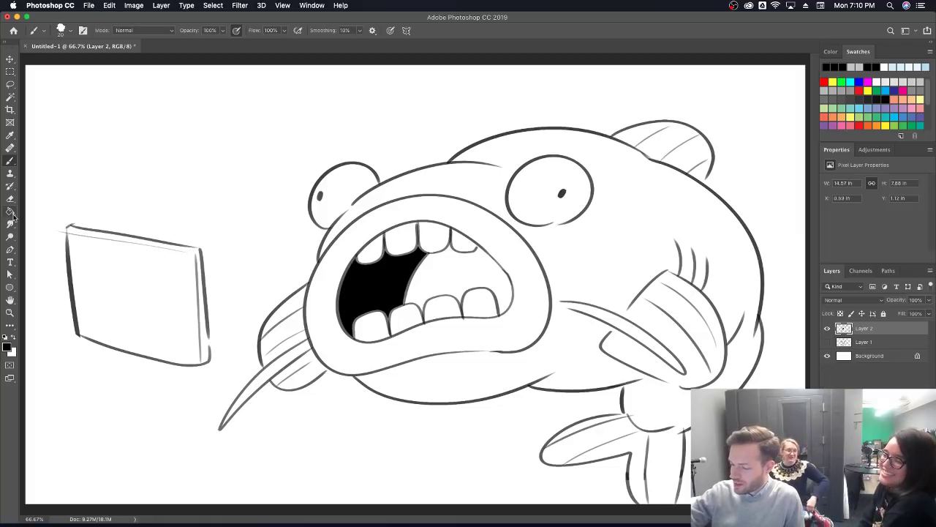
- Draw a thin base edge beneath the rectangular panel, extending toward the fish, to turn it into an open laptop
key(e)
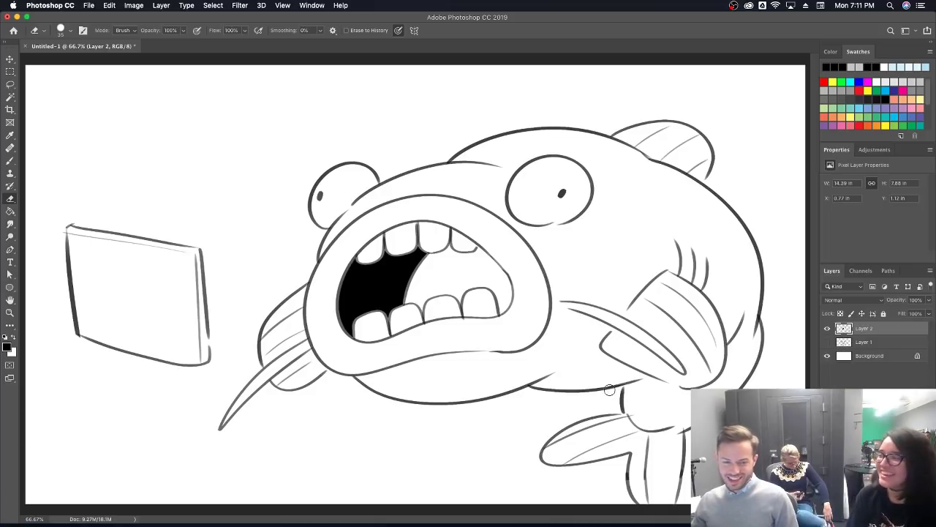
key(b)
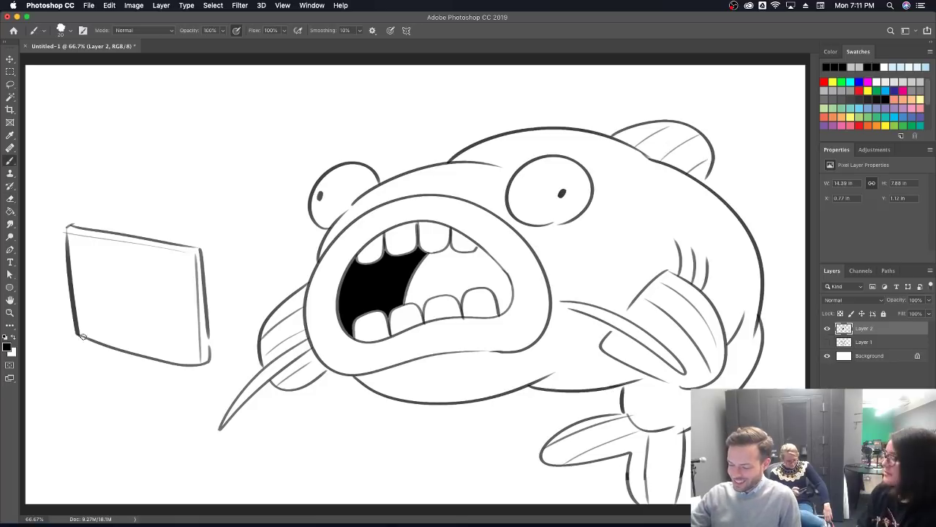
drag(82, 338, 204, 382)
key(super+z)
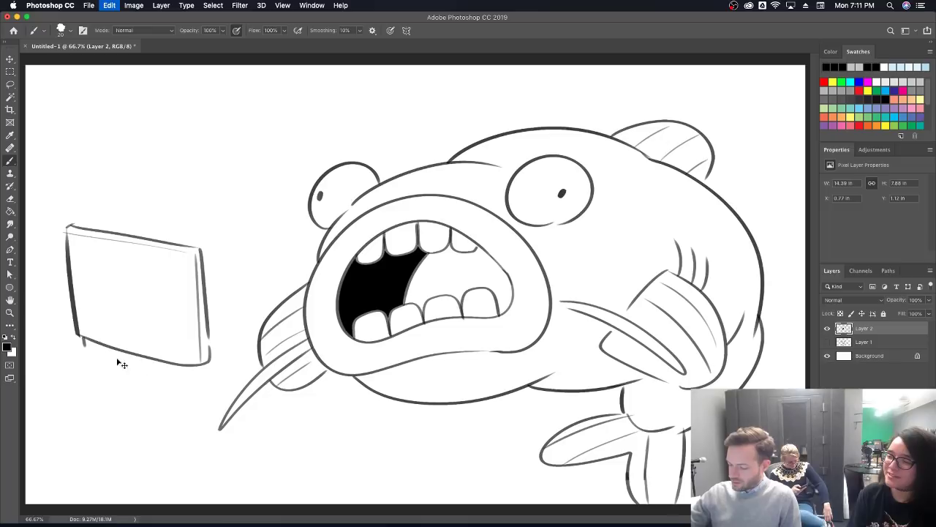
mouse_move(84, 344)
mouse_down()
mouse_move(272, 385)
mouse_move(261, 387)
mouse_move(251, 304)
mouse_move(237, 343)
mouse_move(249, 343)
mouse_move(206, 375)
mouse_move(247, 359)
mouse_up()
- Scale down the laptop sketch and move it lower in front of the fish, then deselect it
key(l)
mouse_move(134, 405)
mouse_down()
mouse_move(42, 232)
mouse_move(250, 324)
mouse_move(226, 393)
mouse_move(139, 404)
mouse_up()
key(super+t)
mouse_move(256, 150)
mouse_down()
mouse_move(173, 261)
mouse_move(178, 251)
mouse_up()
key(Return)
key(super+d)
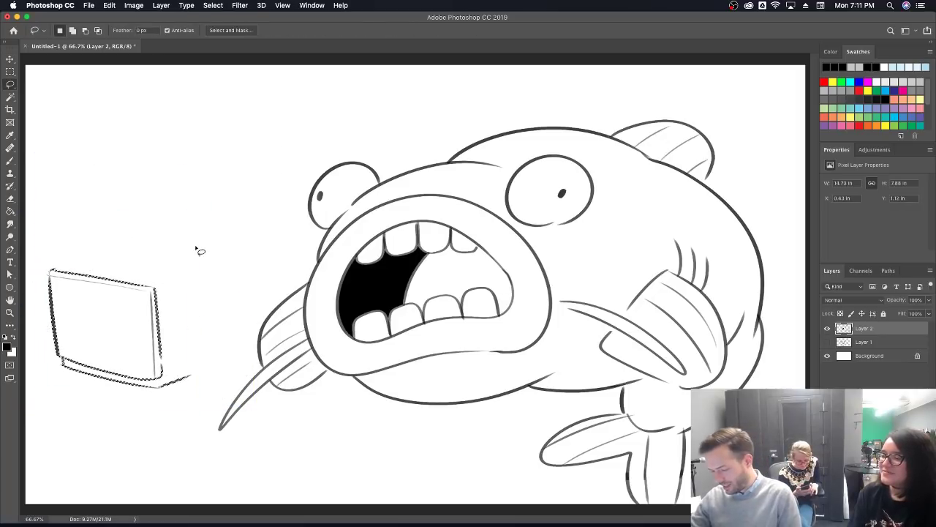
- Complete the laptop's keyboard base in perspective, clean up its front corner and sketch thin keyboard lines on it
key(b)
mouse_move(189, 376)
mouse_down()
mouse_move(218, 344)
mouse_move(162, 344)
mouse_move(219, 359)
mouse_up()
key(super+z)
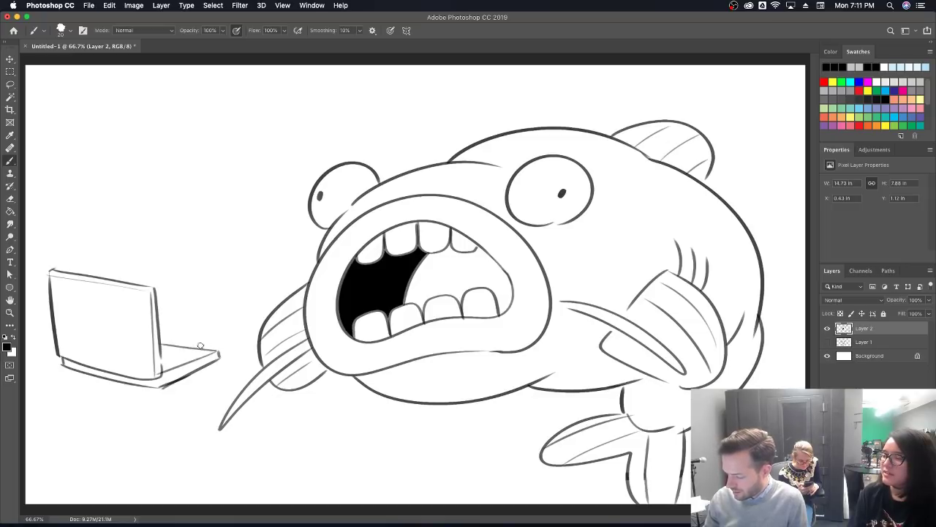
key(e)
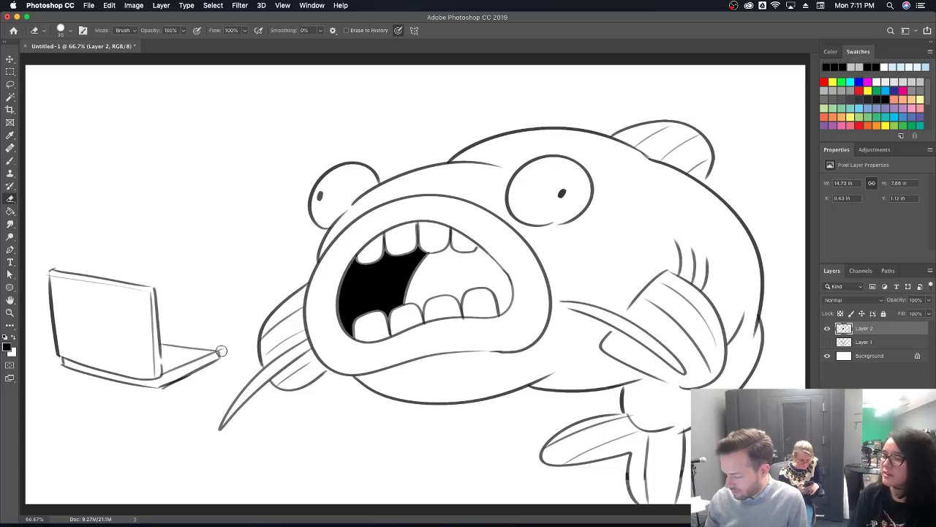
drag(225, 347, 221, 356)
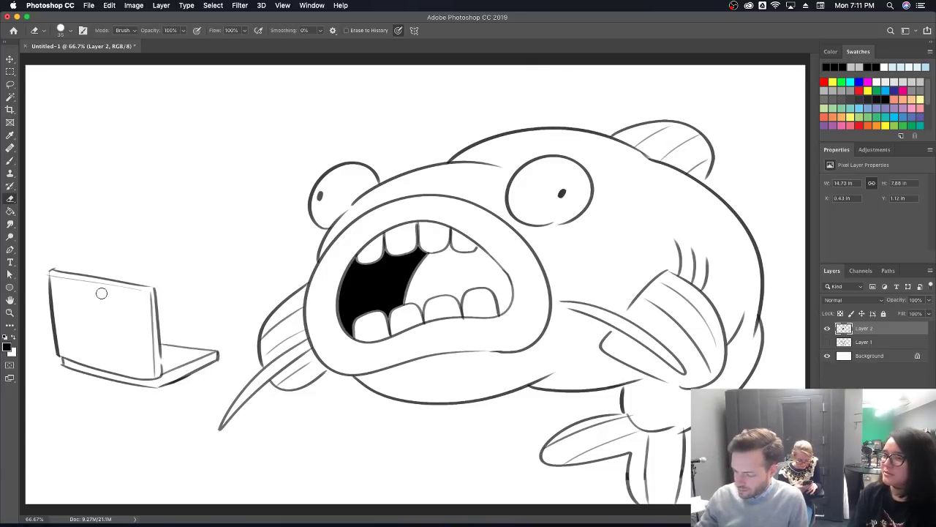
key(b)
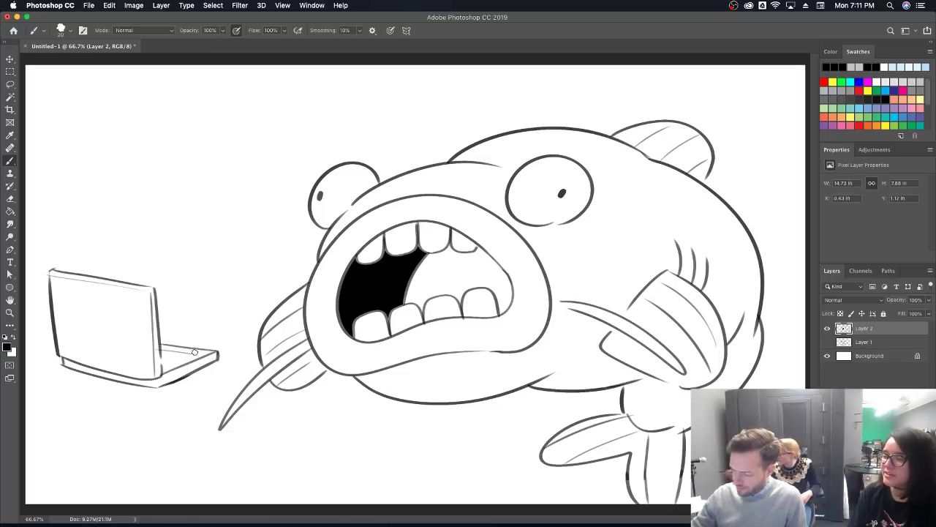
key(e)
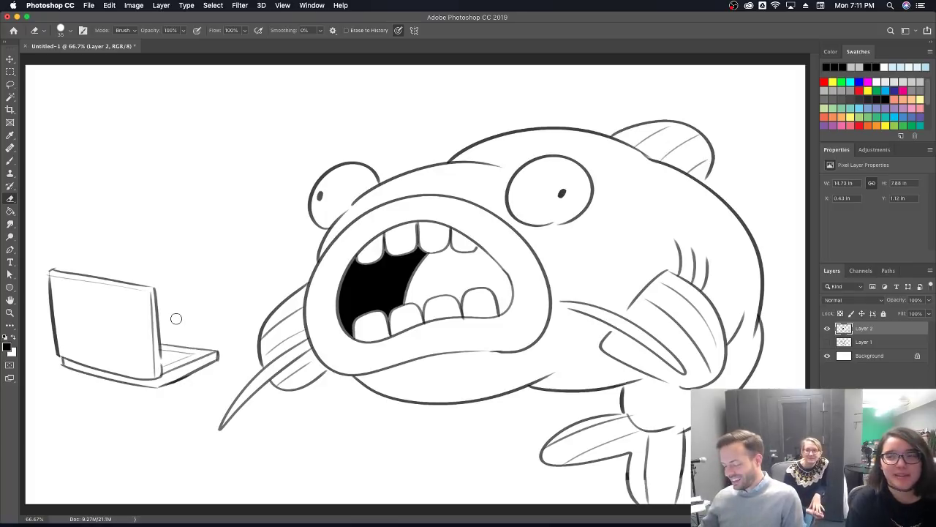
key(b)
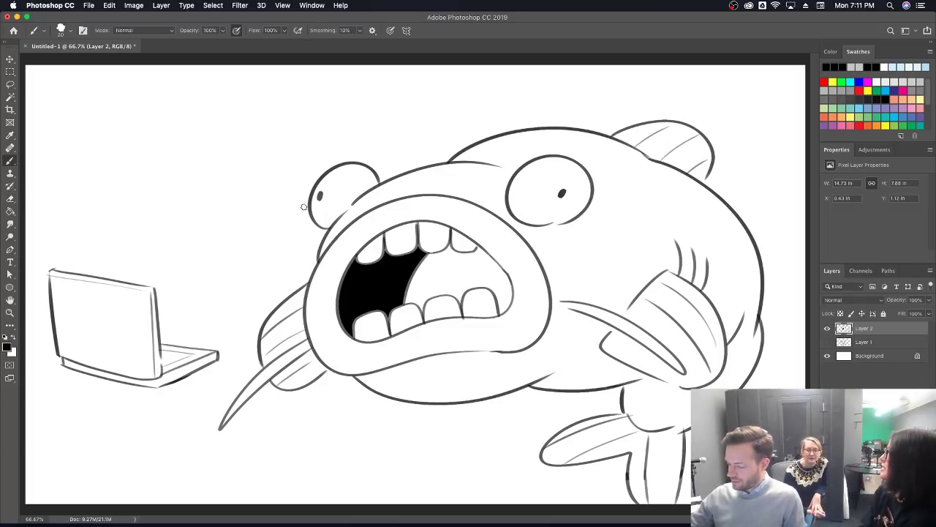
- Draw a large rounded speech bubble above the laptop pointing at the fish and hand-letter "21, F, GA, u?" inside
mouse_move(253, 233)
mouse_down()
mouse_move(210, 219)
mouse_move(248, 220)
mouse_move(253, 232)
mouse_move(245, 196)
mouse_move(213, 224)
mouse_move(128, 234)
mouse_move(33, 158)
mouse_move(102, 83)
mouse_move(265, 97)
mouse_move(286, 178)
mouse_move(248, 201)
mouse_up()
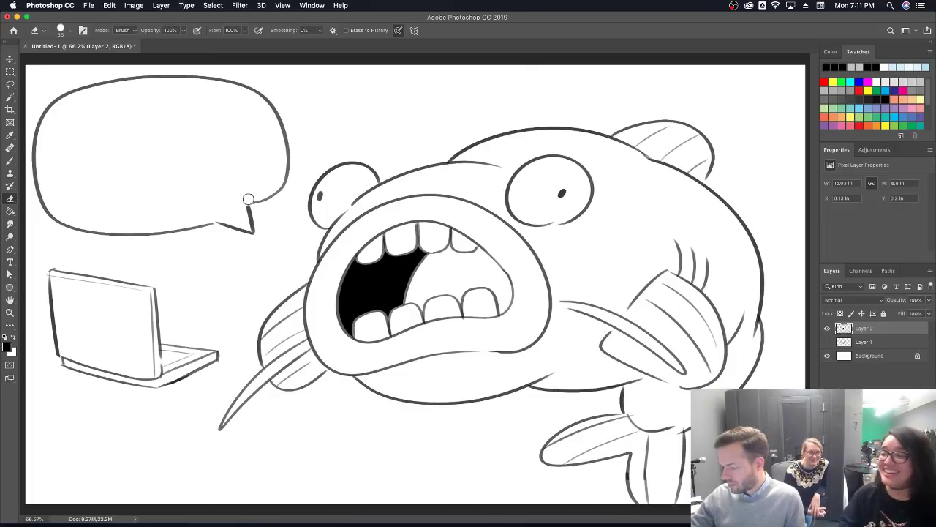
drag(246, 207, 253, 201)
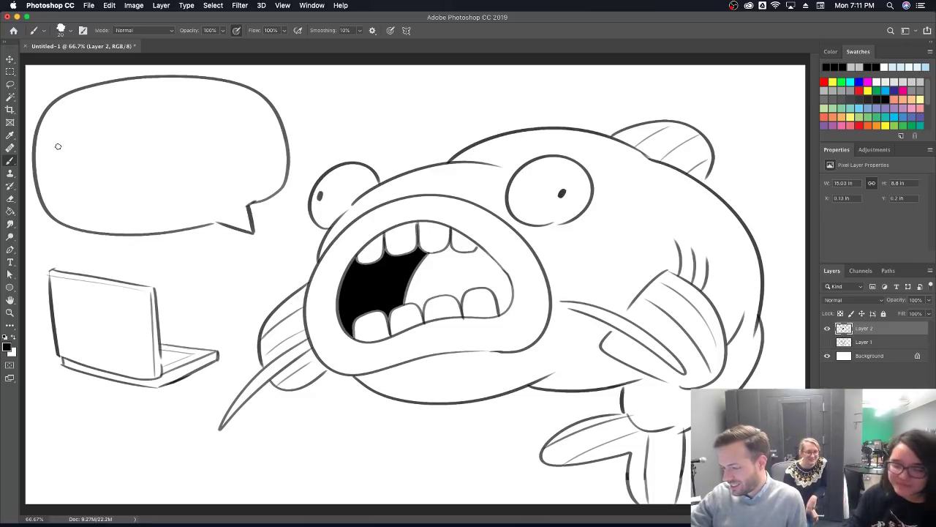
mouse_move(48, 140)
mouse_down()
mouse_move(82, 174)
mouse_move(86, 136)
mouse_move(93, 169)
mouse_move(108, 178)
mouse_move(145, 125)
mouse_move(149, 173)
mouse_up()
mouse_move(183, 125)
mouse_down()
mouse_move(180, 166)
mouse_move(177, 148)
mouse_move(211, 158)
mouse_move(210, 146)
mouse_move(216, 167)
mouse_up()
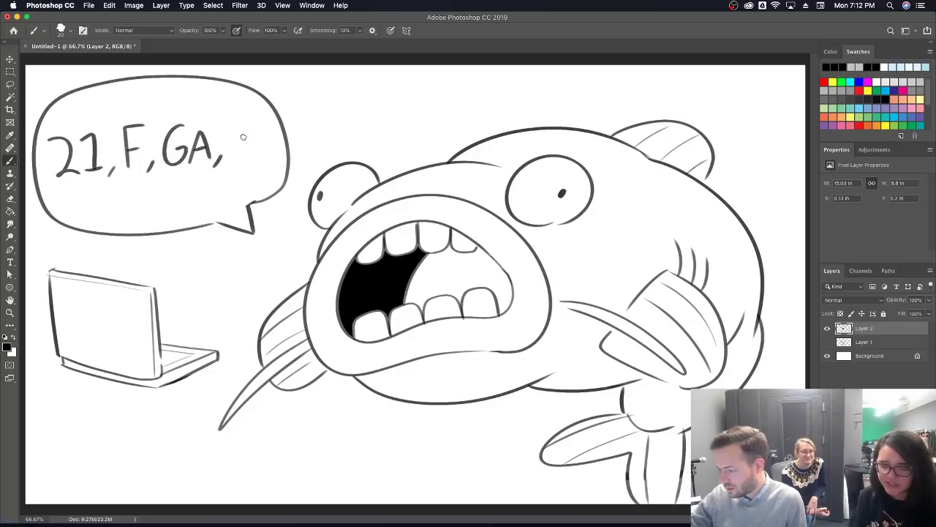
mouse_move(234, 135)
mouse_down()
mouse_move(258, 150)
mouse_move(264, 120)
mouse_move(263, 147)
mouse_up()
click(264, 153)
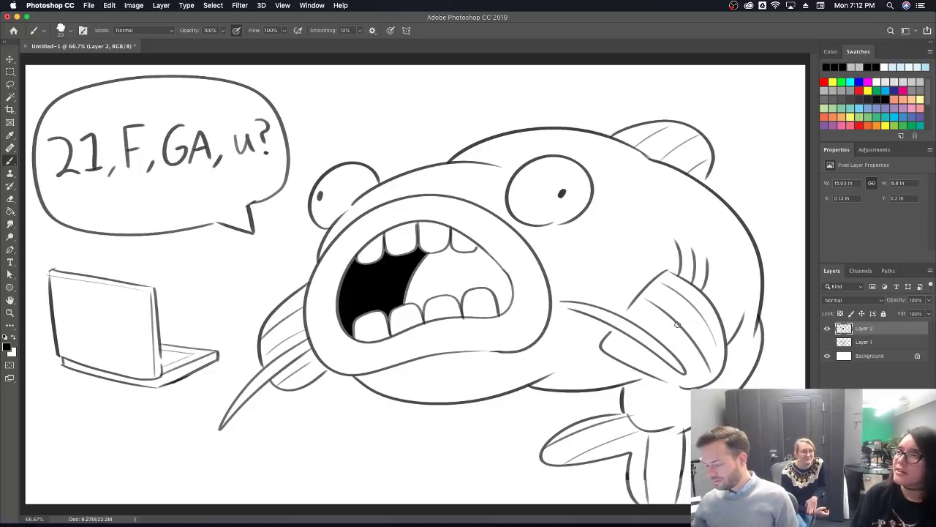
- Draw thin large and small air bubbles around the fish, laptop and speech bubble, some cut off by the canvas edges
mouse_move(404, 138)
mouse_down()
mouse_move(420, 123)
mouse_move(417, 132)
mouse_up()
drag(437, 99, 436, 94)
mouse_move(773, 203)
mouse_down()
mouse_move(753, 192)
mouse_move(765, 181)
mouse_up()
drag(737, 150, 746, 148)
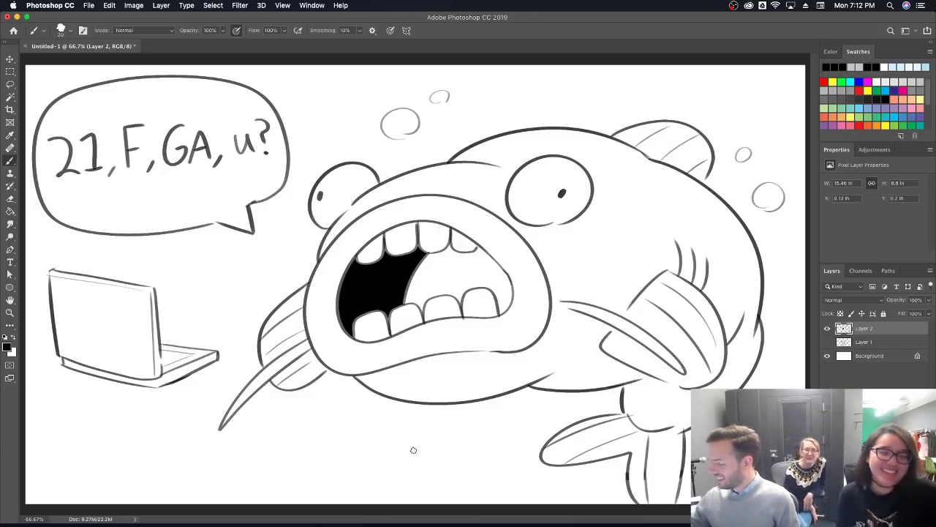
drag(296, 495, 364, 499)
drag(374, 450, 382, 439)
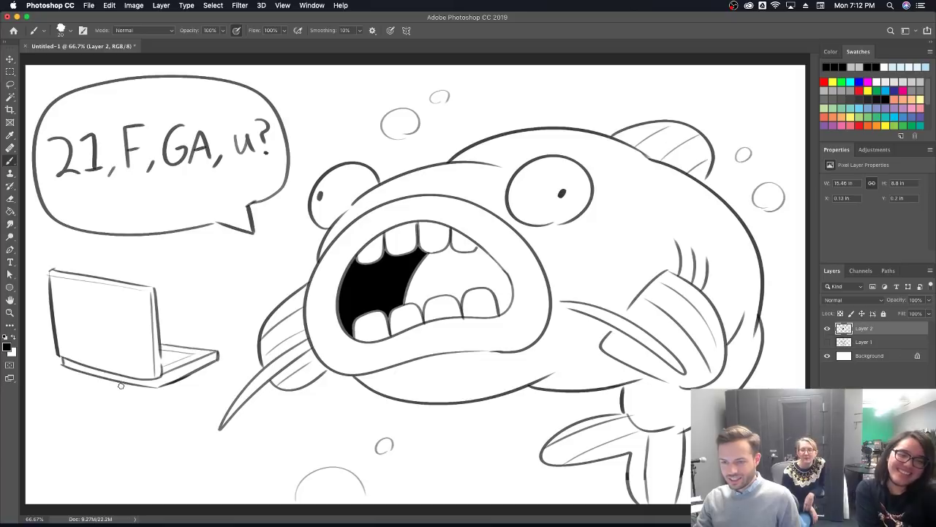
mouse_move(87, 456)
mouse_down()
mouse_move(44, 433)
mouse_move(81, 456)
mouse_move(51, 461)
mouse_move(97, 450)
mouse_up()
key(super+z)
key(super+z)
mouse_move(75, 481)
mouse_down()
mouse_move(93, 428)
mouse_move(114, 441)
mouse_move(133, 420)
mouse_up()
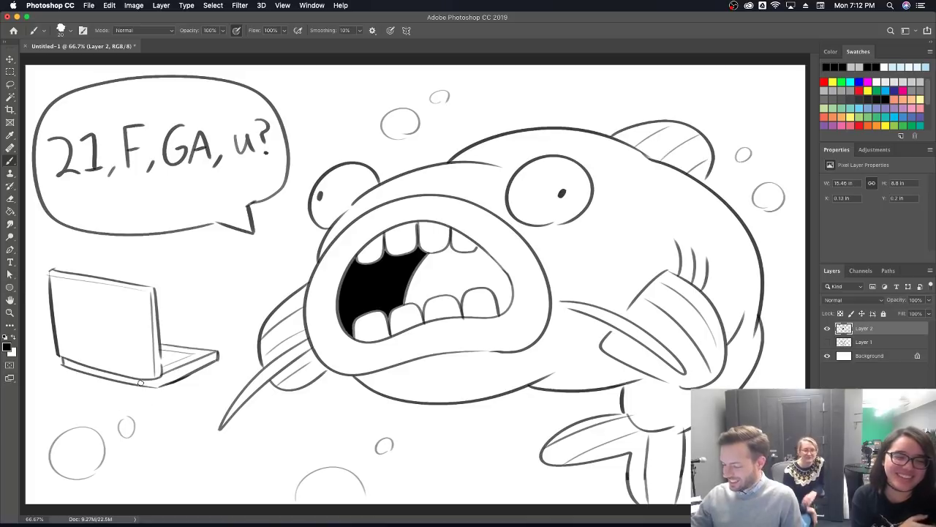
mouse_move(253, 63)
mouse_down()
mouse_move(281, 99)
mouse_move(334, 64)
mouse_up()
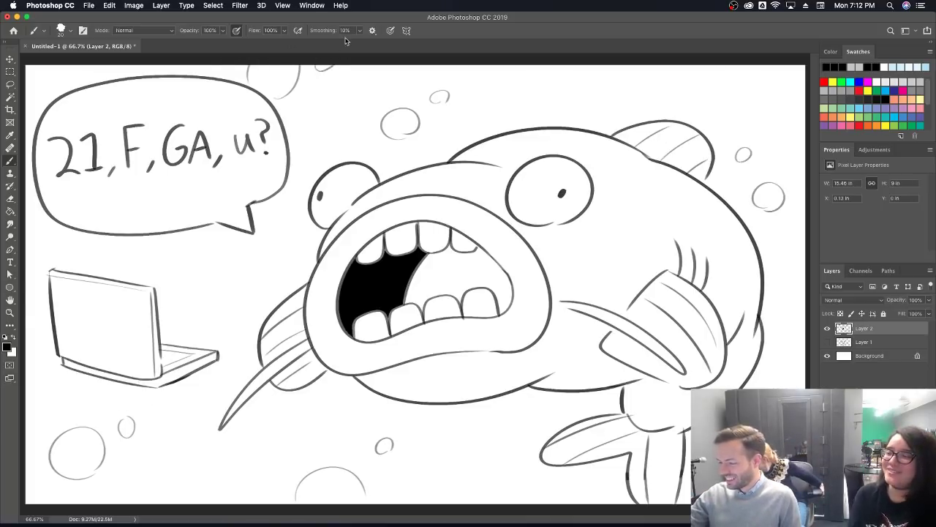
drag(690, 79, 748, 66)
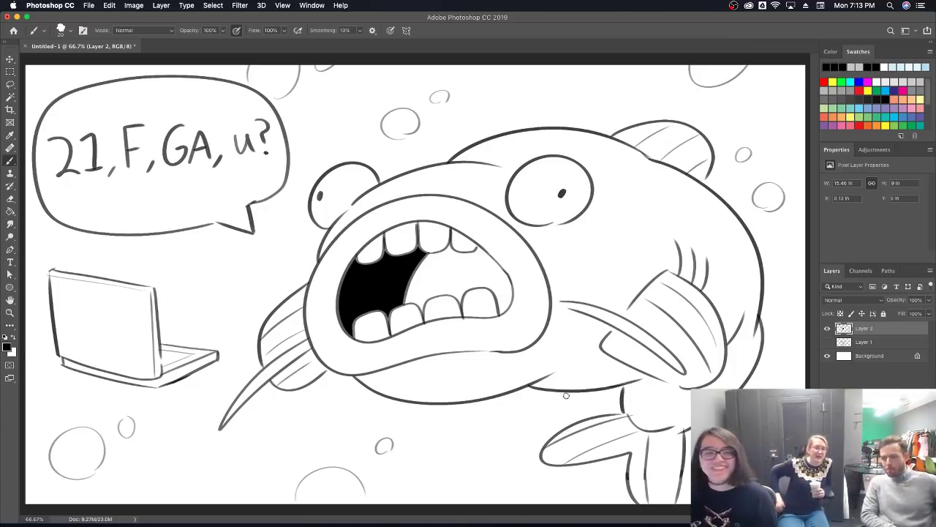
- Hide the fish layer and outline an upright thick book in perspective, with its cover and side, on a new layer
click(827, 328)
key(super+shift+alt+n)
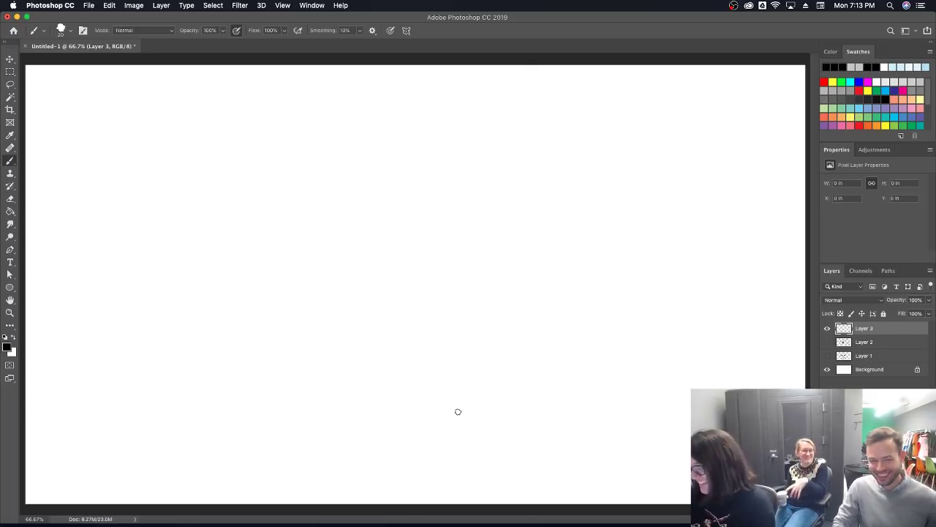
mouse_move(451, 418)
mouse_down()
mouse_move(468, 107)
mouse_move(613, 79)
mouse_move(636, 285)
mouse_move(637, 410)
mouse_move(623, 439)
mouse_up()
mouse_move(631, 82)
mouse_down()
mouse_move(664, 97)
mouse_move(671, 417)
mouse_move(631, 424)
mouse_move(626, 183)
mouse_up()
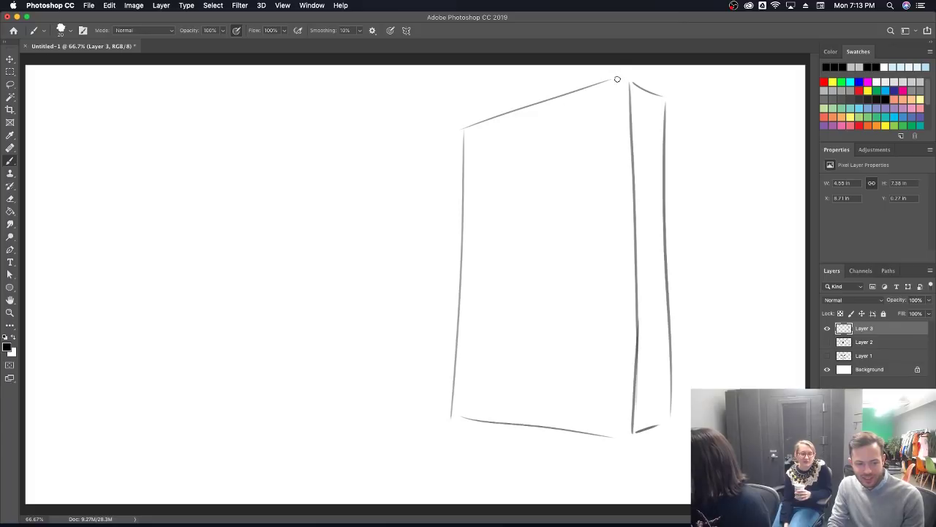
mouse_move(625, 76)
mouse_down()
mouse_move(629, 109)
mouse_move(630, 80)
mouse_move(660, 94)
mouse_up()
mouse_move(461, 131)
mouse_down()
mouse_move(452, 399)
mouse_move(463, 132)
mouse_move(457, 197)
mouse_up()
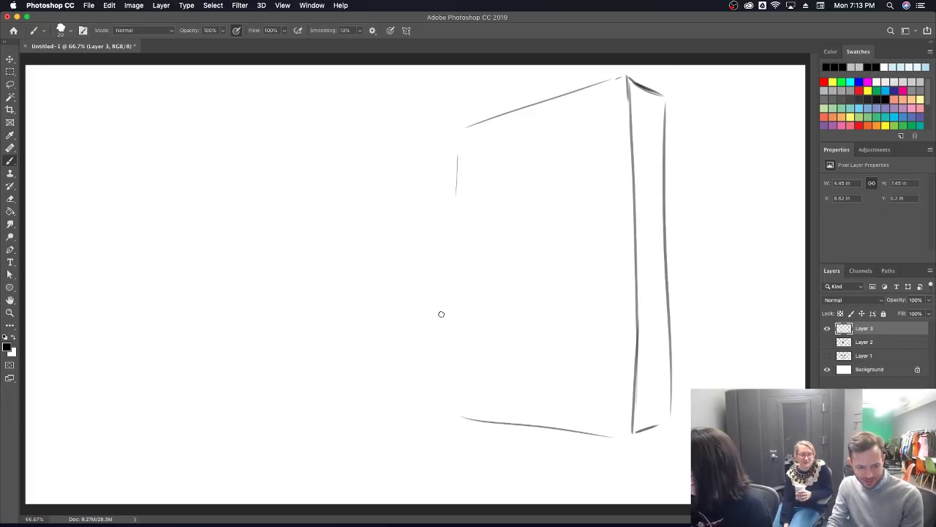
drag(462, 130, 443, 376)
mouse_move(449, 322)
mouse_down()
mouse_move(449, 410)
mouse_move(473, 419)
mouse_up()
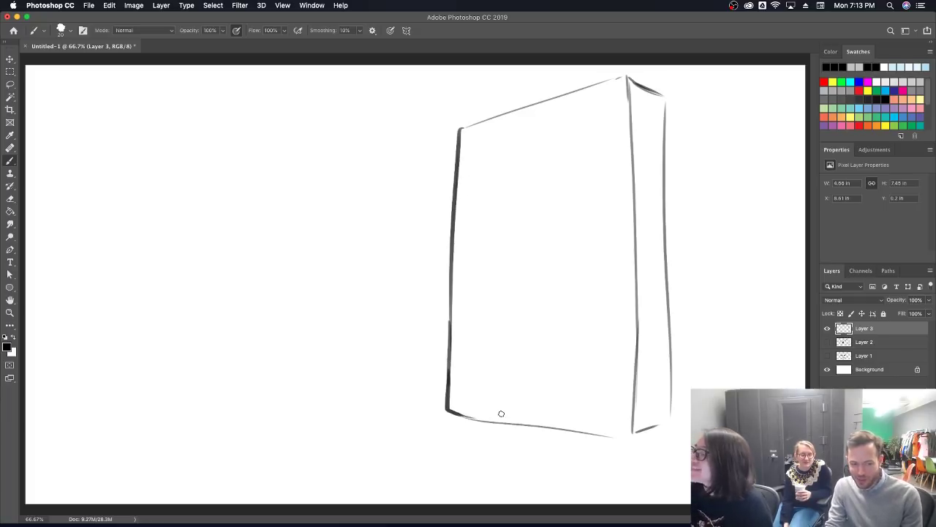
- Hand-letter the outlined block letters "BEASTAR" across the upper part of the book cover, following the perspective
mouse_move(465, 182)
mouse_down()
mouse_move(468, 133)
mouse_move(484, 139)
mouse_move(483, 176)
mouse_move(467, 181)
mouse_move(478, 168)
mouse_move(468, 178)
mouse_up()
drag(472, 151, 504, 126)
mouse_move(489, 179)
mouse_down()
mouse_move(506, 171)
mouse_move(498, 160)
mouse_move(504, 129)
mouse_up()
mouse_move(509, 169)
mouse_down()
mouse_move(510, 129)
mouse_move(526, 168)
mouse_move(516, 142)
mouse_move(533, 140)
mouse_move(531, 158)
mouse_move(549, 147)
mouse_move(542, 121)
mouse_move(558, 156)
mouse_move(569, 128)
mouse_move(553, 111)
mouse_move(568, 117)
mouse_up()
mouse_move(574, 151)
mouse_down()
mouse_move(584, 107)
mouse_move(594, 160)
mouse_move(575, 152)
mouse_move(591, 157)
mouse_move(582, 141)
mouse_move(600, 104)
mouse_move(612, 115)
mouse_move(618, 156)
mouse_up()
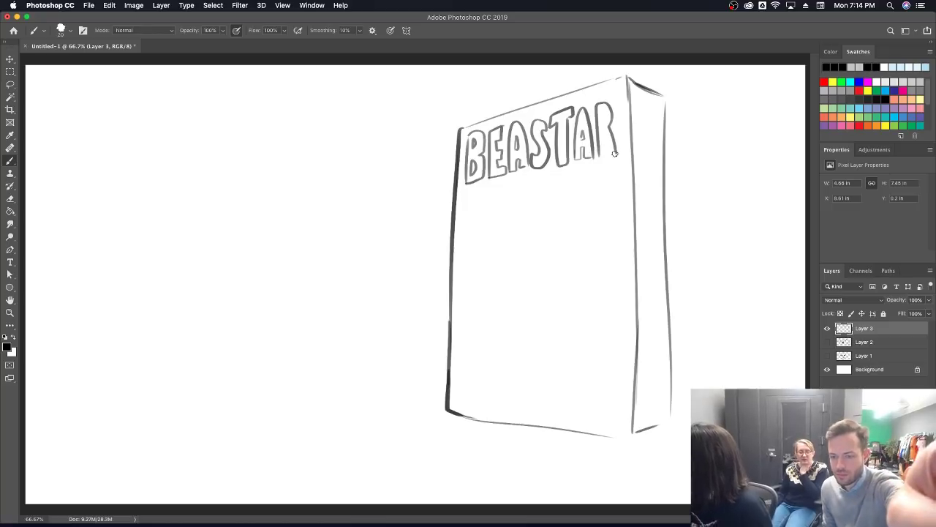
- Erase the vertical edge between the book's cover and side and redraw it farther out to widen the cover
mouse_move(621, 120)
mouse_down()
mouse_move(621, 104)
mouse_move(631, 407)
mouse_move(633, 287)
mouse_up()
drag(633, 76, 629, 400)
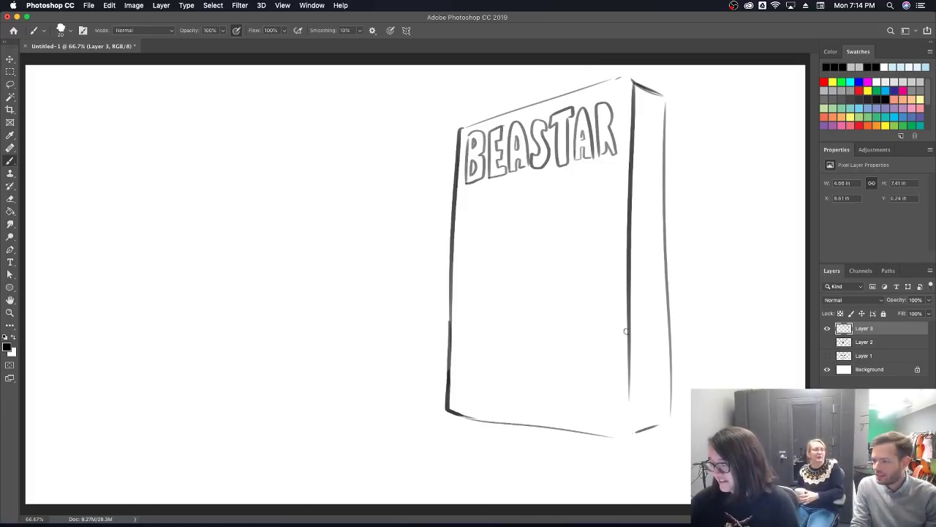
drag(632, 433, 629, 325)
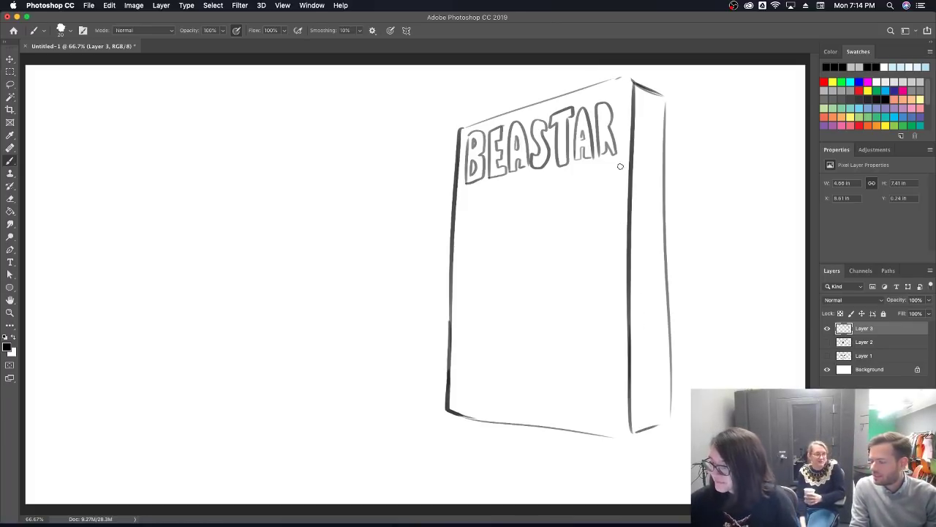
drag(629, 82, 623, 439)
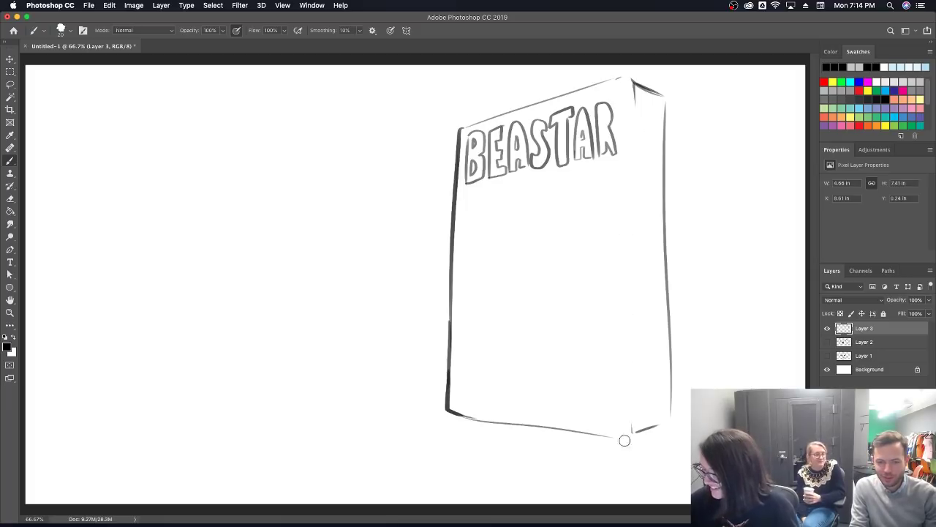
drag(635, 82, 645, 431)
drag(645, 431, 644, 360)
- Redraw the cover's bottom and top edges to meet the widened side, and add an S to complete the title "BEASTARS"
drag(448, 411, 650, 448)
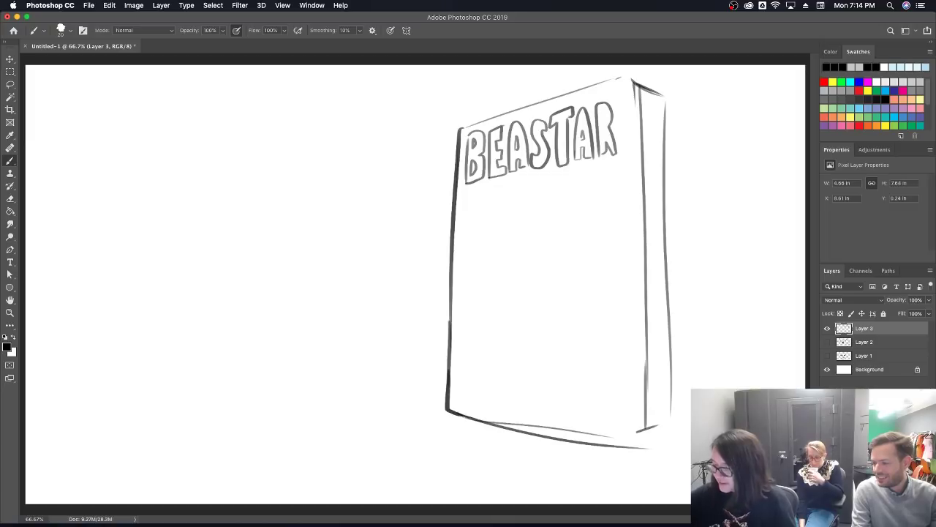
drag(454, 414, 634, 441)
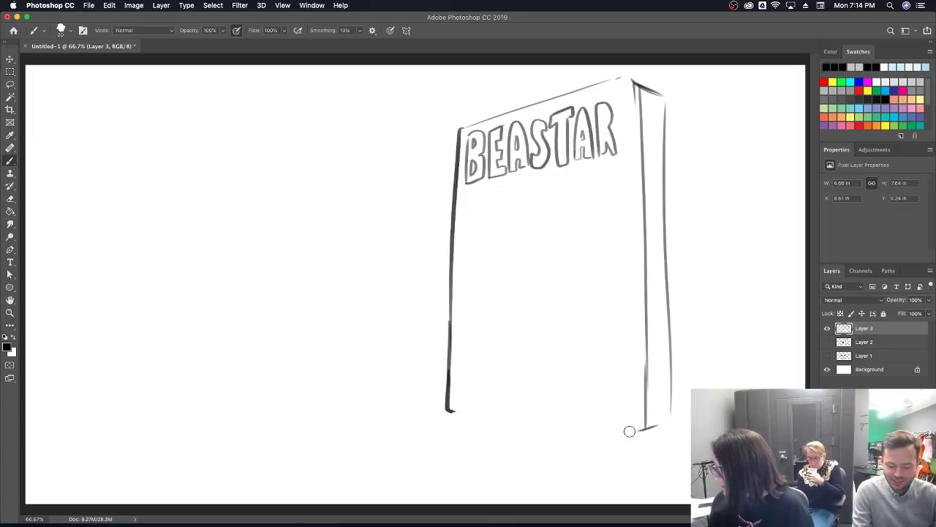
drag(449, 410, 645, 431)
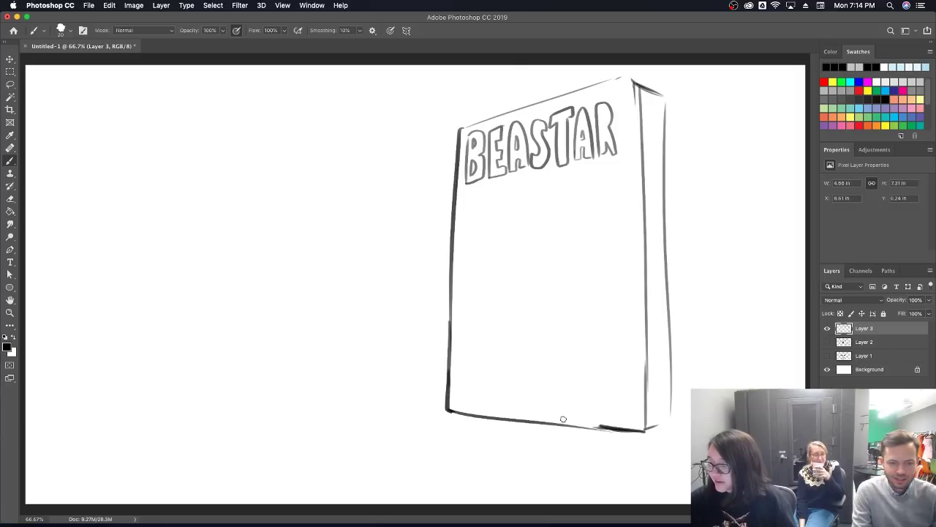
mouse_move(631, 96)
mouse_down()
mouse_move(619, 150)
mouse_move(635, 141)
mouse_move(631, 95)
mouse_up()
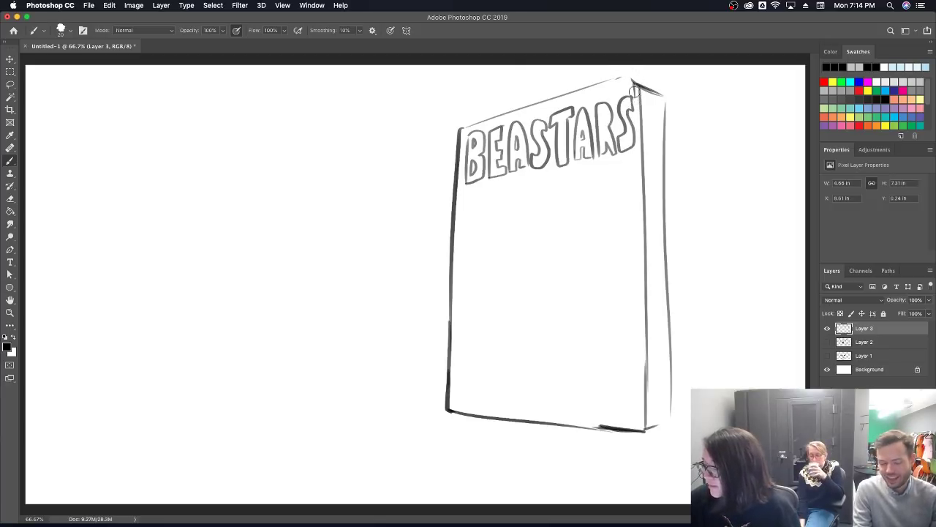
drag(467, 129, 638, 78)
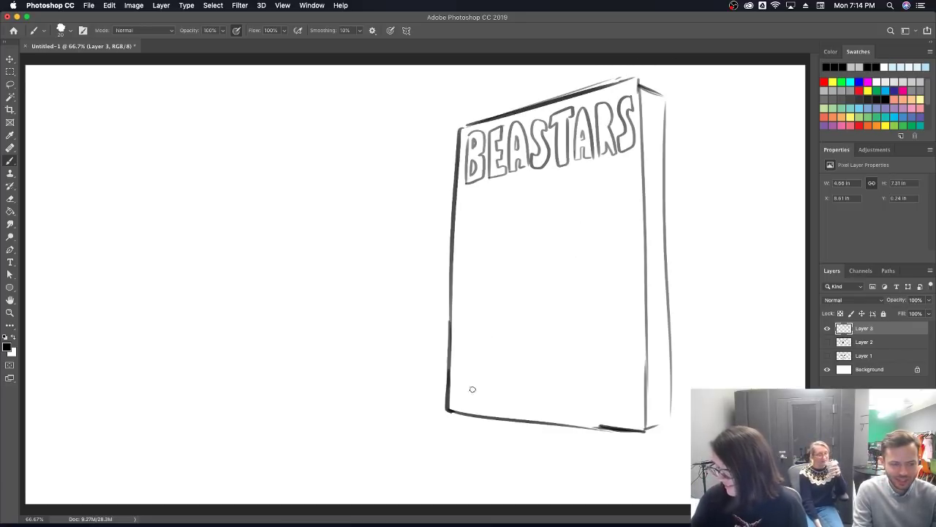
- Letter "VOL" in the cover's lower corner and sketch a cat's head with a pointed ear, one open eye and one narrowed eye
mouse_move(455, 383)
mouse_down()
mouse_move(467, 384)
mouse_move(474, 406)
mouse_move(477, 388)
mouse_move(489, 407)
mouse_up()
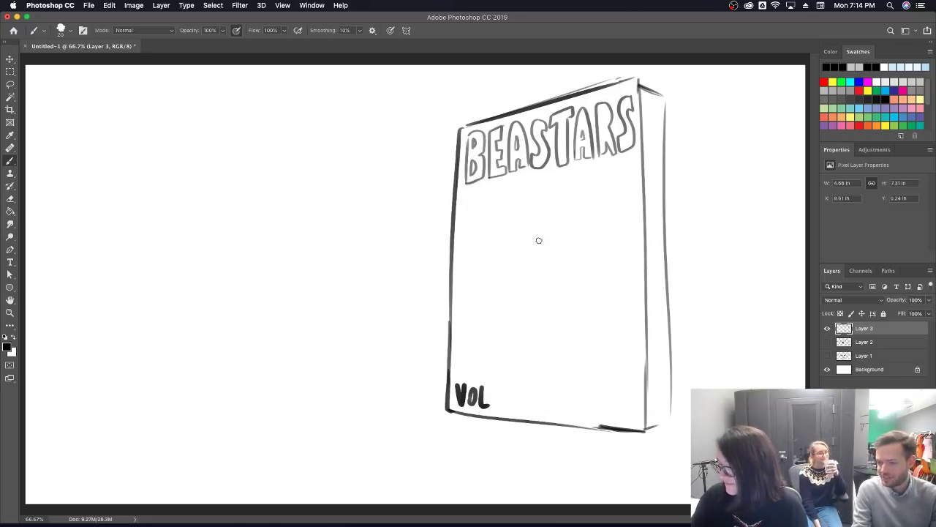
mouse_move(511, 365)
mouse_down()
mouse_move(491, 346)
mouse_move(488, 300)
mouse_move(484, 327)
mouse_move(494, 264)
mouse_move(486, 288)
mouse_move(544, 224)
mouse_move(513, 240)
mouse_move(575, 217)
mouse_up()
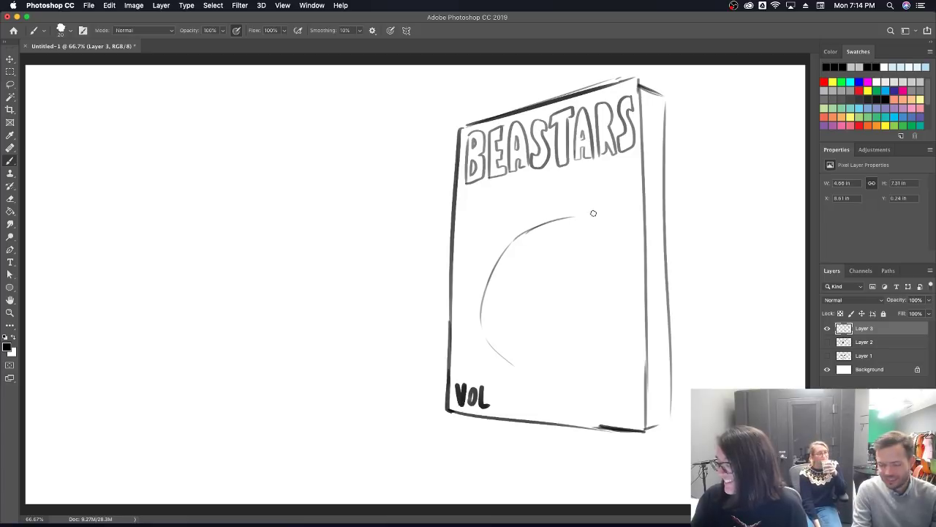
mouse_move(496, 296)
mouse_down()
mouse_move(545, 288)
mouse_move(499, 302)
mouse_move(627, 283)
mouse_move(592, 297)
mouse_move(629, 284)
mouse_up()
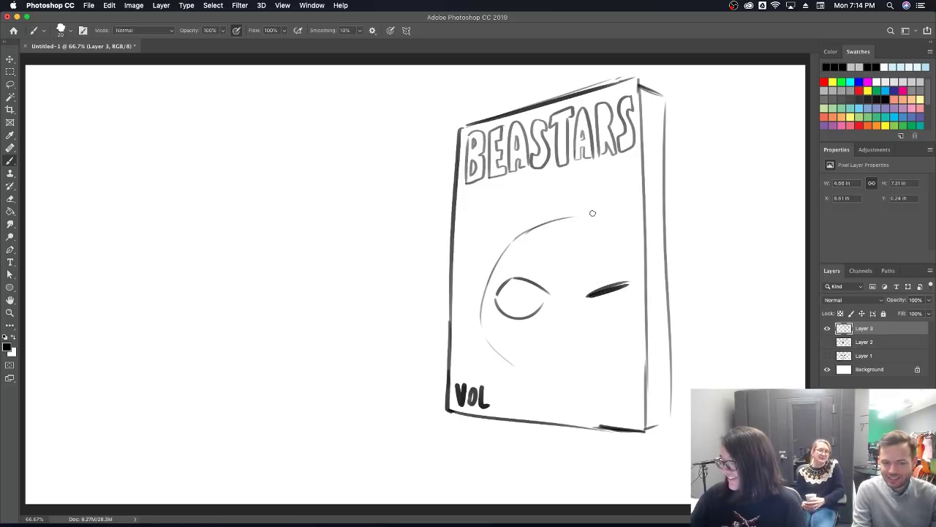
mouse_move(490, 275)
mouse_down()
mouse_move(501, 187)
mouse_move(550, 217)
mouse_move(627, 221)
mouse_up()
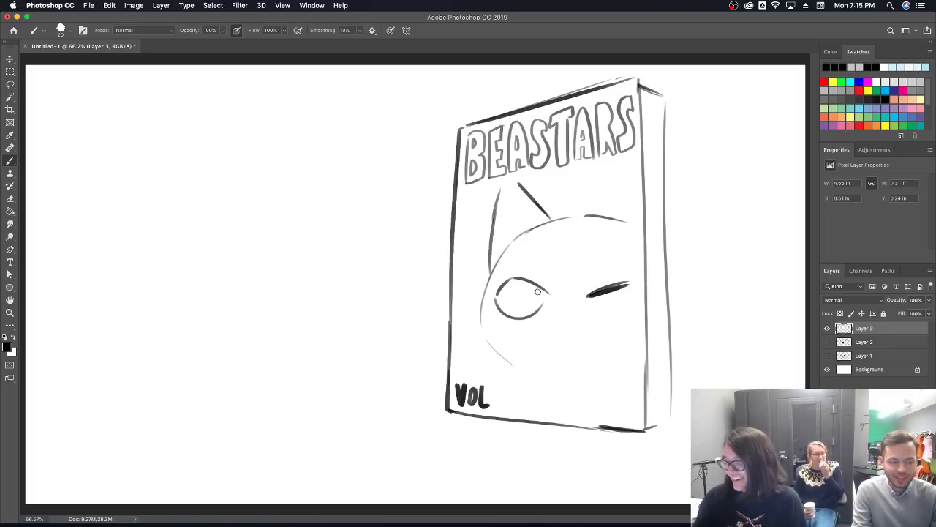
mouse_move(489, 300)
mouse_down()
mouse_move(512, 280)
mouse_move(550, 303)
mouse_up()
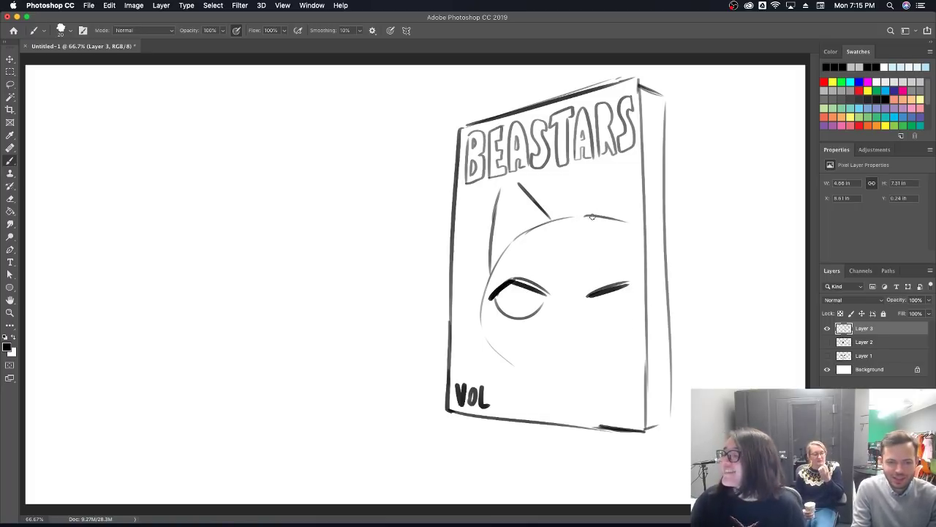
- Draw the cat's cheek line, blaze marking, nose and tongue-out mouth, and complete both ears on the cover
mouse_move(490, 333)
mouse_down()
mouse_move(544, 330)
mouse_move(565, 299)
mouse_move(556, 259)
mouse_move(581, 308)
mouse_move(607, 330)
mouse_up()
mouse_move(562, 275)
mouse_down()
mouse_move(575, 251)
mouse_move(578, 265)
mouse_up()
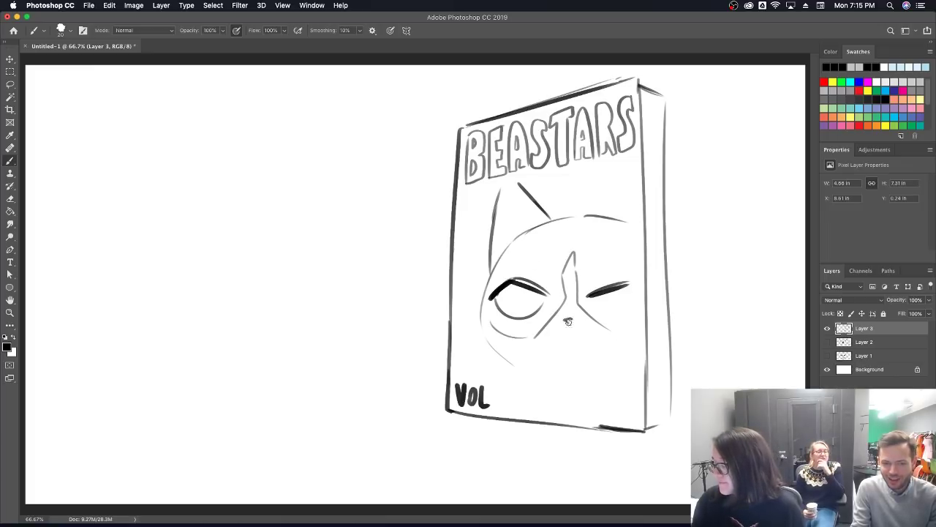
mouse_move(540, 341)
mouse_down()
mouse_move(593, 327)
mouse_move(583, 333)
mouse_up()
drag(610, 217, 639, 177)
drag(505, 188, 520, 233)
drag(628, 221, 637, 199)
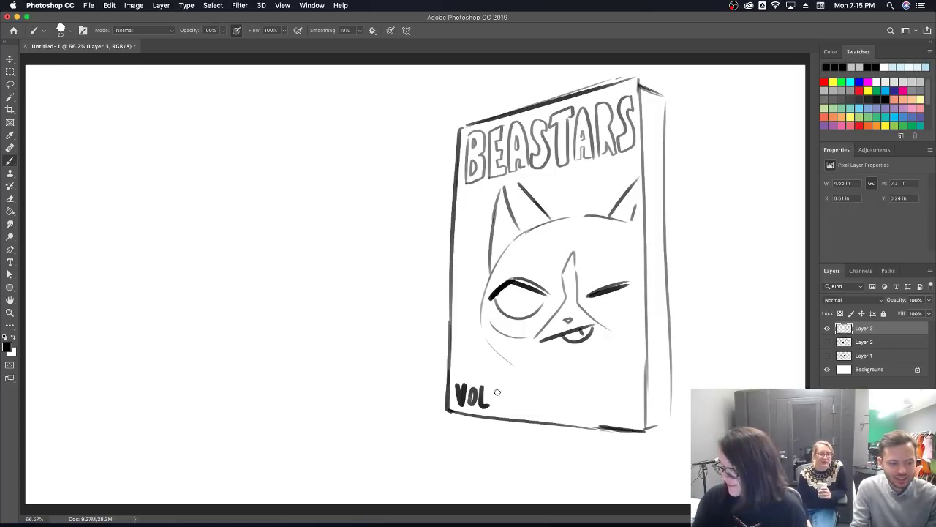
- Complete the lettering as "VOL 2" and add the cat's jaw, shoulder, slit pupil and whiskers
drag(504, 386, 515, 411)
mouse_move(481, 332)
mouse_down()
mouse_move(521, 377)
mouse_move(583, 376)
mouse_move(569, 380)
mouse_move(613, 372)
mouse_move(644, 353)
mouse_up()
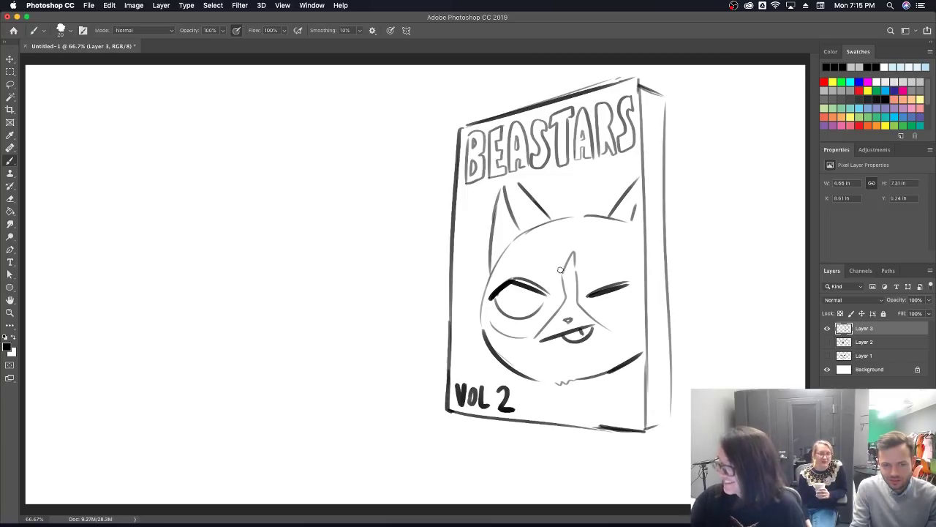
drag(485, 351, 469, 361)
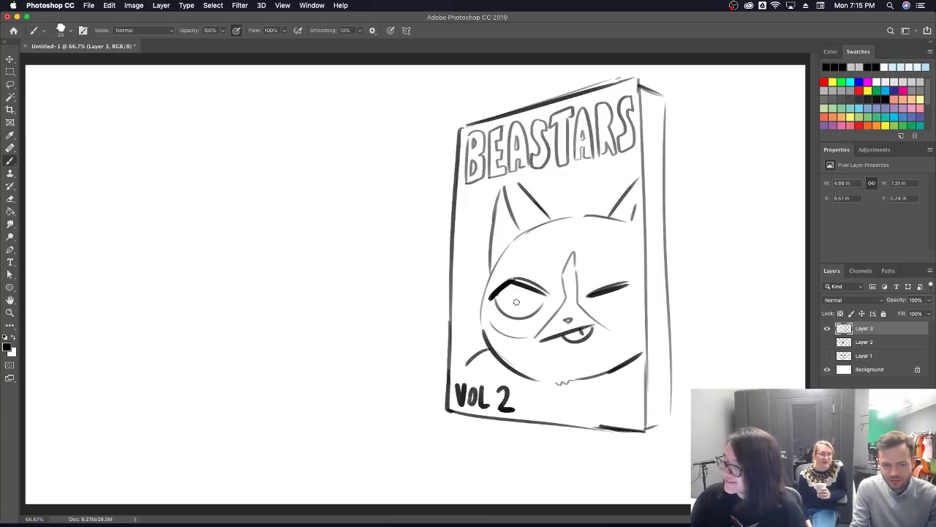
drag(519, 288, 523, 314)
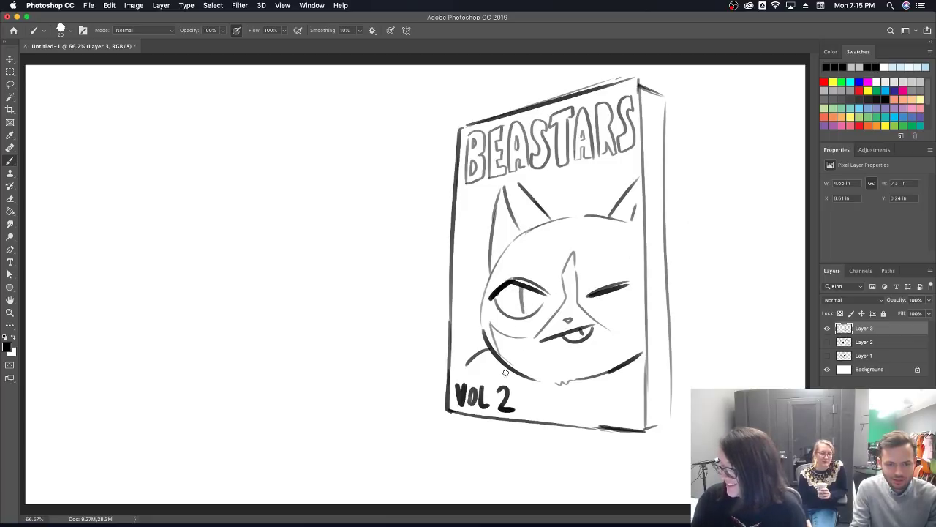
mouse_move(448, 324)
mouse_down()
mouse_move(527, 355)
mouse_move(506, 344)
mouse_up()
drag(489, 311, 466, 295)
mouse_move(632, 319)
mouse_down()
mouse_move(645, 312)
mouse_move(644, 320)
mouse_up()
- Draw long vertical page lines along the book's side and reinforce its edges
drag(649, 96, 658, 423)
drag(637, 145, 650, 382)
drag(649, 421, 644, 220)
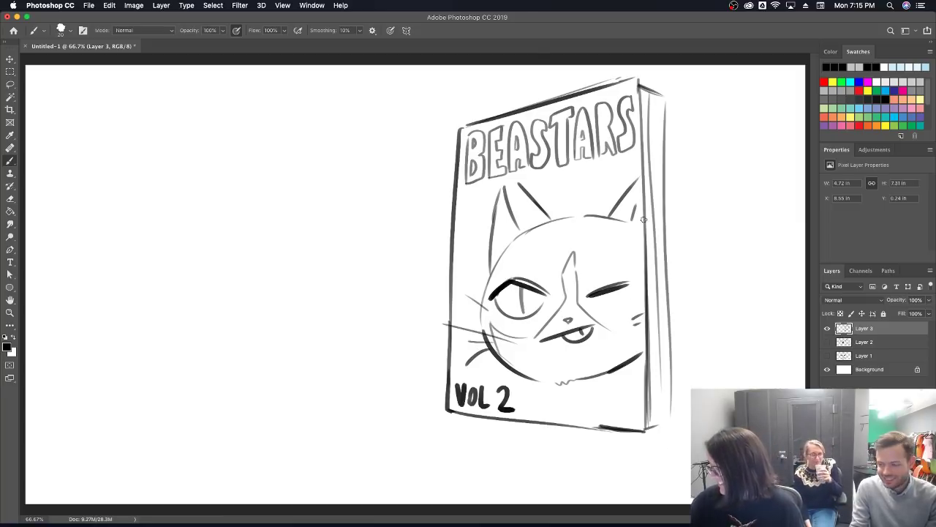
drag(654, 423, 653, 272)
mouse_move(661, 319)
mouse_down()
mouse_move(664, 432)
mouse_move(672, 413)
mouse_up()
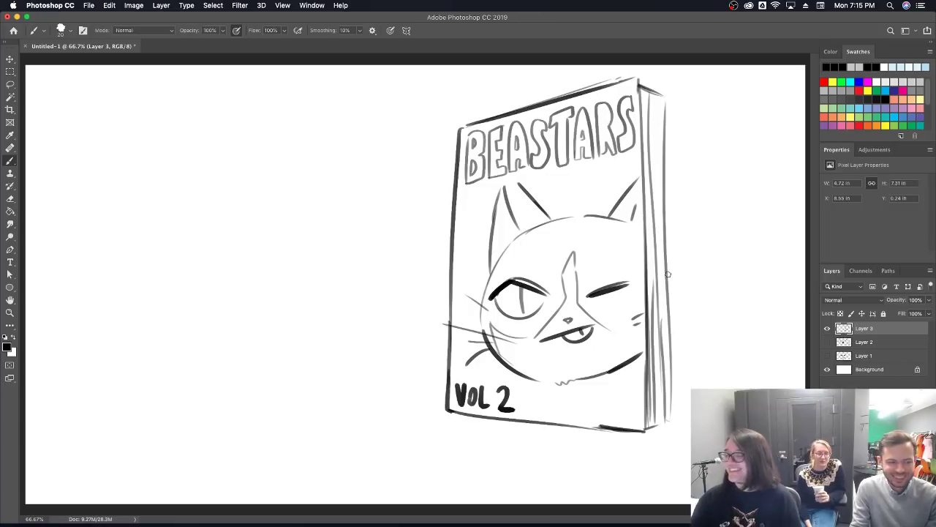
drag(663, 101, 658, 418)
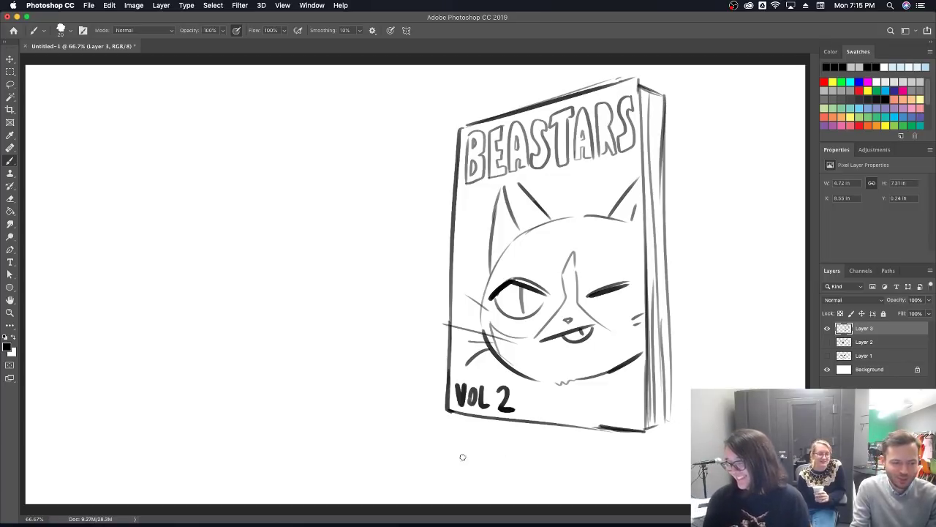
- Sketch a couch around the book with a seat, a tall rounded armrest with a small oval, and a backrest line, darkening the seat's outer edges
mouse_move(435, 381)
mouse_down()
mouse_move(182, 422)
mouse_move(177, 460)
mouse_move(281, 401)
mouse_up()
drag(183, 436, 525, 487)
mouse_move(195, 421)
mouse_down()
mouse_move(193, 192)
mouse_move(251, 163)
mouse_move(283, 395)
mouse_up()
mouse_move(200, 178)
mouse_down()
mouse_move(273, 177)
mouse_move(278, 217)
mouse_up()
drag(236, 156, 432, 174)
drag(223, 212, 227, 203)
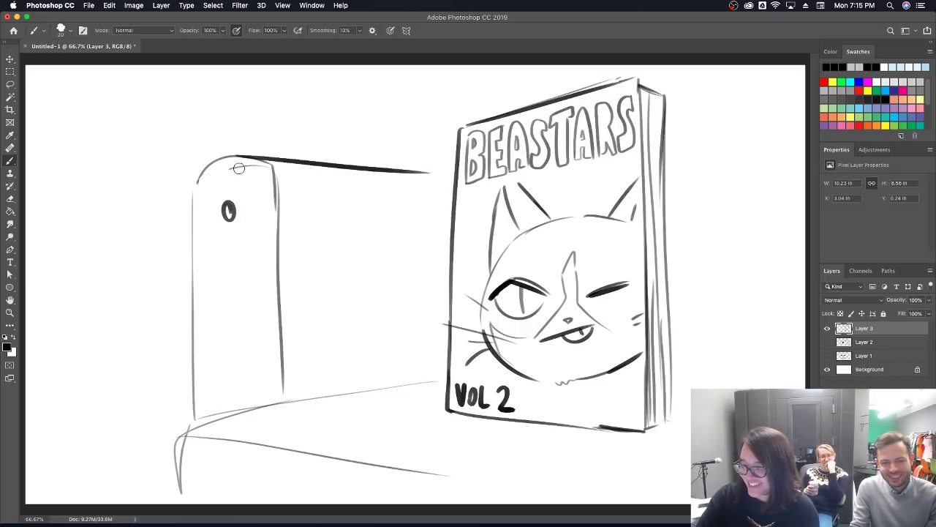
mouse_move(198, 418)
mouse_down()
mouse_move(173, 458)
mouse_move(175, 494)
mouse_up()
drag(196, 419, 363, 378)
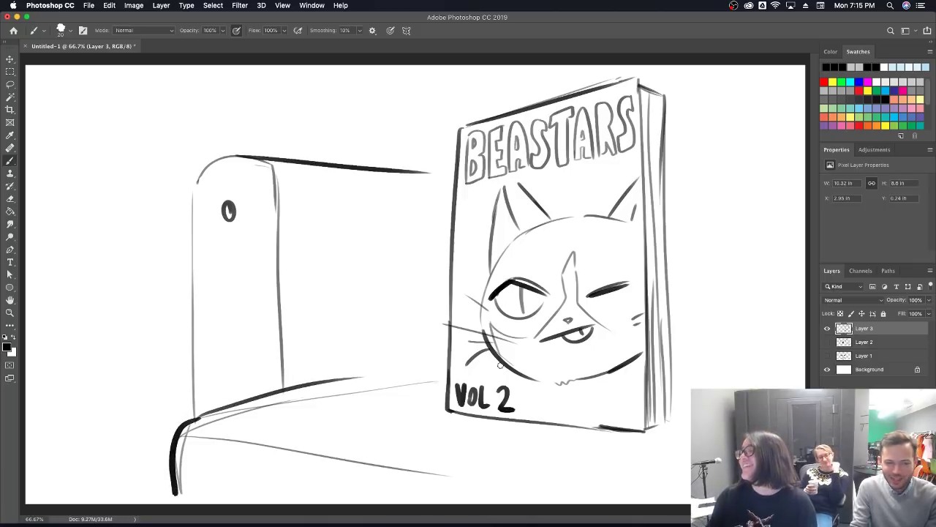
- Add a short vertical line above the book and a nearly horizontal background line from its page side to the canvas edge
drag(533, 104, 556, 51)
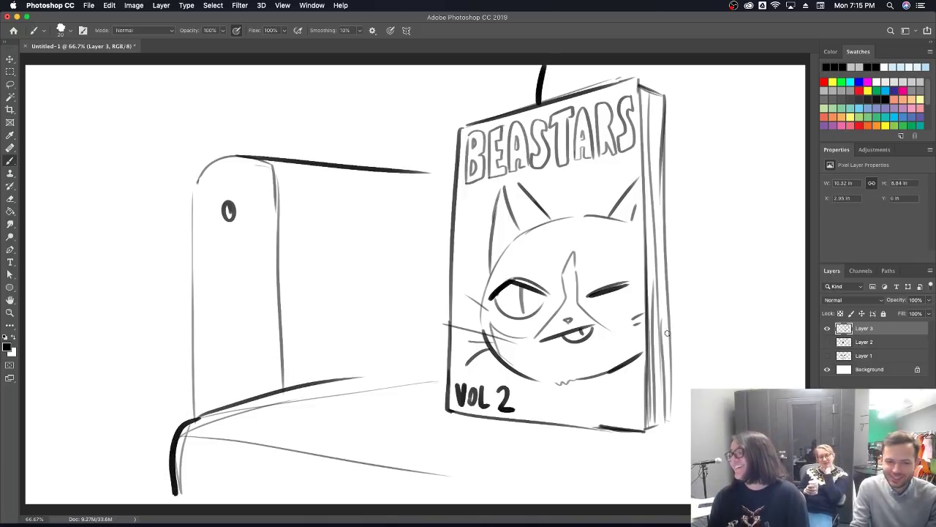
drag(667, 331, 806, 351)
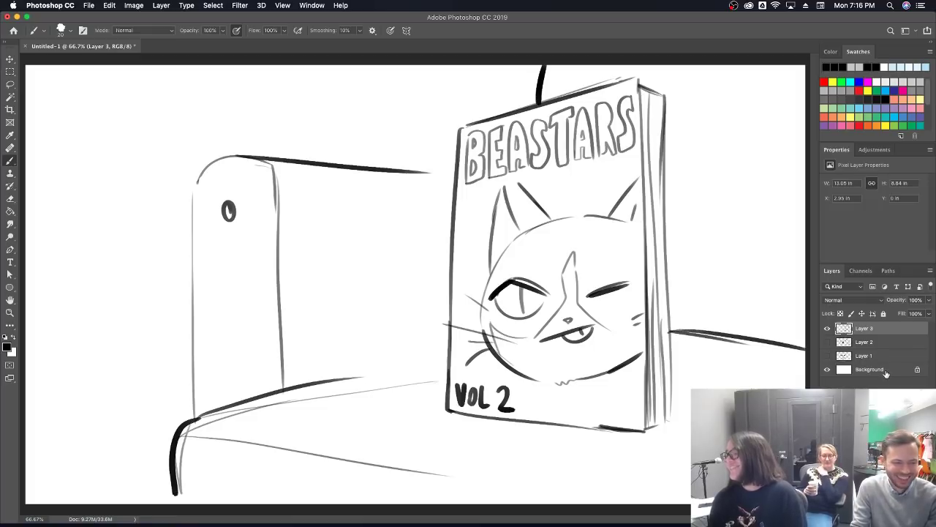
drag(673, 327, 804, 348)
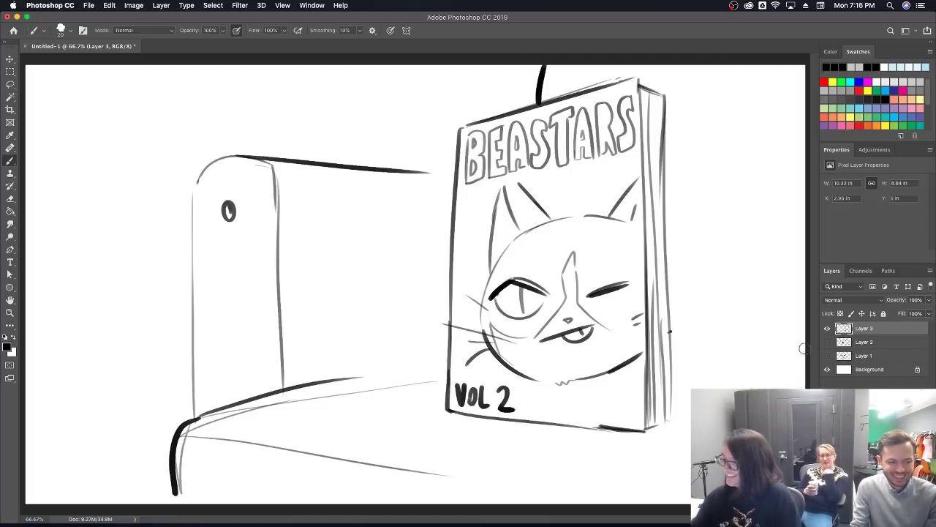
drag(670, 334, 806, 341)
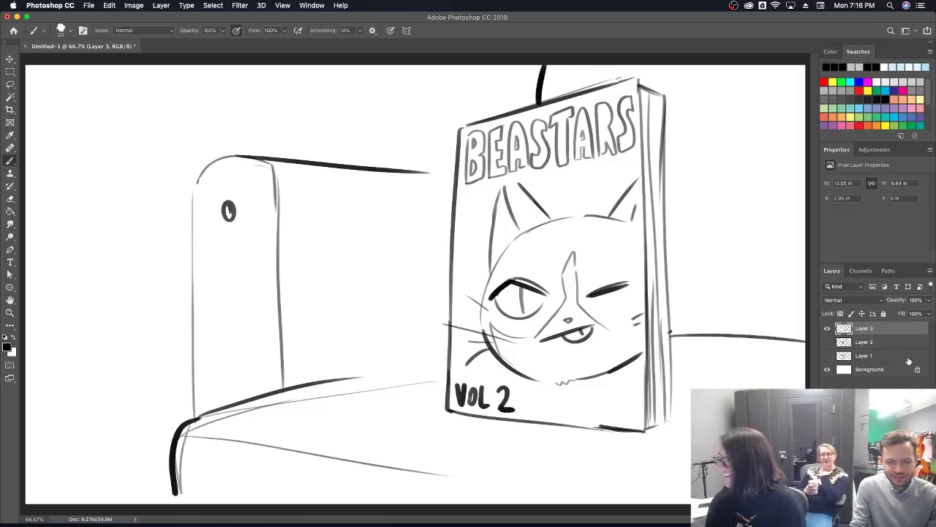
- Extend the seat's rear and front edges, erase the duplicate sketch line on the seat, and add shadow strokes beside the book's base
drag(378, 375, 442, 364)
drag(670, 405, 690, 399)
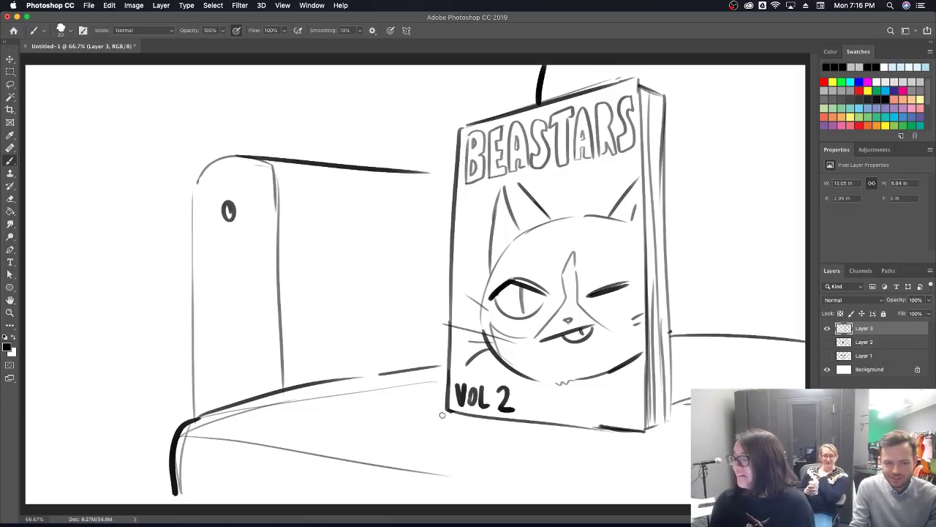
drag(442, 400, 421, 400)
mouse_move(200, 427)
mouse_down()
mouse_move(358, 387)
mouse_move(418, 382)
mouse_up()
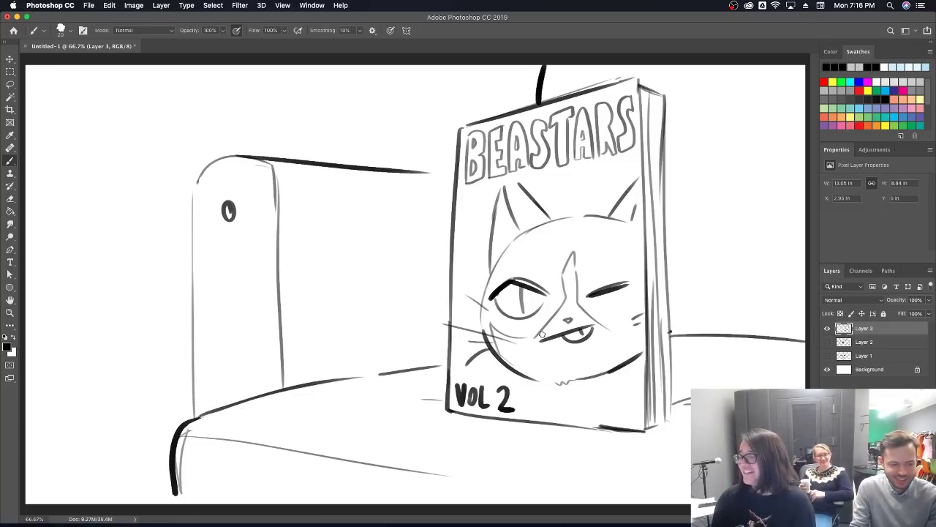
drag(523, 479, 688, 482)
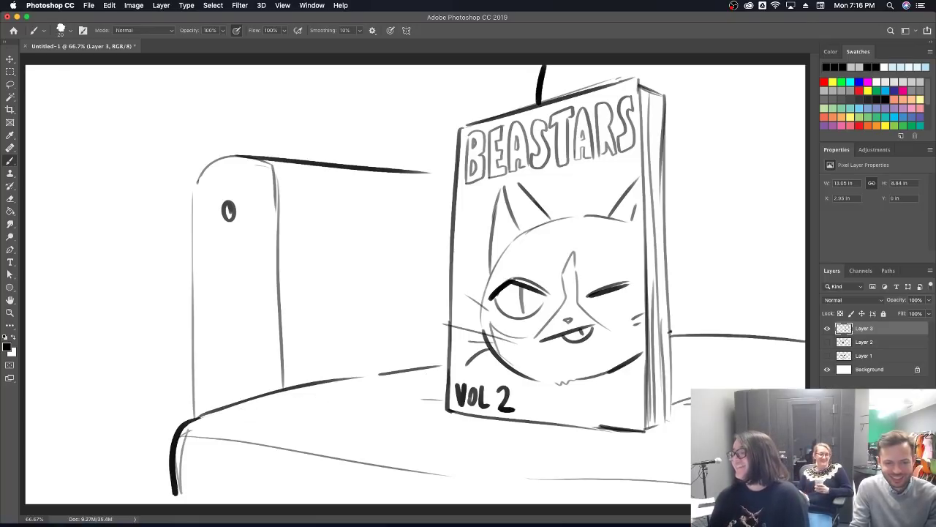
drag(645, 431, 688, 431)
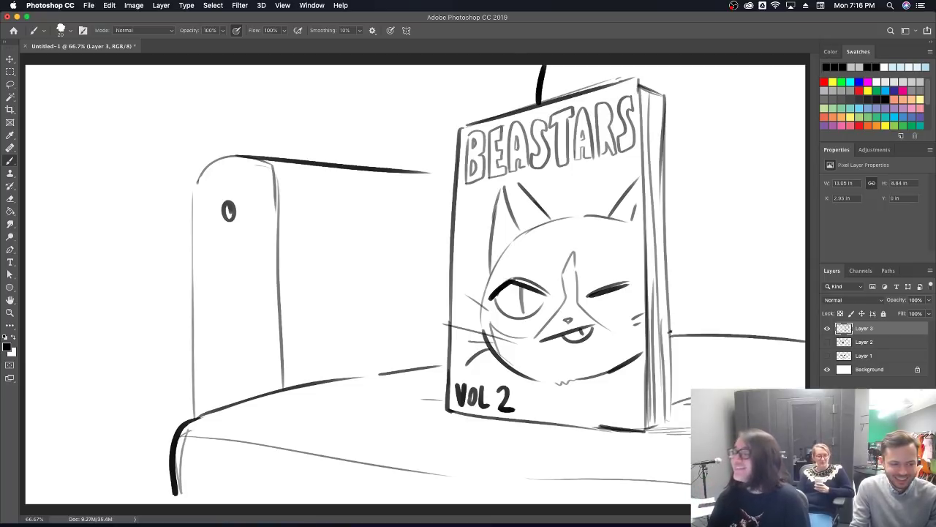
- Outline a small upright book in the distance beyond the armrest, with a narrow, darkly stroked side
mouse_move(91, 378)
mouse_down()
mouse_move(88, 297)
mouse_move(161, 294)
mouse_up()
mouse_move(91, 382)
mouse_down()
mouse_move(134, 382)
mouse_move(137, 297)
mouse_up()
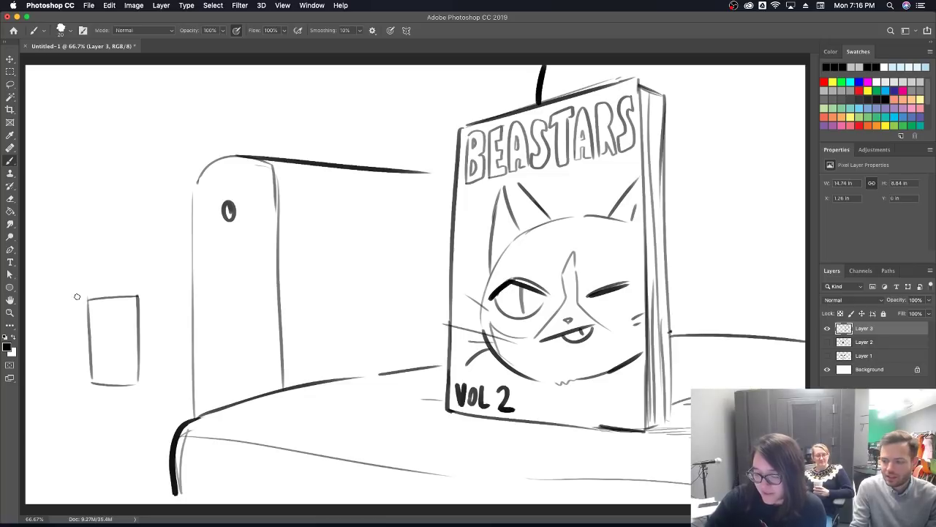
drag(79, 303, 84, 382)
mouse_move(79, 338)
mouse_down()
mouse_move(84, 377)
mouse_move(88, 328)
mouse_up()
drag(80, 376, 80, 303)
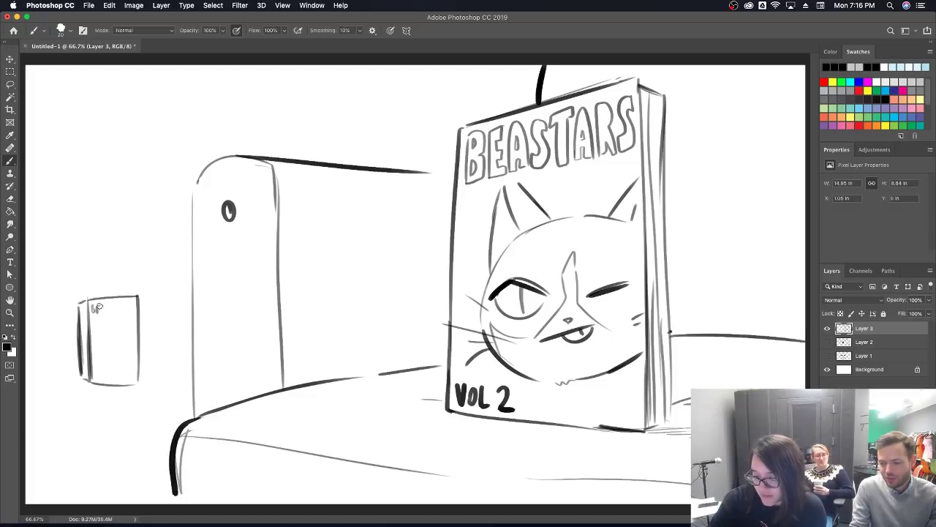
- Letter the small cover "BEASTARS" with a volume number, and draw an open-mouthed cat saying "meow" in a speech bubble
drag(102, 310, 129, 311)
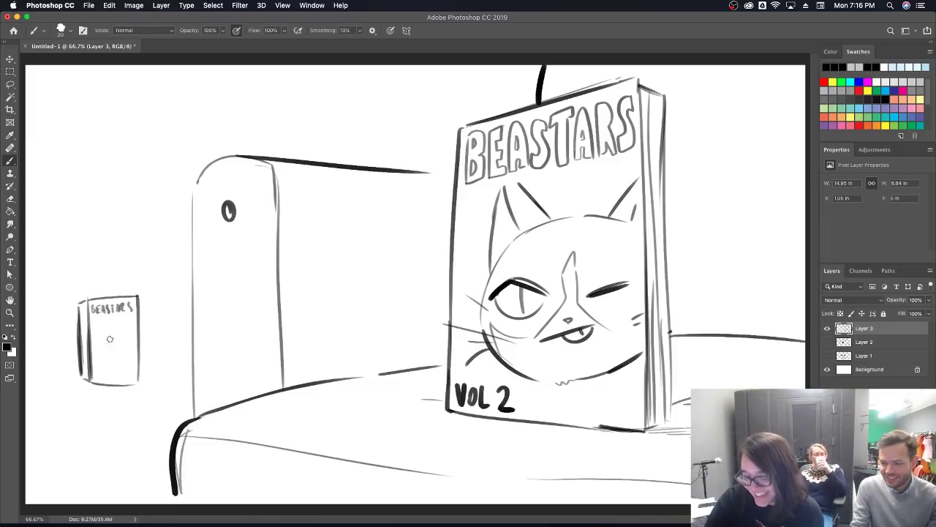
drag(95, 373, 117, 376)
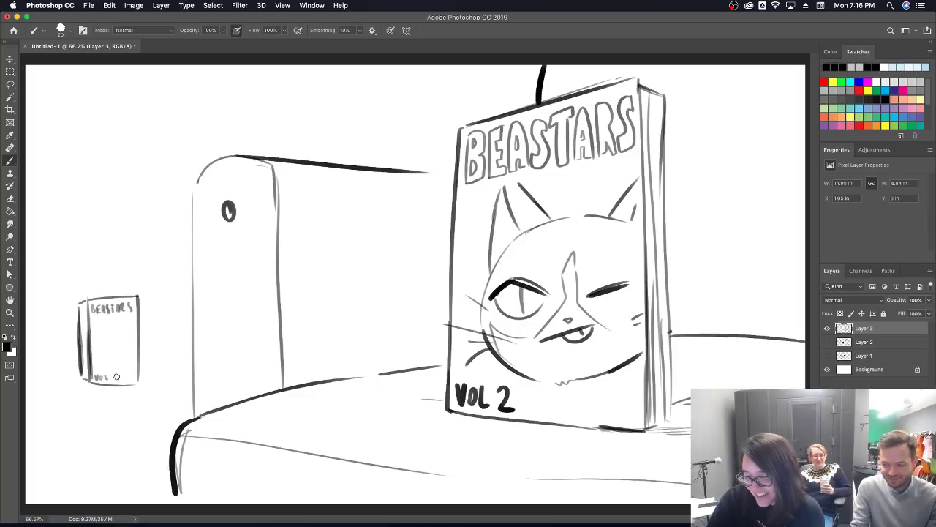
mouse_move(103, 357)
mouse_down()
mouse_move(123, 322)
mouse_move(134, 343)
mouse_move(119, 360)
mouse_move(130, 356)
mouse_move(100, 330)
mouse_move(96, 343)
mouse_move(95, 324)
mouse_move(114, 327)
mouse_move(102, 324)
mouse_move(100, 334)
mouse_move(136, 320)
mouse_move(104, 345)
mouse_move(133, 341)
mouse_move(117, 327)
mouse_move(124, 350)
mouse_up()
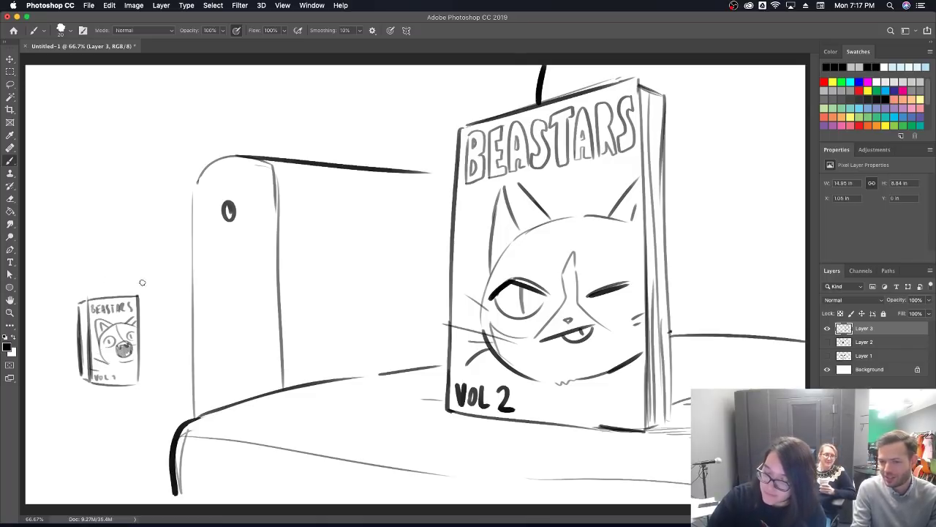
mouse_move(109, 278)
mouse_down()
mouse_move(66, 274)
mouse_move(143, 233)
mouse_move(116, 271)
mouse_move(77, 260)
mouse_move(81, 267)
mouse_move(123, 235)
mouse_up()
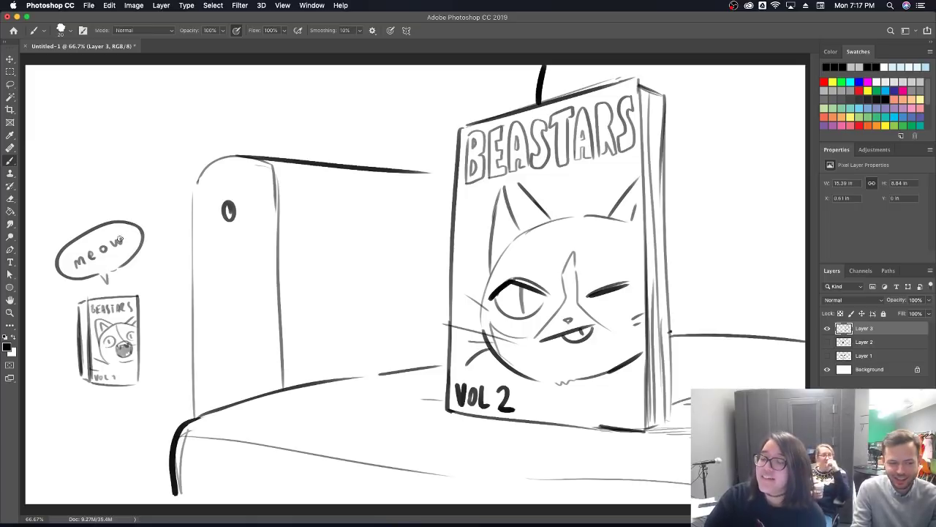
- Draw a surface line on both sides of the small book with a shadow beneath it, and darken the armrest's rounded outer edge
drag(28, 363, 74, 362)
drag(138, 361, 178, 361)
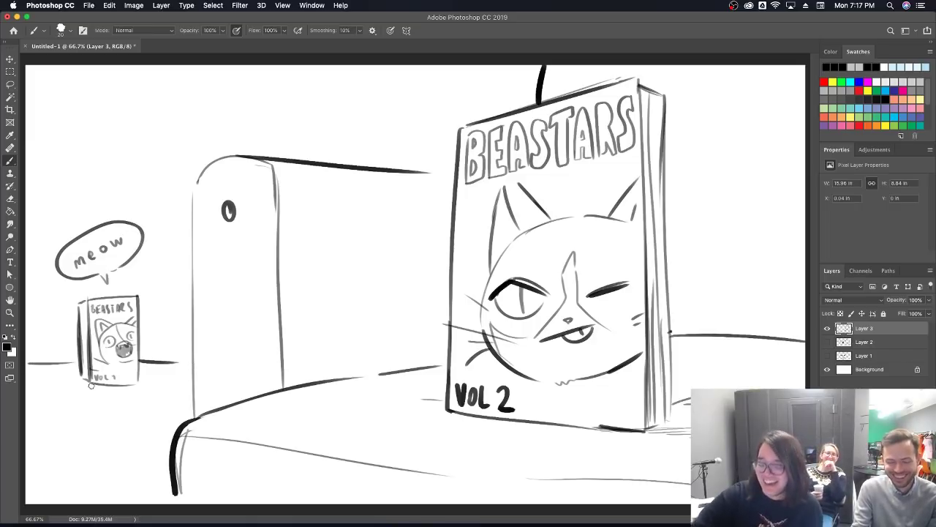
mouse_move(86, 382)
mouse_down()
mouse_move(154, 385)
mouse_move(115, 386)
mouse_move(144, 391)
mouse_up()
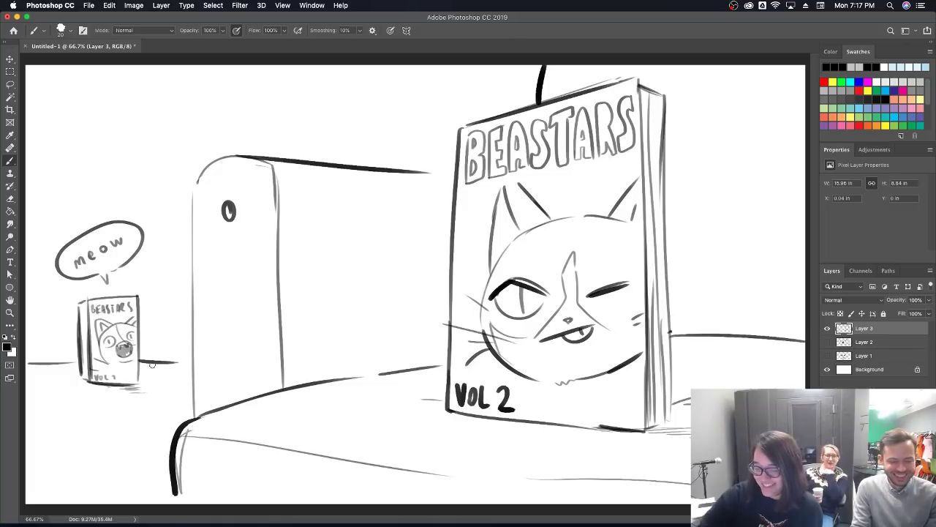
drag(177, 362, 190, 361)
drag(28, 363, 81, 359)
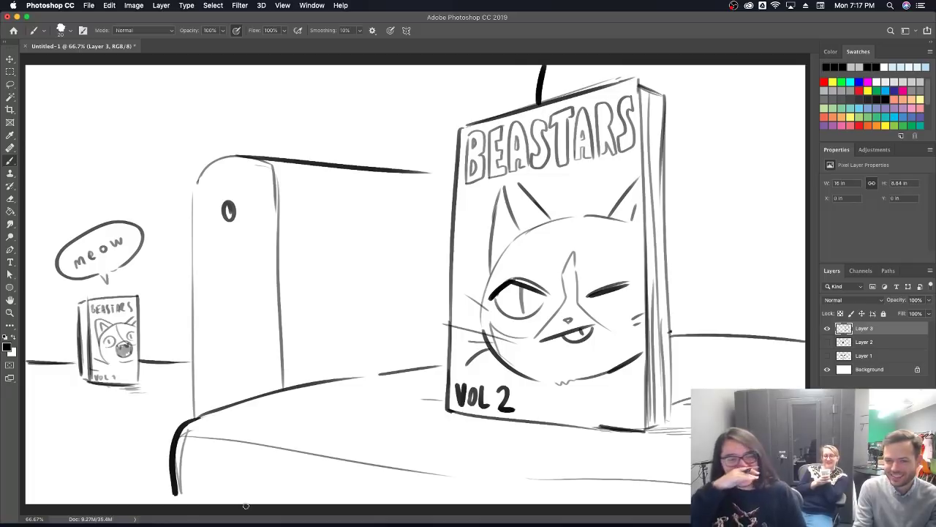
mouse_move(196, 219)
mouse_down()
mouse_move(210, 165)
mouse_move(191, 195)
mouse_move(191, 241)
mouse_up()
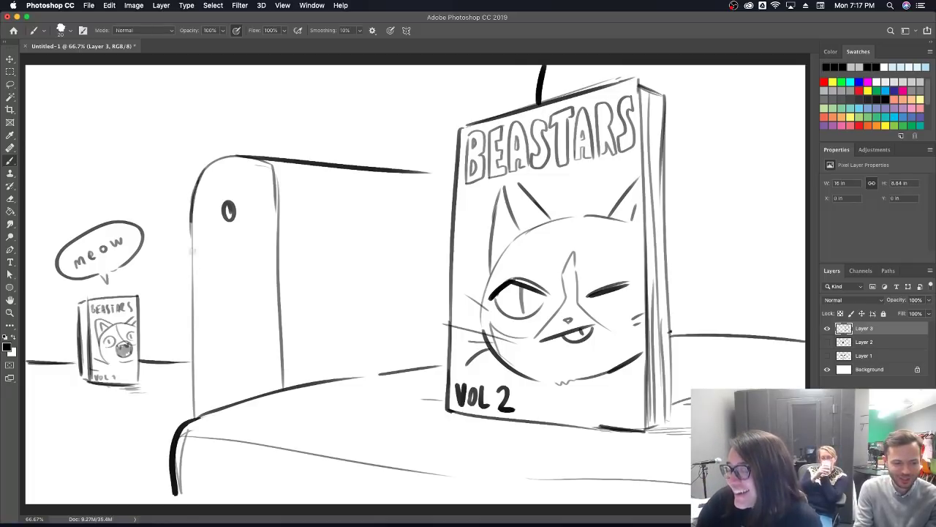
- Hide the book drawing's layer and create a new empty layer for another sketch
click(827, 330)
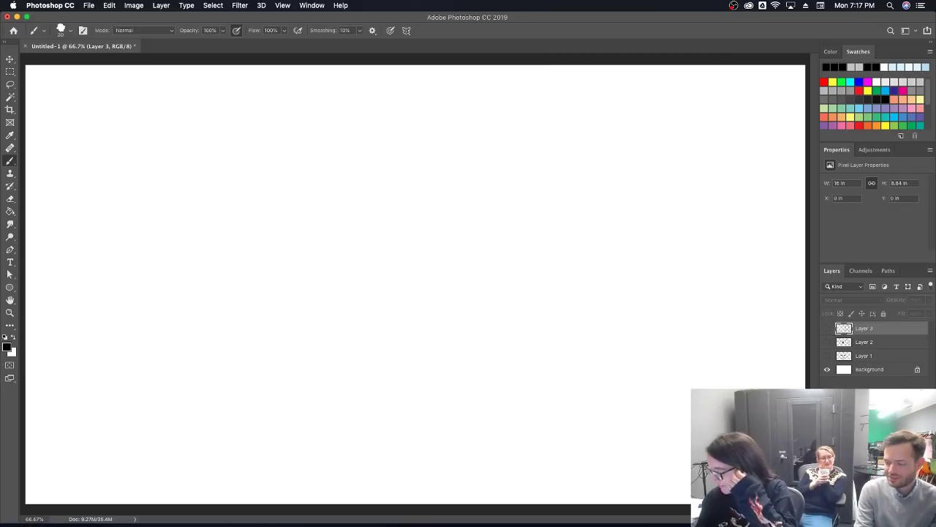
key(super+shift+alt+n)
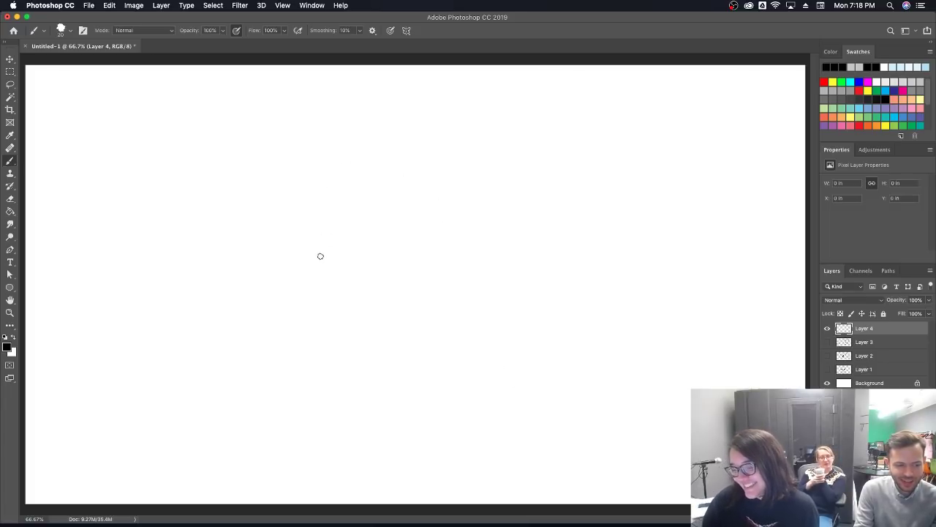
- Sketch a light guide circle for a crocodile's head, with a long snout, a flat brow and a round eye outline
mouse_move(371, 211)
mouse_down()
mouse_move(378, 146)
mouse_move(478, 122)
mouse_move(483, 182)
mouse_move(386, 223)
mouse_move(478, 194)
mouse_move(483, 142)
mouse_move(491, 171)
mouse_up()
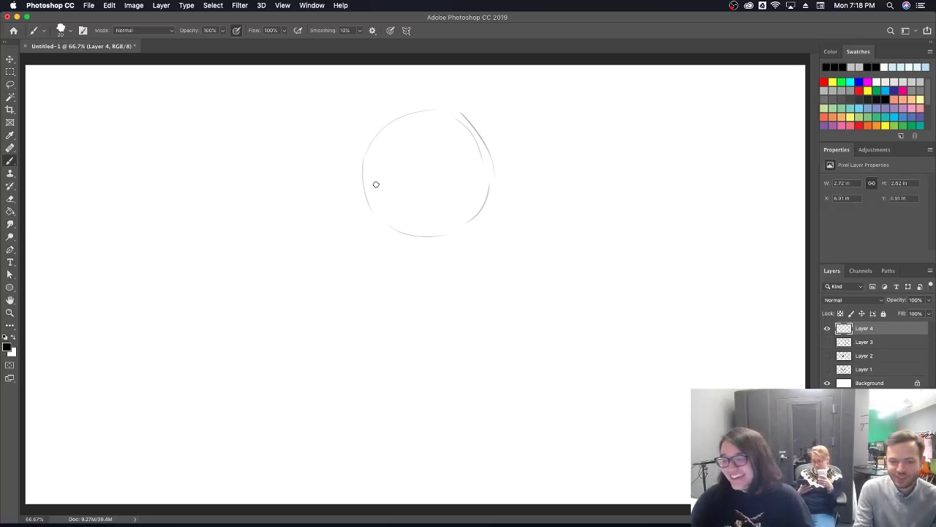
mouse_move(365, 172)
mouse_down()
mouse_move(304, 197)
mouse_move(297, 230)
mouse_move(305, 244)
mouse_move(451, 237)
mouse_up()
mouse_move(365, 165)
mouse_down()
mouse_move(364, 174)
mouse_move(374, 146)
mouse_move(438, 123)
mouse_move(483, 134)
mouse_move(490, 150)
mouse_up()
drag(413, 166, 422, 153)
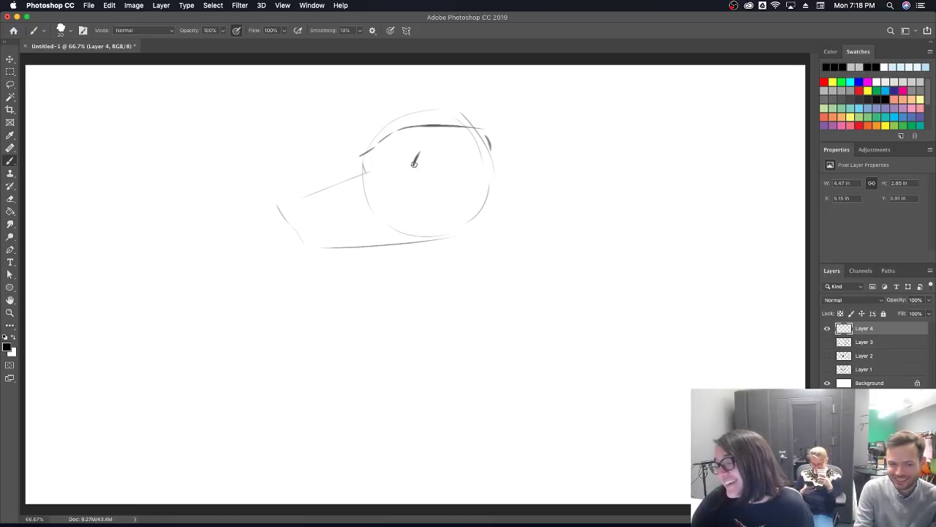
mouse_move(425, 151)
mouse_down()
mouse_move(434, 172)
mouse_move(420, 173)
mouse_move(448, 147)
mouse_move(446, 169)
mouse_up()
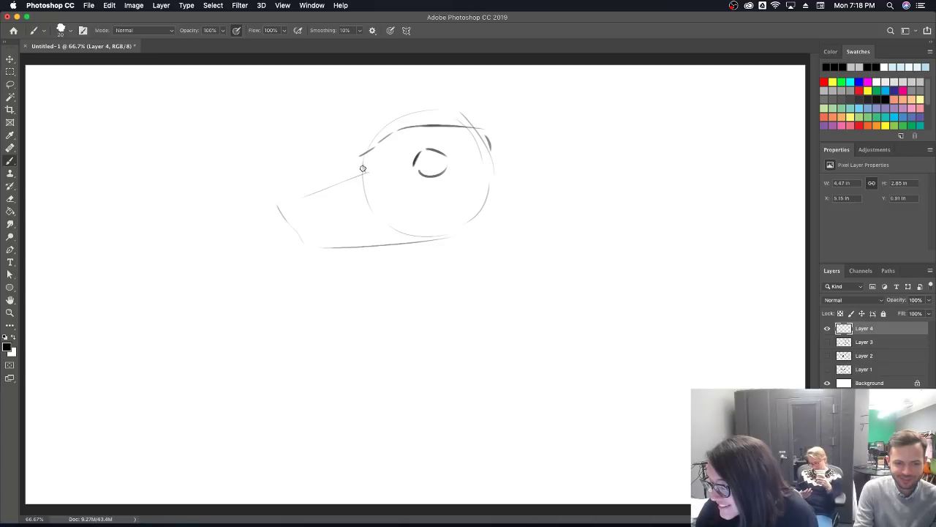
- Ink the crocodile's snout, jaw and back of the head with darker strokes, and erase the leftover guide circle
mouse_move(361, 159)
mouse_down()
mouse_move(291, 218)
mouse_move(320, 251)
mouse_move(471, 231)
mouse_up()
drag(491, 163, 474, 218)
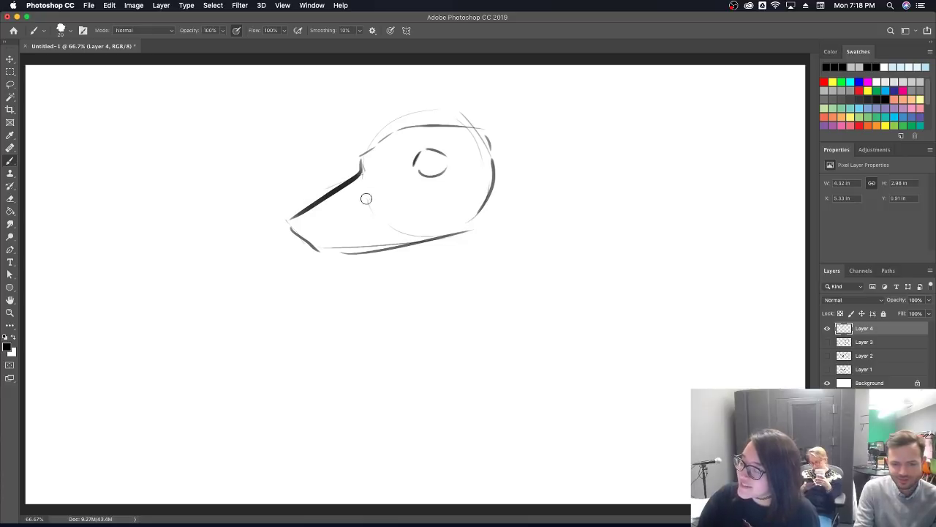
mouse_move(364, 139)
mouse_down()
mouse_move(451, 109)
mouse_move(479, 121)
mouse_move(485, 110)
mouse_up()
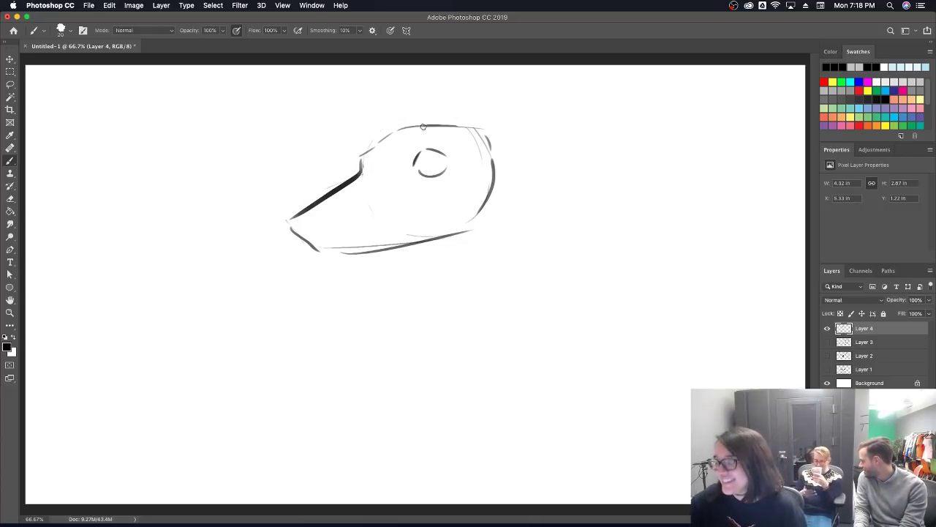
mouse_move(461, 129)
mouse_down()
mouse_move(487, 130)
mouse_move(489, 153)
mouse_up()
- Thicken the upper eyelid and fill in a black pupil, and draw a curved smiling mouth with a small fang
mouse_move(411, 169)
mouse_down()
mouse_move(436, 147)
mouse_move(449, 159)
mouse_up()
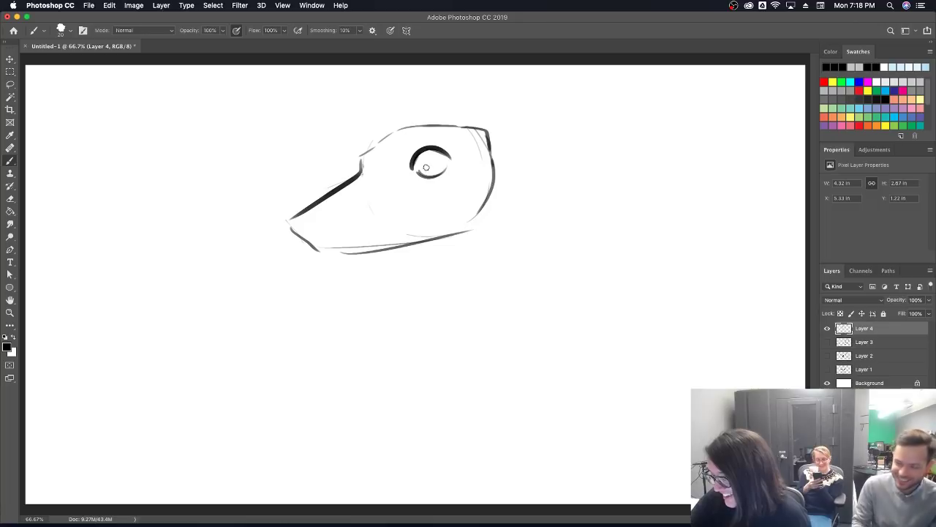
mouse_move(293, 218)
mouse_down()
mouse_move(343, 256)
mouse_move(424, 189)
mouse_move(408, 215)
mouse_up()
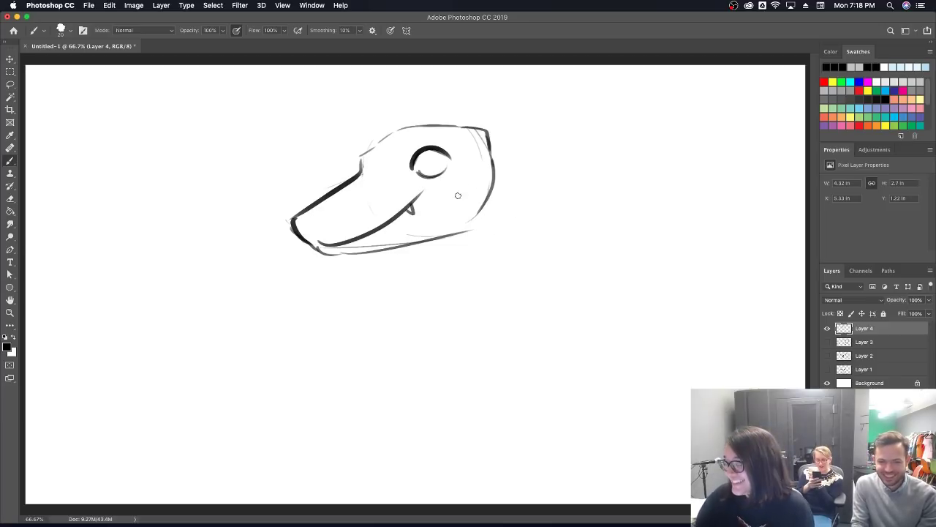
drag(426, 170, 429, 163)
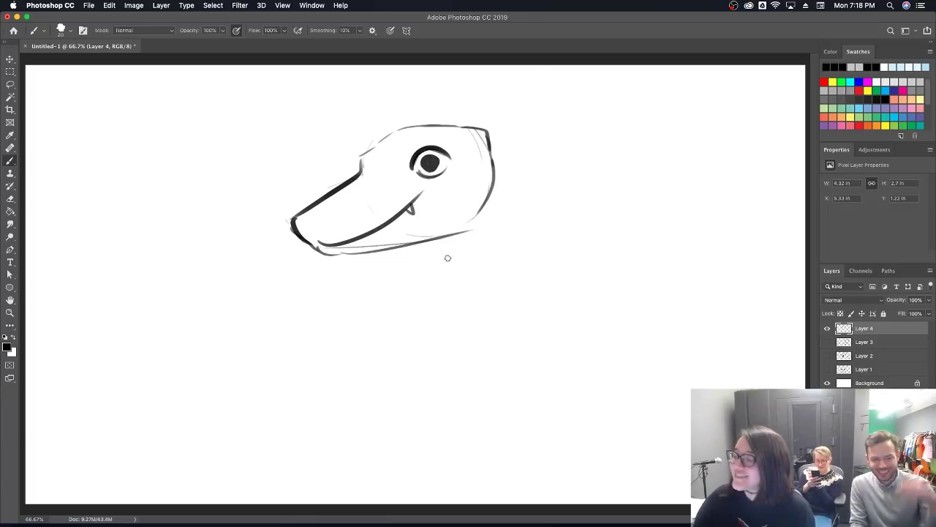
- Lightly sketch the crocodile's neck, curved chest, rounded back and lower belly line beneath the head
drag(407, 248, 430, 268)
drag(485, 213, 518, 233)
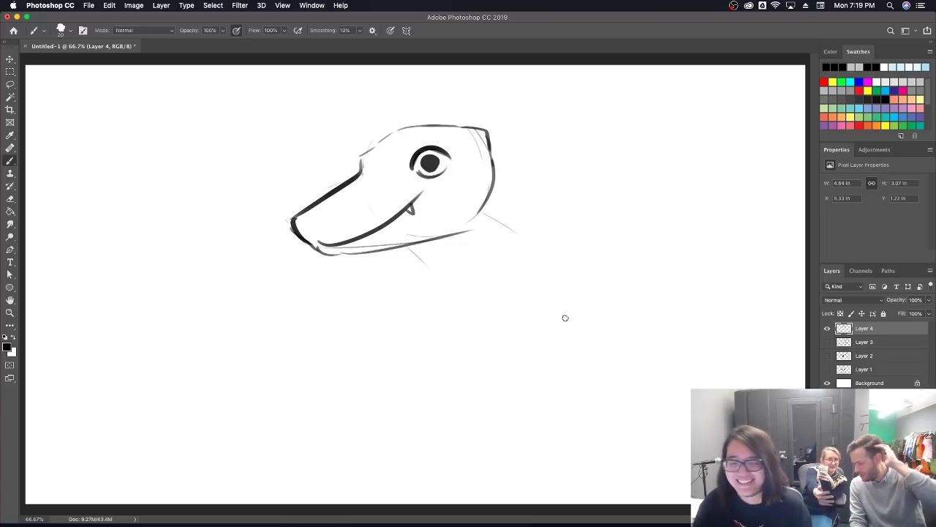
drag(484, 205, 516, 231)
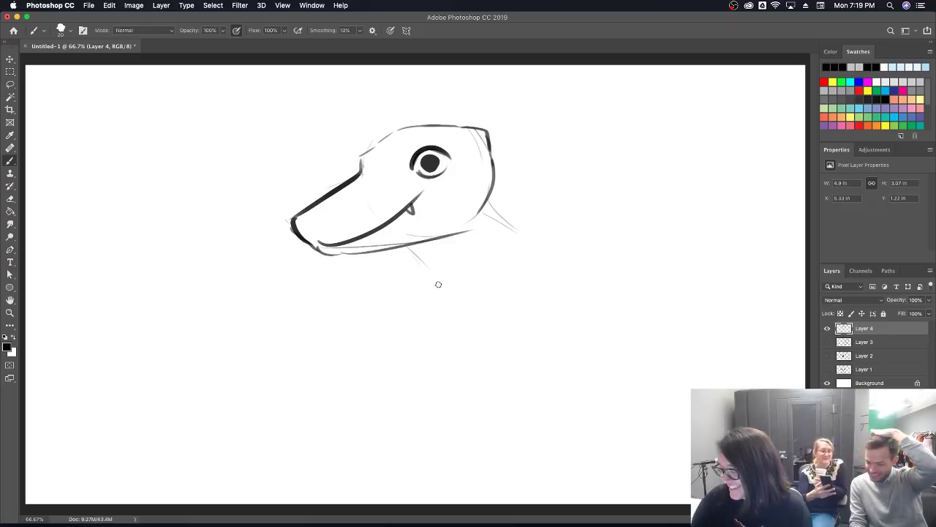
drag(423, 268, 427, 322)
mouse_move(406, 252)
mouse_down()
mouse_move(428, 309)
mouse_move(395, 402)
mouse_move(536, 395)
mouse_up()
mouse_move(492, 207)
mouse_down()
mouse_move(618, 312)
mouse_move(598, 311)
mouse_move(602, 305)
mouse_move(635, 390)
mouse_up()
mouse_move(443, 399)
mouse_down()
mouse_move(527, 384)
mouse_move(588, 401)
mouse_up()
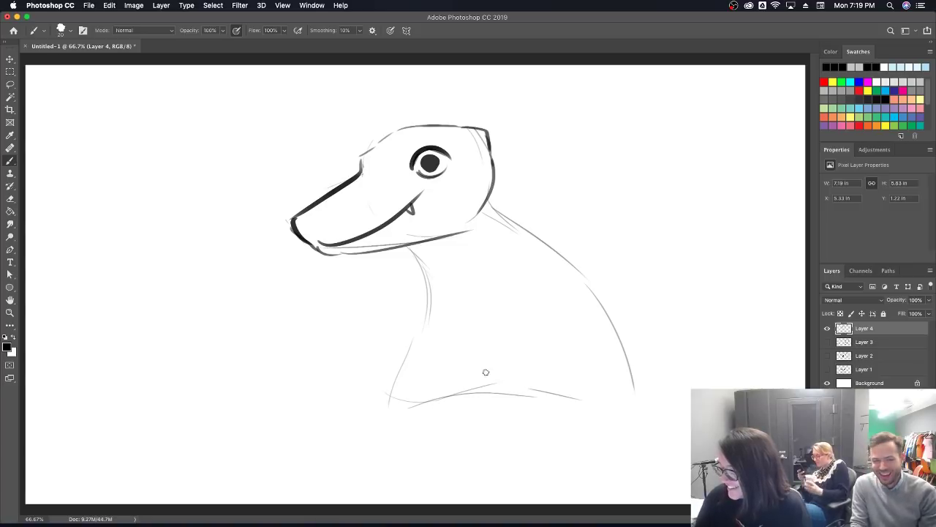
- Rough in two short legs, a front arm bent across the chest and a rear arm raised behind the head
drag(387, 407, 401, 442)
drag(431, 404, 435, 429)
mouse_move(560, 398)
mouse_down()
mouse_move(611, 441)
mouse_move(627, 369)
mouse_up()
mouse_move(407, 248)
mouse_down()
mouse_move(365, 320)
mouse_move(393, 346)
mouse_move(468, 362)
mouse_up()
mouse_move(424, 269)
mouse_down()
mouse_move(430, 332)
mouse_move(427, 311)
mouse_move(473, 328)
mouse_move(480, 352)
mouse_up()
mouse_move(492, 191)
mouse_down()
mouse_move(582, 154)
mouse_move(619, 146)
mouse_move(648, 172)
mouse_up()
mouse_move(530, 220)
mouse_down()
mouse_move(566, 198)
mouse_move(630, 206)
mouse_move(642, 190)
mouse_move(633, 211)
mouse_up()
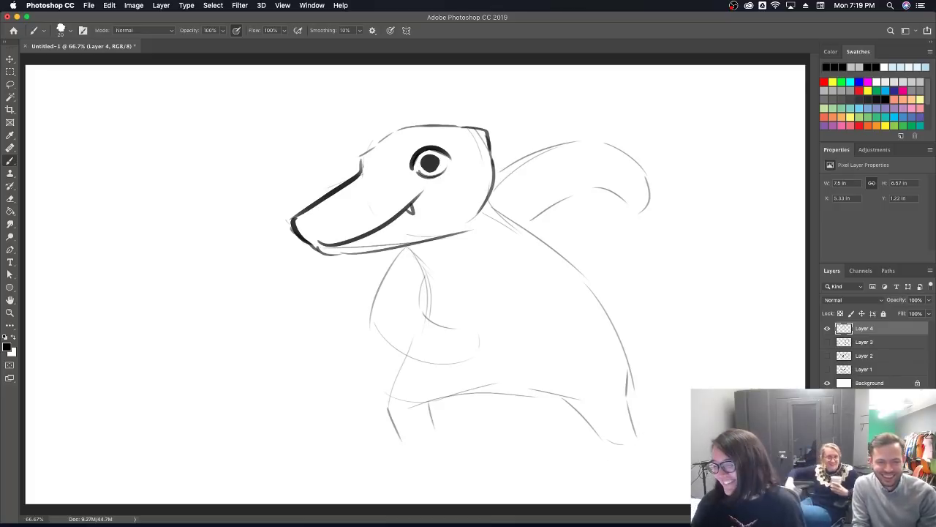
mouse_move(510, 176)
mouse_down()
mouse_move(591, 151)
mouse_move(572, 149)
mouse_move(647, 198)
mouse_up()
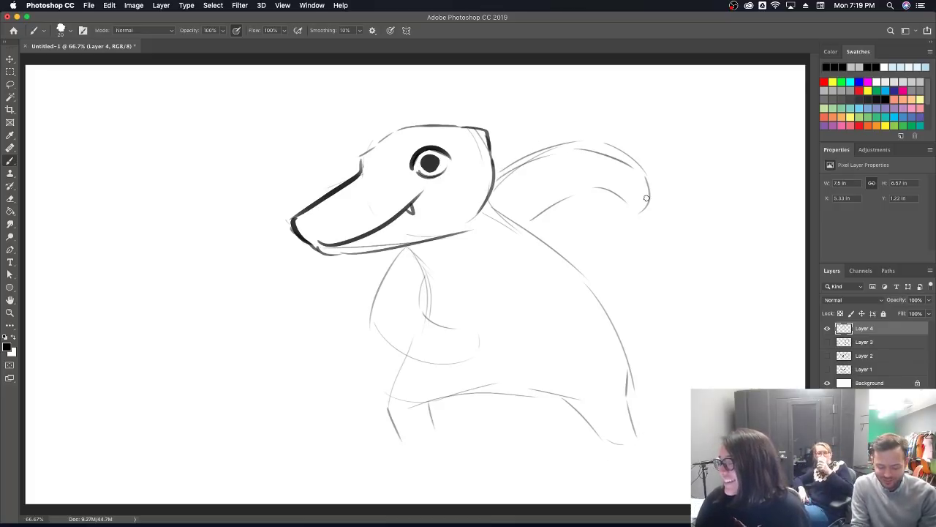
drag(578, 186, 625, 201)
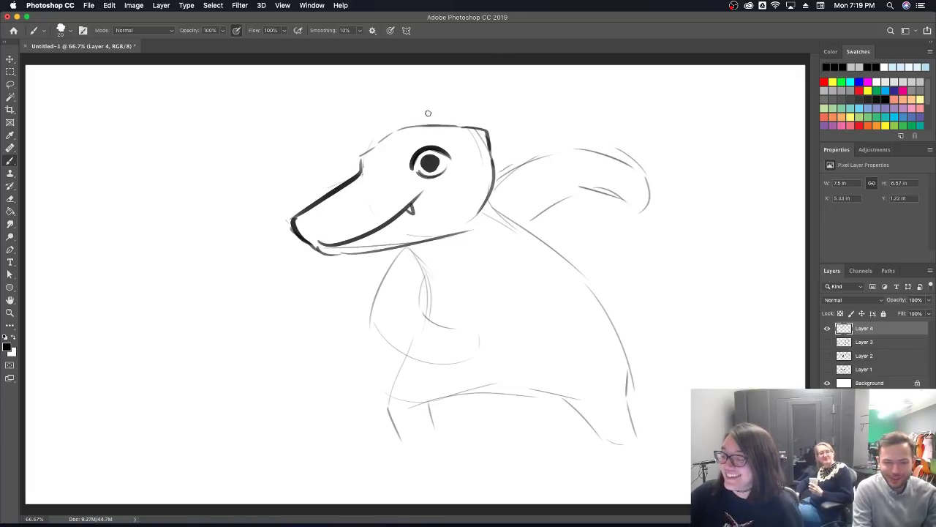
- Add two nostrils and a mouth-corner tick to the face, and redraw the back of the head with a thick, wider curve
drag(307, 224, 339, 211)
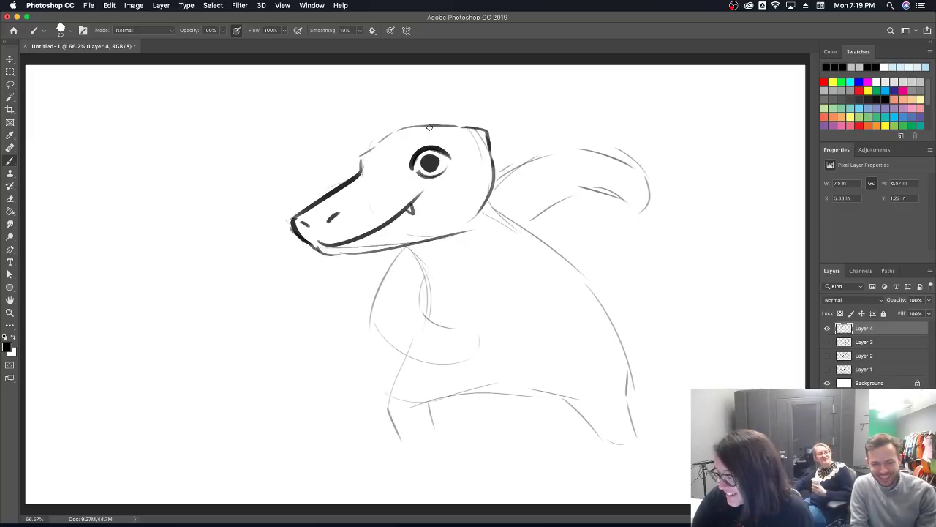
drag(398, 157, 417, 139)
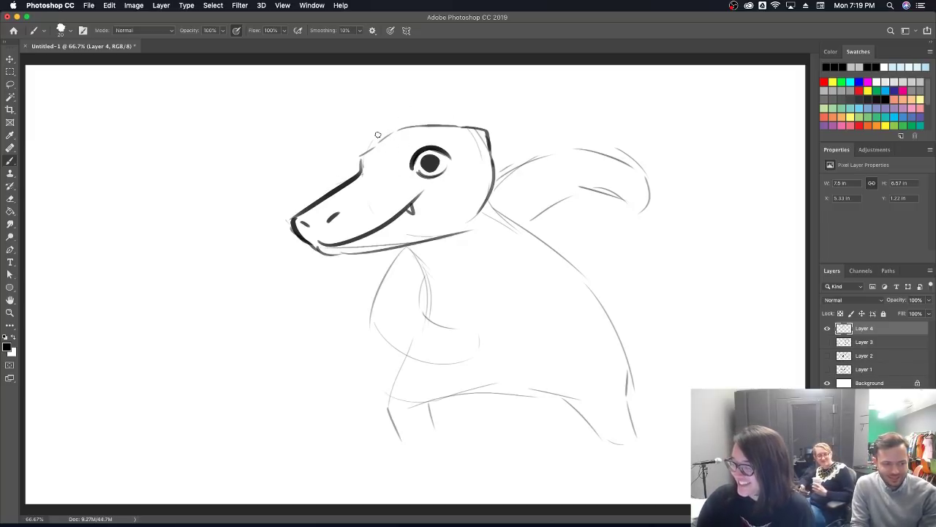
right_click(442, 176)
key(Escape)
drag(420, 186, 423, 193)
mouse_move(490, 140)
mouse_down()
mouse_move(503, 175)
mouse_move(494, 206)
mouse_up()
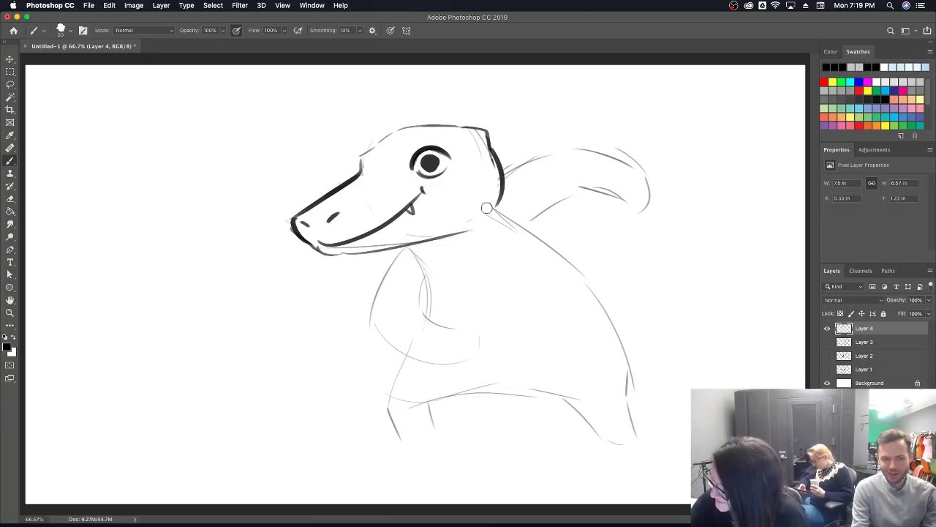
- Ink the bent front arm with thick strokes, finishing it with a small clenched hand and thumb on the belly
mouse_move(401, 246)
mouse_down()
mouse_move(373, 326)
mouse_move(403, 351)
mouse_up()
mouse_move(422, 310)
mouse_down()
mouse_move(420, 282)
mouse_move(466, 331)
mouse_up()
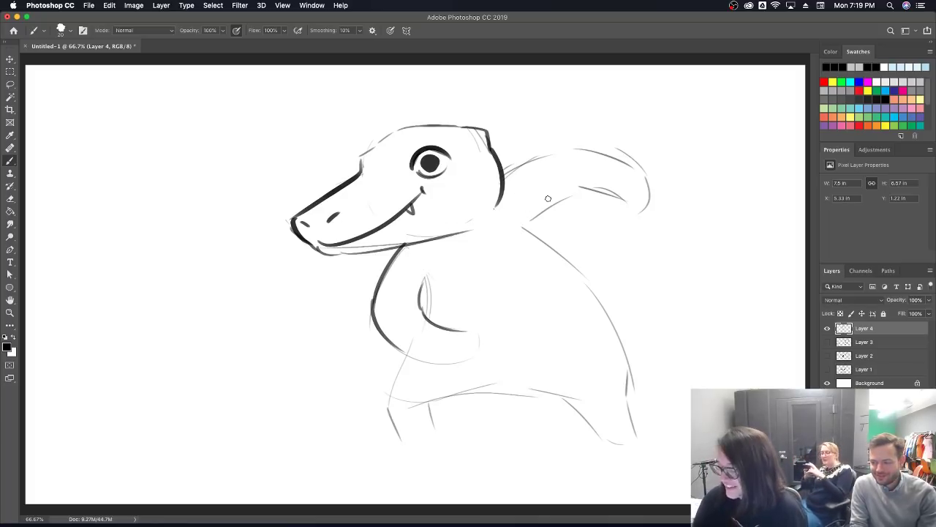
drag(404, 353, 443, 361)
mouse_move(462, 328)
mouse_down()
mouse_move(476, 344)
mouse_move(449, 360)
mouse_up()
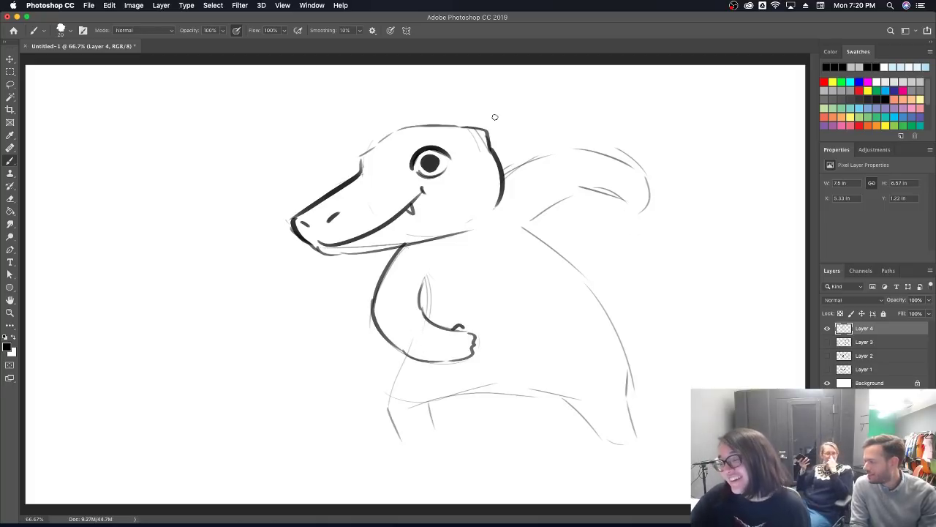
- Draw a brimmed hat with a buckled band on the crocodile's head, and a bow tie under the jaw
drag(382, 116, 502, 133)
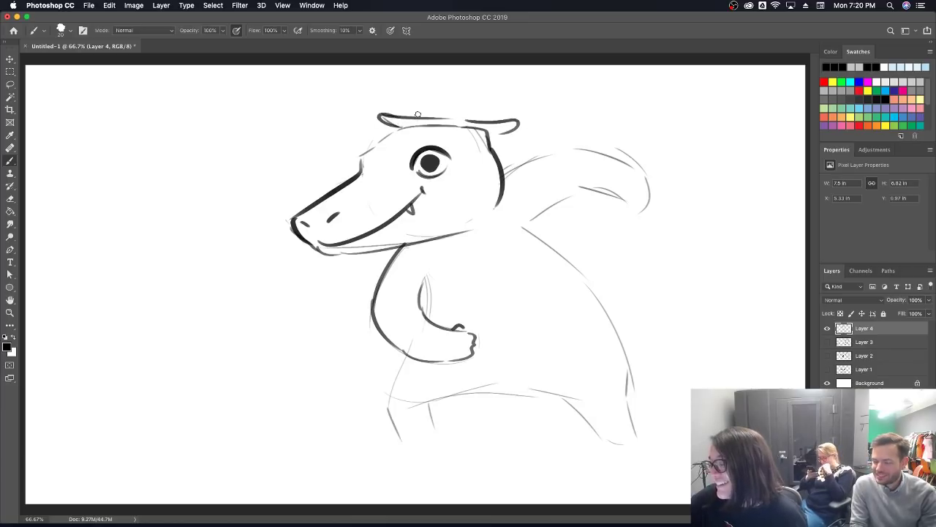
mouse_move(420, 117)
mouse_down()
mouse_move(431, 80)
mouse_move(431, 90)
mouse_move(480, 105)
mouse_move(444, 116)
mouse_move(444, 107)
mouse_move(468, 112)
mouse_move(423, 106)
mouse_move(442, 94)
mouse_move(480, 124)
mouse_move(490, 101)
mouse_move(426, 96)
mouse_up()
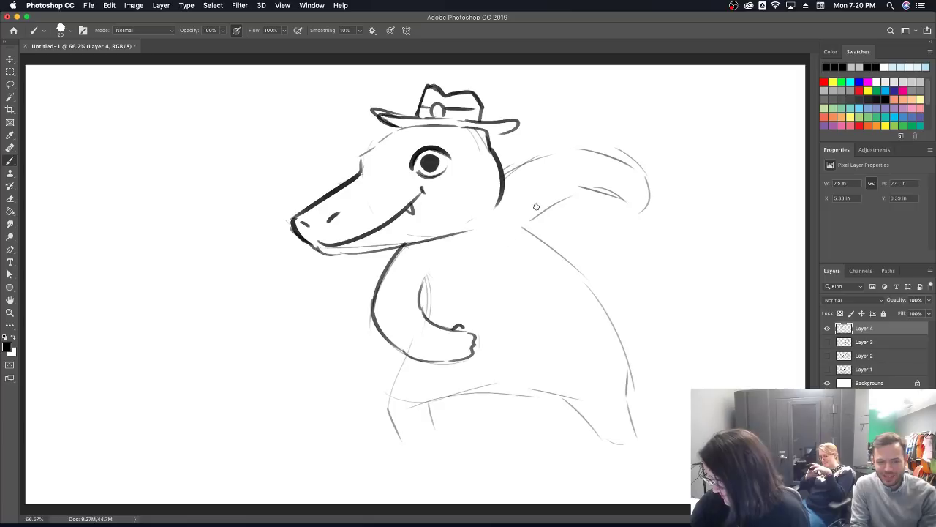
mouse_move(437, 246)
mouse_down()
mouse_move(455, 246)
mouse_move(448, 240)
mouse_move(443, 253)
mouse_move(459, 236)
mouse_move(468, 252)
mouse_move(455, 239)
mouse_move(443, 249)
mouse_move(454, 246)
mouse_move(449, 235)
mouse_up()
- Ink the raised rear arm with a drooping, knuckled hand, and clean up the stray sketch lines around the hand
mouse_move(505, 174)
mouse_down()
mouse_move(553, 153)
mouse_move(618, 161)
mouse_up()
mouse_move(528, 222)
mouse_down()
mouse_move(580, 186)
mouse_move(622, 187)
mouse_move(626, 208)
mouse_move(646, 188)
mouse_up()
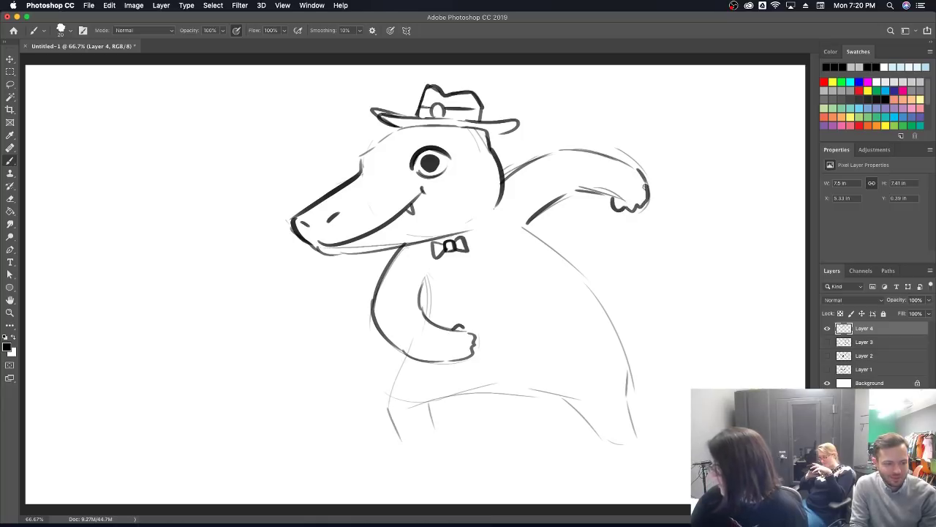
key(bracketright)
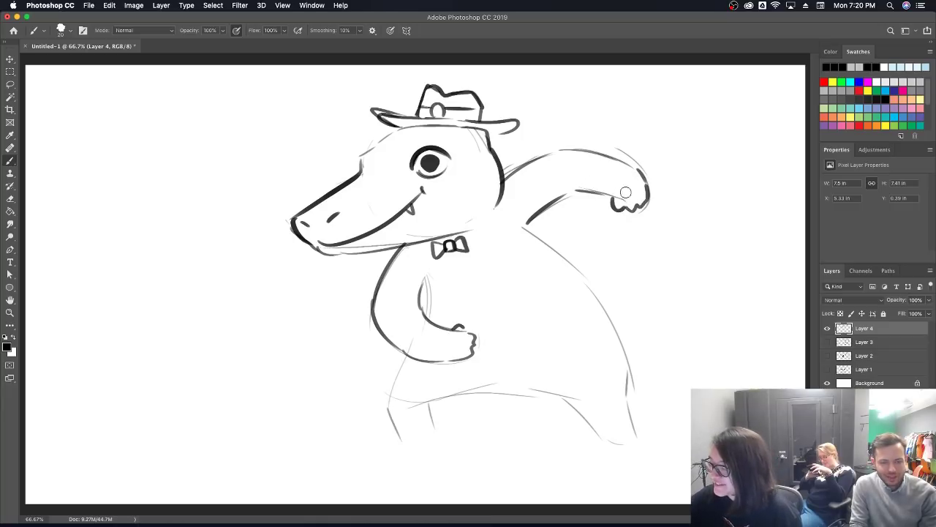
key(bracketleft)
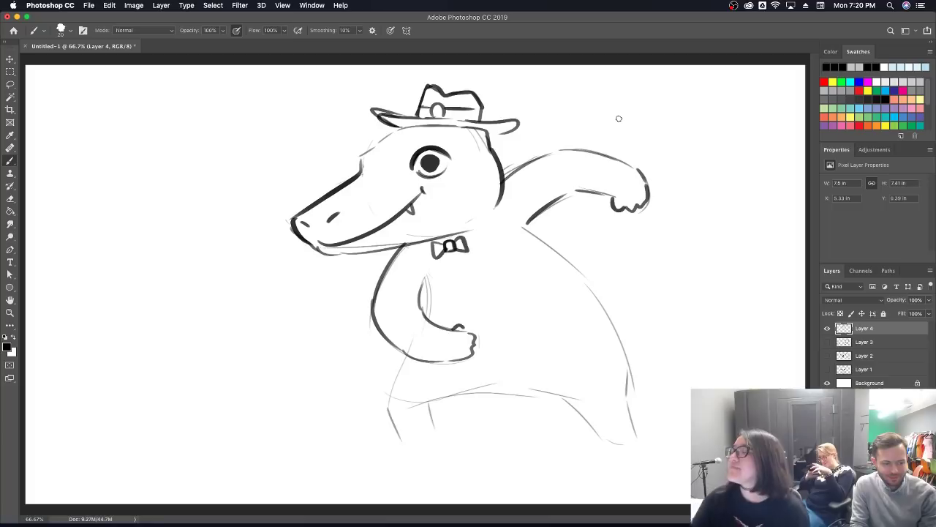
- Add two short strokes beside the bent elbow, and ink the crocodile's chest, back, belly line and upper legs
drag(340, 289, 374, 308)
drag(351, 311, 375, 316)
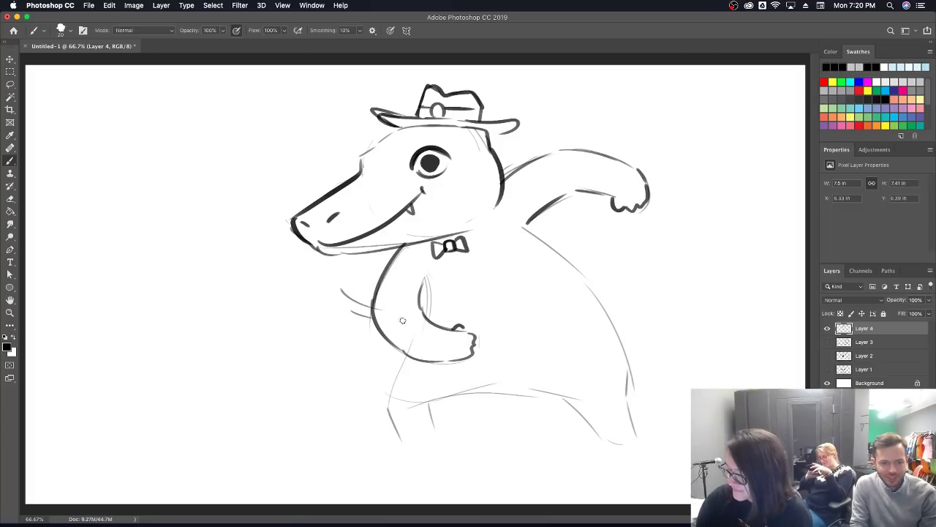
mouse_move(426, 278)
mouse_down()
mouse_move(435, 320)
mouse_move(437, 282)
mouse_up()
mouse_move(408, 355)
mouse_down()
mouse_move(385, 400)
mouse_move(425, 437)
mouse_move(434, 399)
mouse_move(522, 384)
mouse_move(503, 390)
mouse_move(549, 388)
mouse_move(598, 436)
mouse_up()
mouse_move(524, 230)
mouse_down()
mouse_move(542, 239)
mouse_move(621, 353)
mouse_up()
mouse_move(604, 311)
mouse_down()
mouse_move(621, 355)
mouse_move(620, 419)
mouse_up()
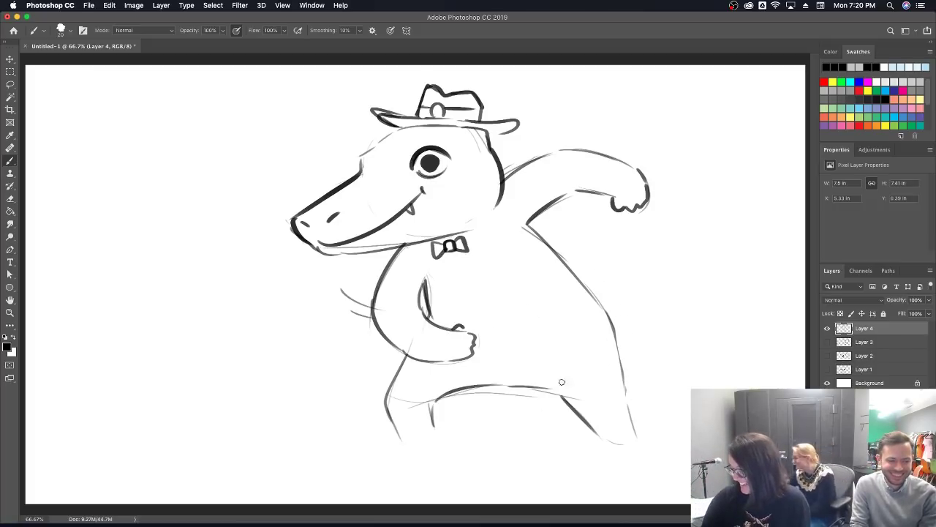
- Draw a thick curved tail sweeping up from the lower back to a pointed tip, with a darker underside
mouse_move(612, 317)
mouse_down()
mouse_move(701, 239)
mouse_move(698, 350)
mouse_up()
mouse_move(628, 383)
mouse_down()
mouse_move(682, 355)
mouse_move(705, 329)
mouse_move(648, 373)
mouse_move(708, 327)
mouse_up()
drag(623, 385, 644, 376)
drag(641, 314, 615, 318)
- Ink the front leg's shin and heel, and finish it with a flat foot and separate toes
mouse_move(388, 399)
mouse_down()
mouse_move(406, 452)
mouse_move(374, 454)
mouse_move(364, 461)
mouse_move(380, 471)
mouse_move(365, 466)
mouse_move(400, 444)
mouse_move(363, 470)
mouse_move(430, 463)
mouse_move(414, 463)
mouse_move(441, 449)
mouse_move(438, 457)
mouse_move(437, 438)
mouse_move(418, 452)
mouse_move(419, 410)
mouse_move(378, 452)
mouse_move(397, 455)
mouse_move(423, 436)
mouse_move(420, 398)
mouse_move(436, 438)
mouse_up()
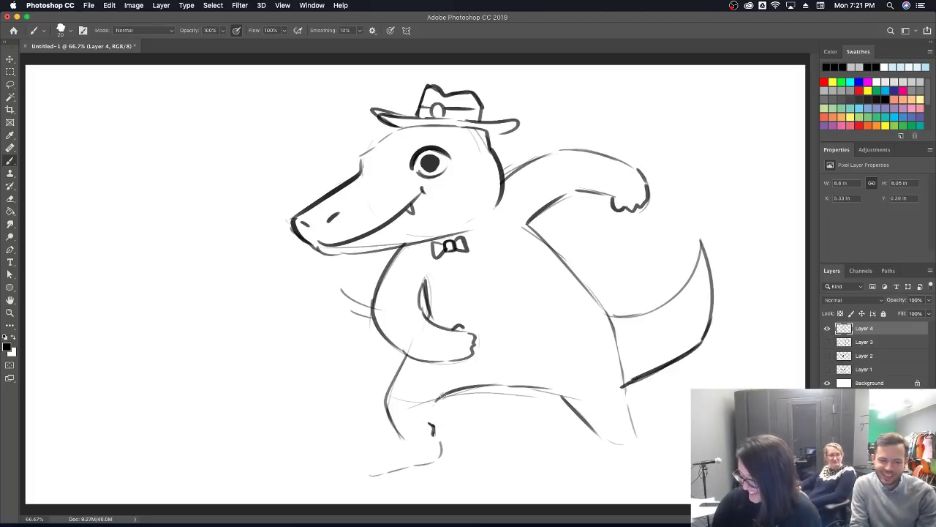
drag(434, 403, 442, 458)
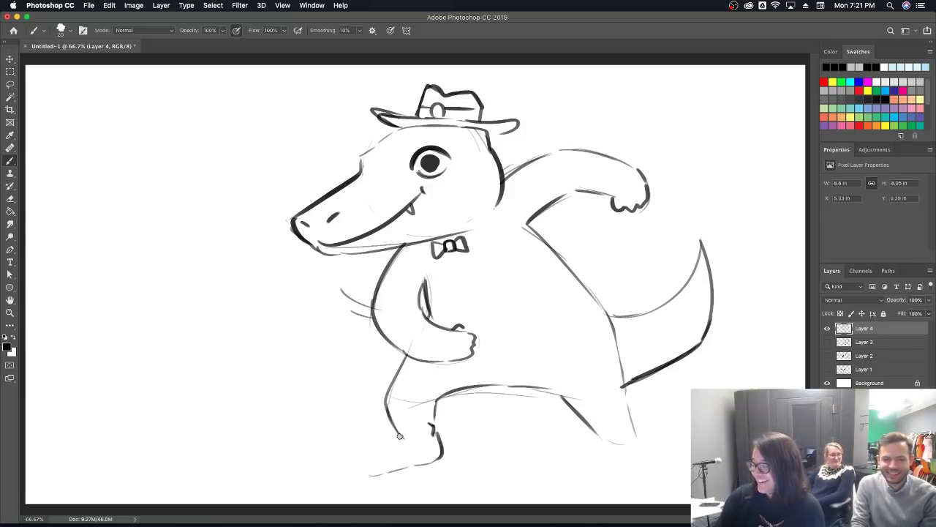
mouse_move(393, 443)
mouse_down()
mouse_move(371, 458)
mouse_move(383, 470)
mouse_move(408, 471)
mouse_move(386, 475)
mouse_move(378, 465)
mouse_move(387, 461)
mouse_up()
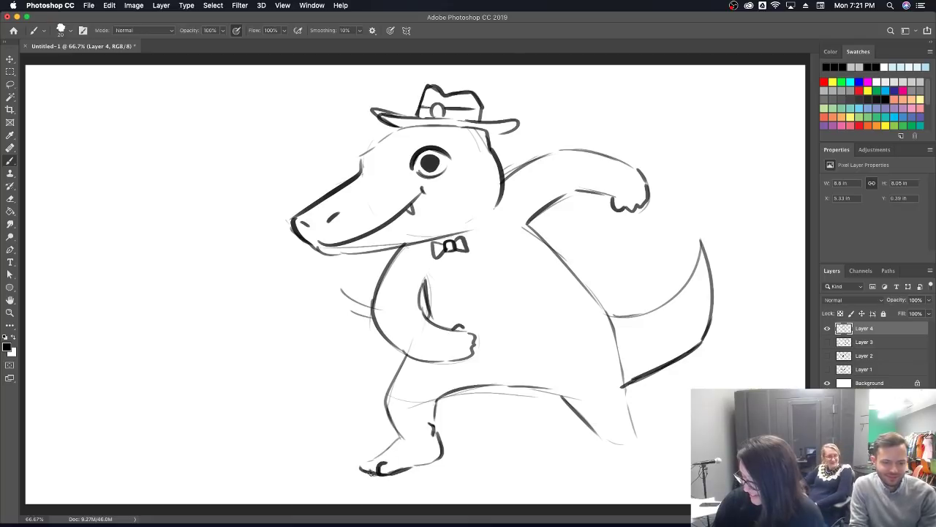
mouse_move(372, 465)
mouse_down()
mouse_move(362, 465)
mouse_move(406, 436)
mouse_up()
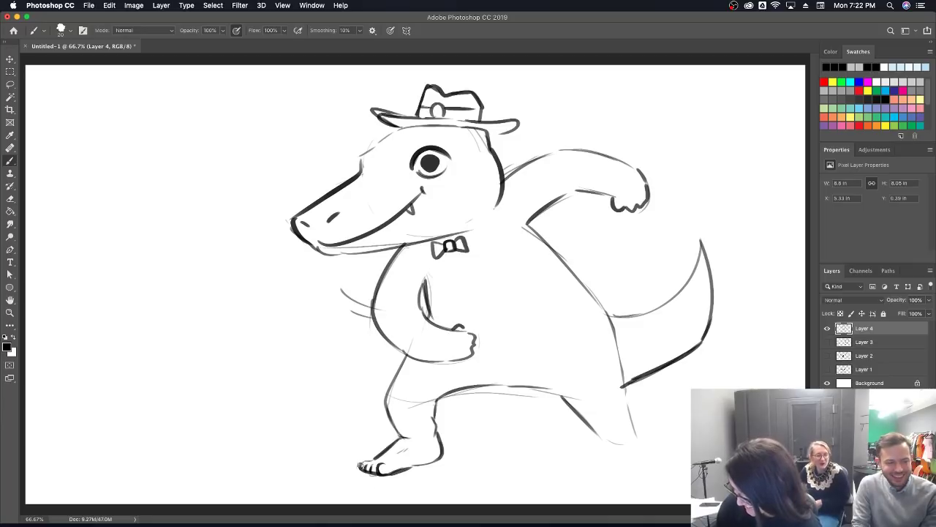
drag(357, 463, 373, 458)
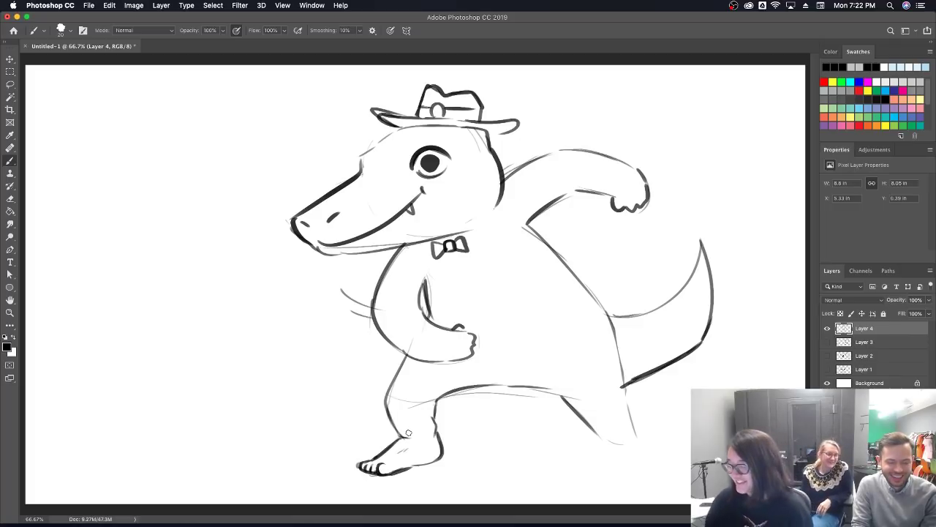
- Sketch and ink the rear leg and its foot with toes, tidying the line where the leg meets the tail
drag(603, 438, 619, 464)
drag(634, 431, 683, 465)
drag(625, 468, 667, 474)
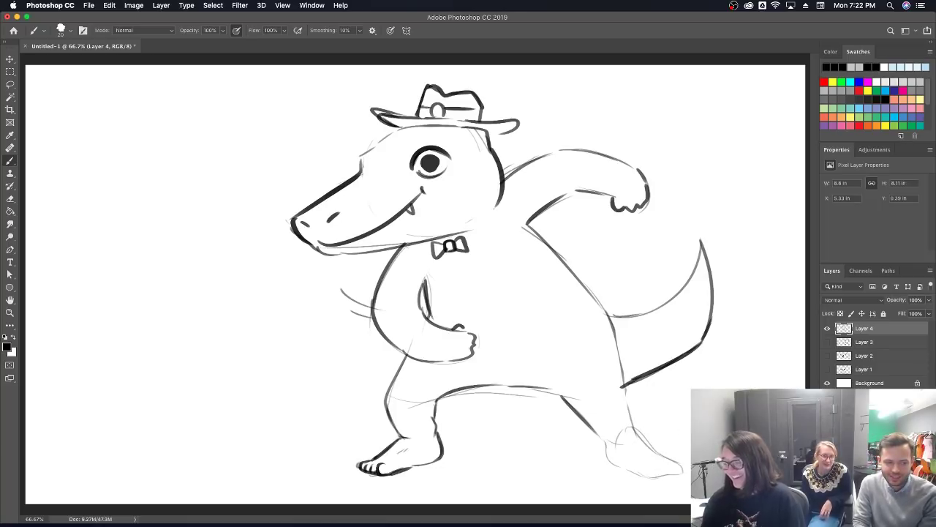
mouse_move(618, 380)
mouse_down()
mouse_move(634, 422)
mouse_move(628, 384)
mouse_up()
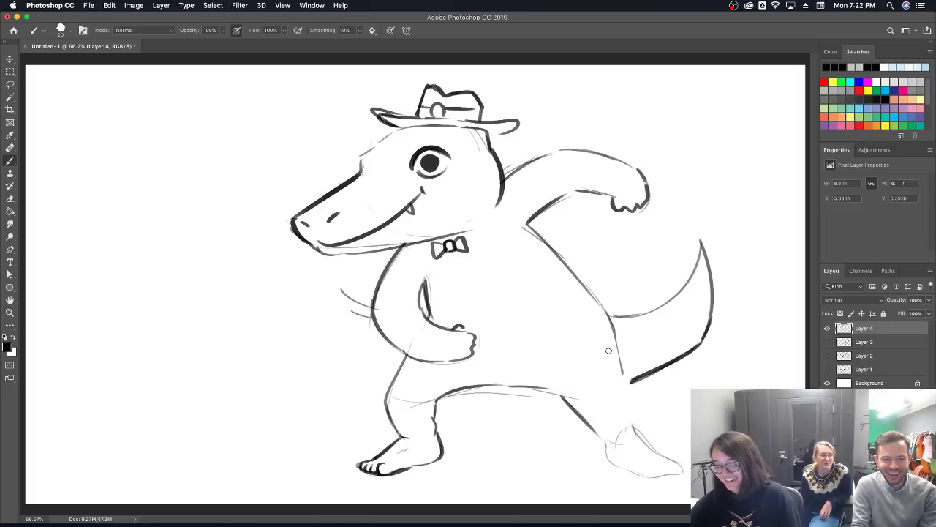
drag(630, 428, 612, 330)
drag(630, 382, 629, 384)
mouse_move(604, 446)
mouse_down()
mouse_move(598, 436)
mouse_move(618, 465)
mouse_move(649, 478)
mouse_up()
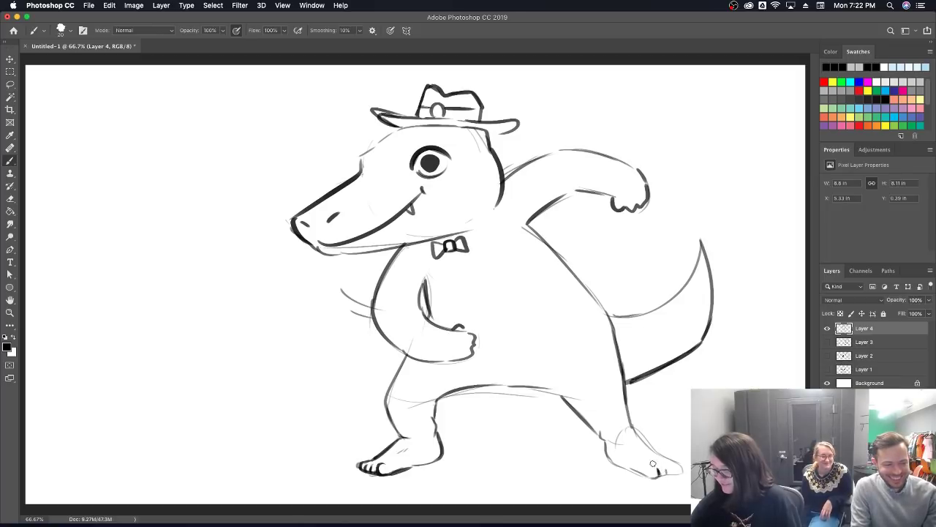
mouse_move(630, 427)
mouse_down()
mouse_move(677, 463)
mouse_move(674, 472)
mouse_up()
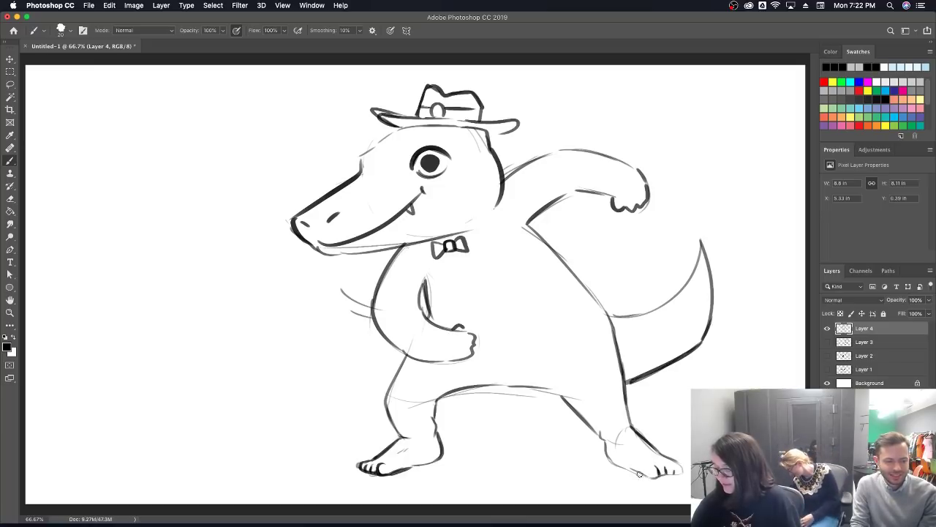
- Finish the rear foot's toes and top edge, and clean up the belly line between the legs
drag(627, 469, 652, 478)
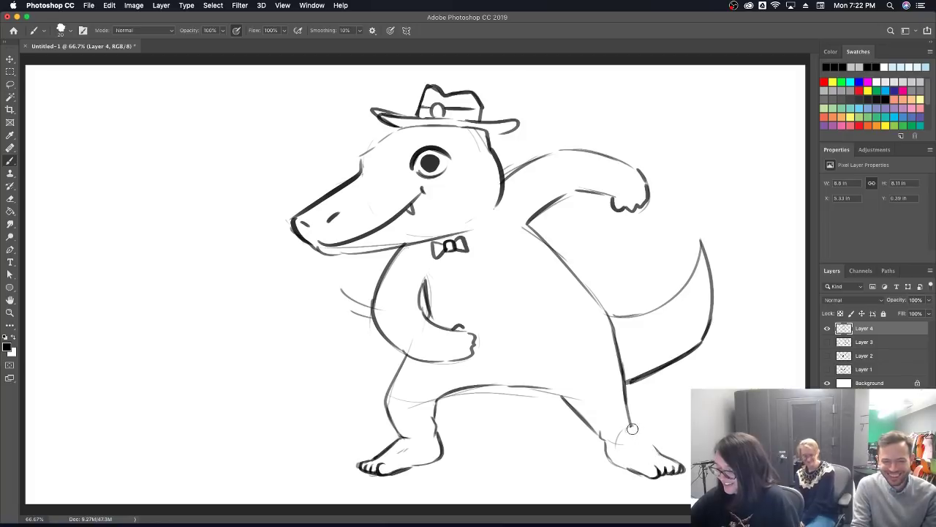
drag(626, 423, 662, 454)
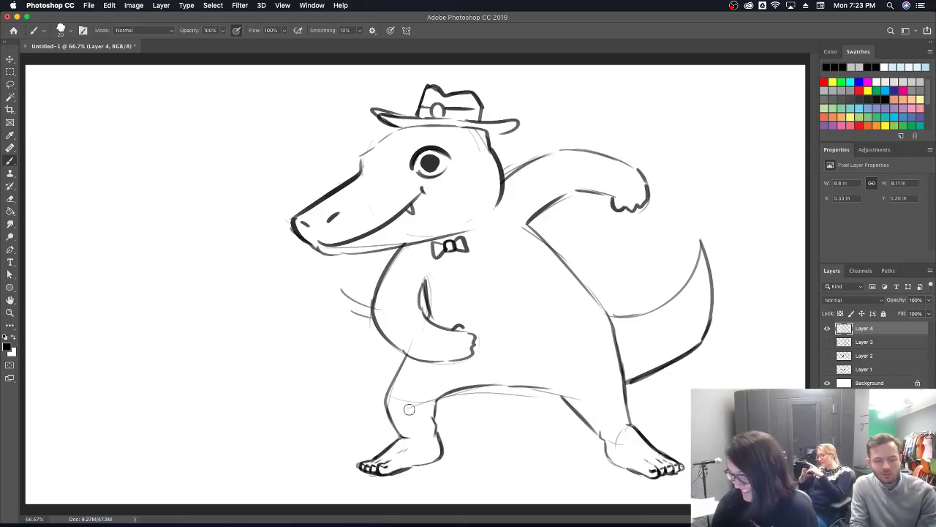
key(super+z)
key(bracketleft)
mouse_move(437, 400)
mouse_down()
mouse_move(493, 386)
mouse_move(578, 393)
mouse_up()
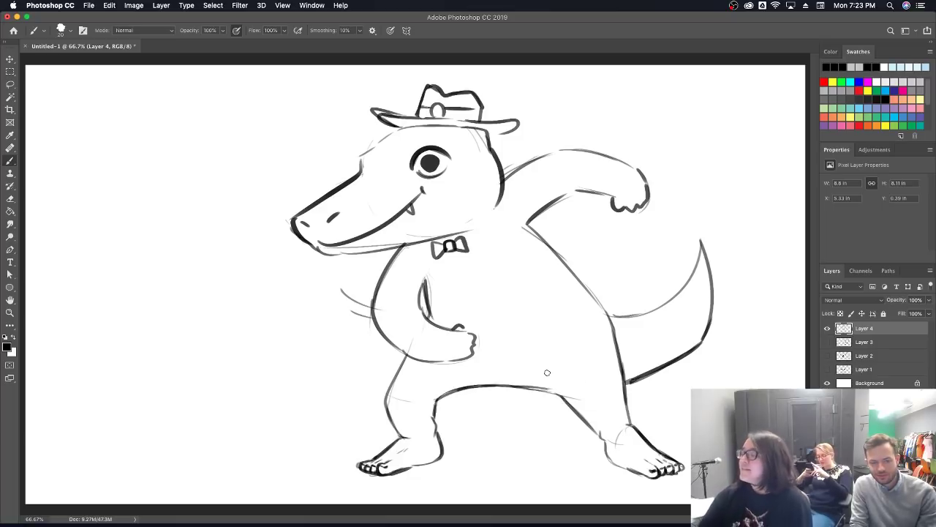
- Add a row of small spikes along the upper edge of the crocodile's tail
drag(607, 313, 651, 306)
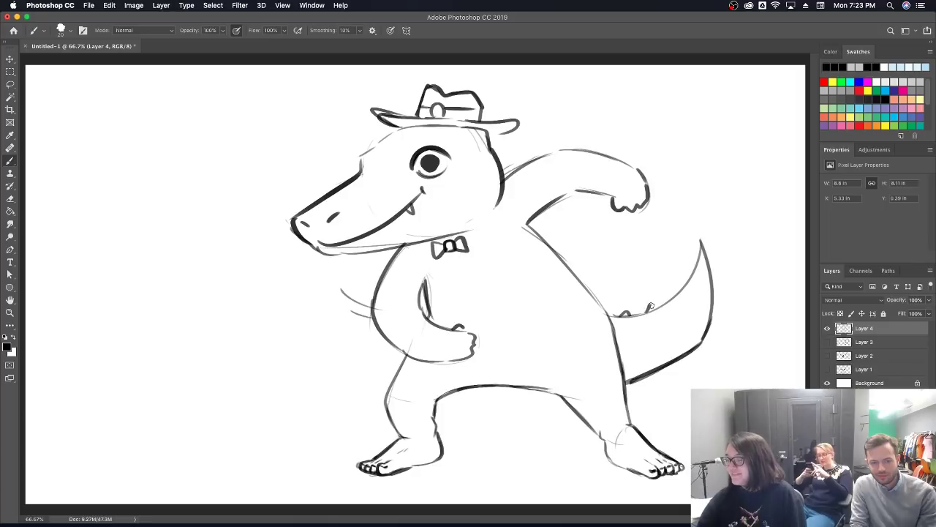
drag(687, 274, 692, 269)
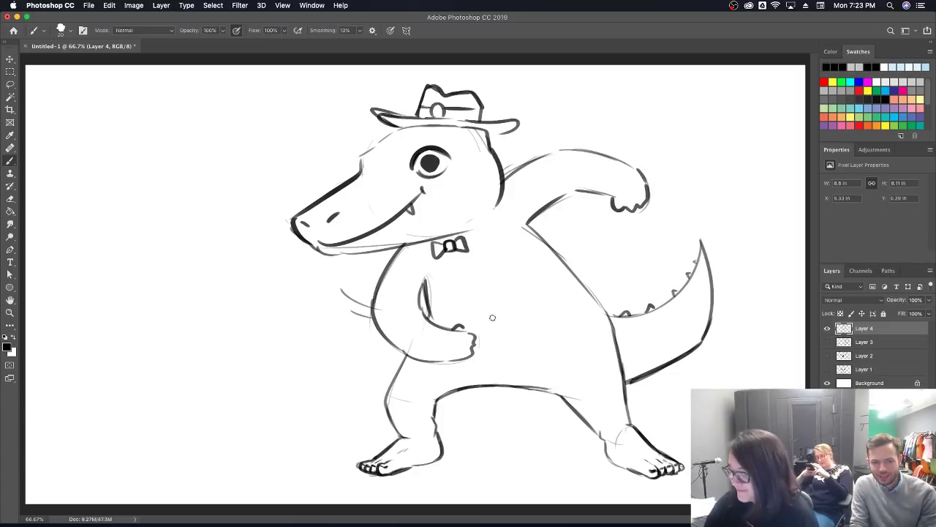
- Darken the outline of the front thigh and redraw the belly line between the legs slightly lower and flatter
mouse_move(383, 399)
mouse_down()
mouse_move(406, 353)
mouse_move(386, 395)
mouse_up()
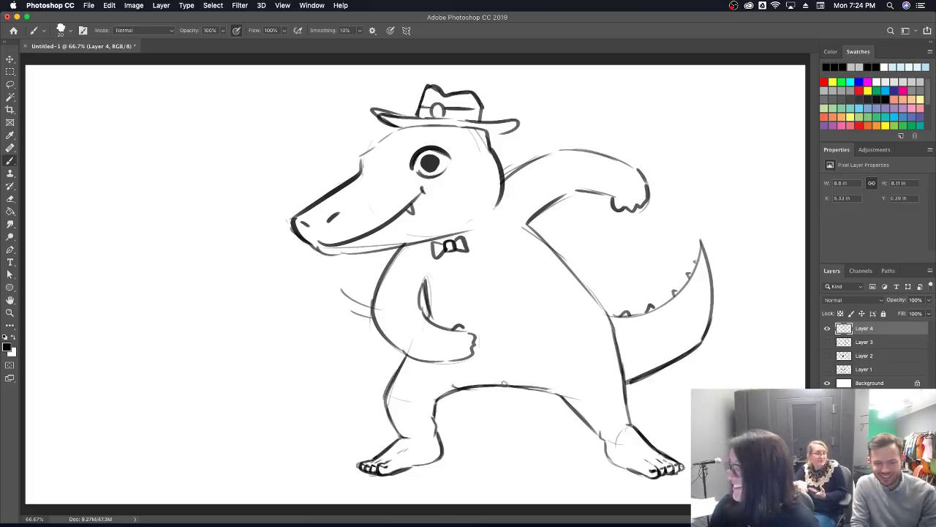
key(super+z)
key(super+z)
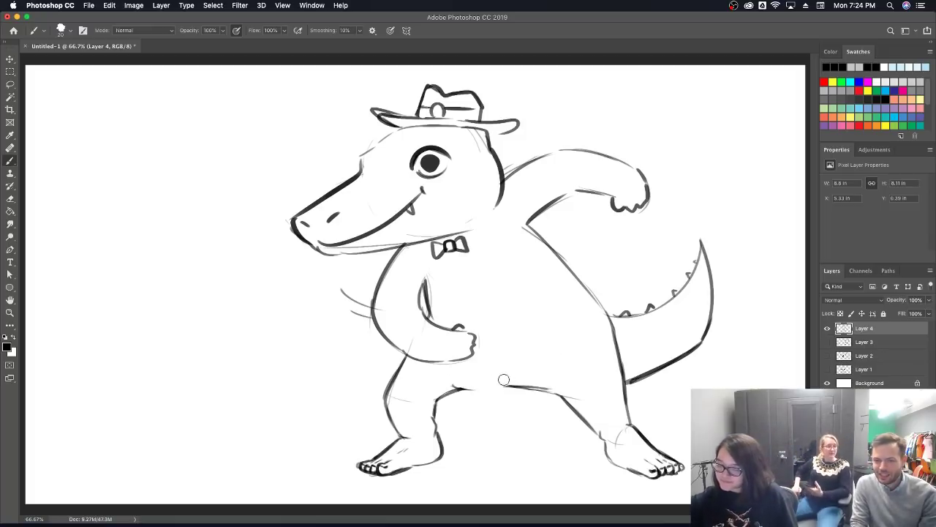
drag(453, 383, 558, 393)
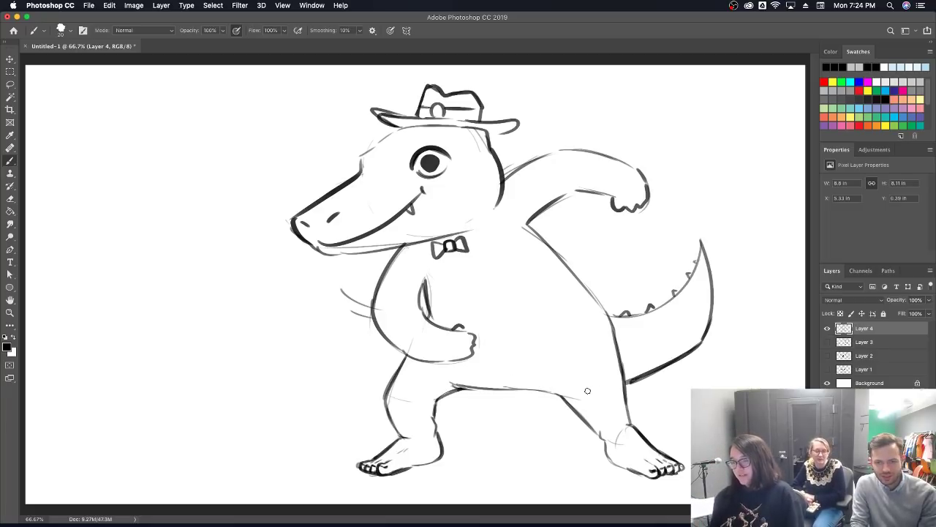
- Ink the forehead and hatch the hat's crown, and outline a curved belly panel with horizontal plate lines
mouse_move(363, 151)
mouse_down()
mouse_move(434, 97)
mouse_move(462, 98)
mouse_move(473, 109)
mouse_up()
drag(443, 321, 437, 282)
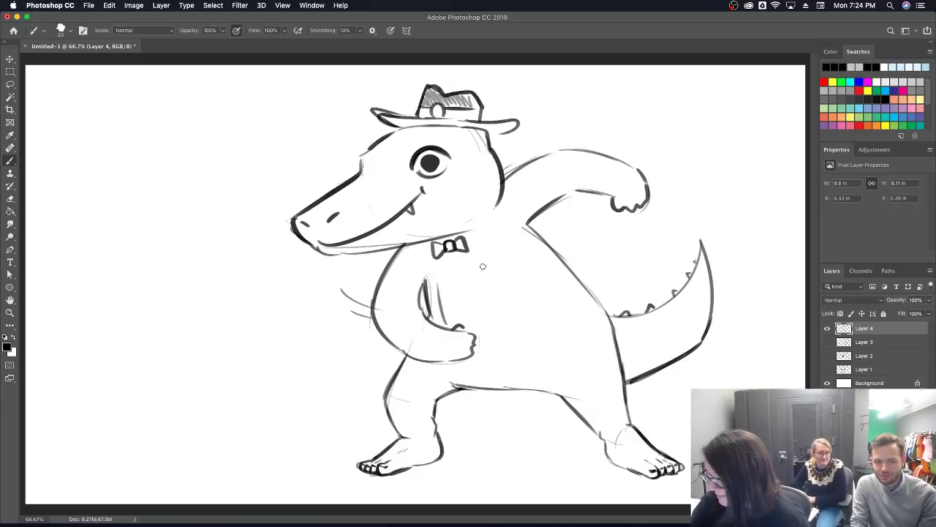
drag(486, 250, 550, 370)
drag(439, 290, 509, 288)
drag(466, 322, 512, 318)
drag(487, 360, 525, 357)
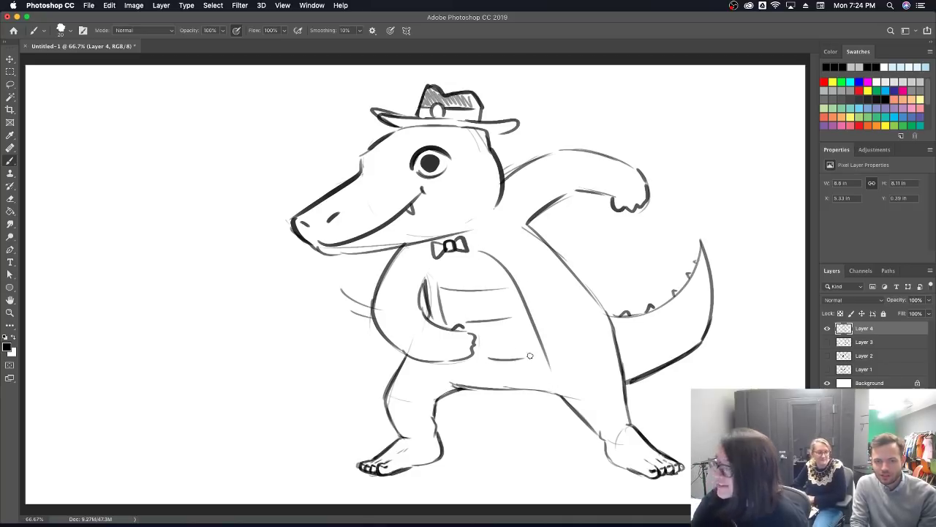
drag(489, 391, 512, 390)
- Add a short eyebrow above the eye and shade the hat's brim with hatching
drag(412, 139, 440, 139)
mouse_move(391, 120)
mouse_down()
mouse_move(410, 128)
mouse_move(515, 124)
mouse_up()
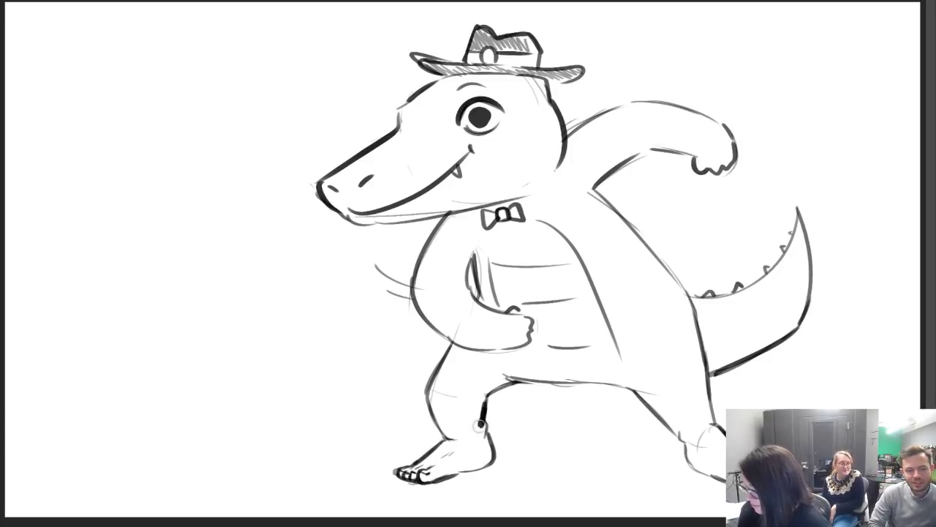
- Erase the back of the front calf, redraw it closer to the shin, and darken the underside of the thigh
drag(483, 403, 485, 430)
key(b)
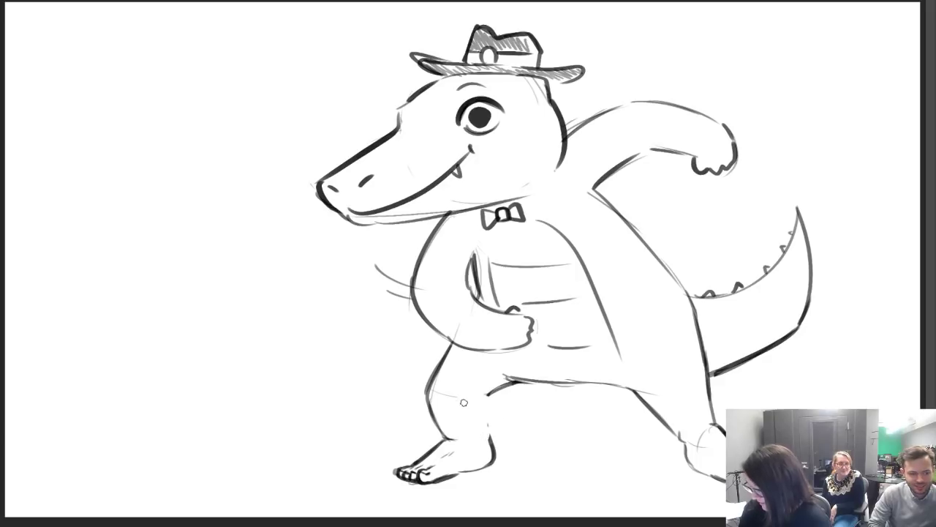
drag(473, 395, 480, 440)
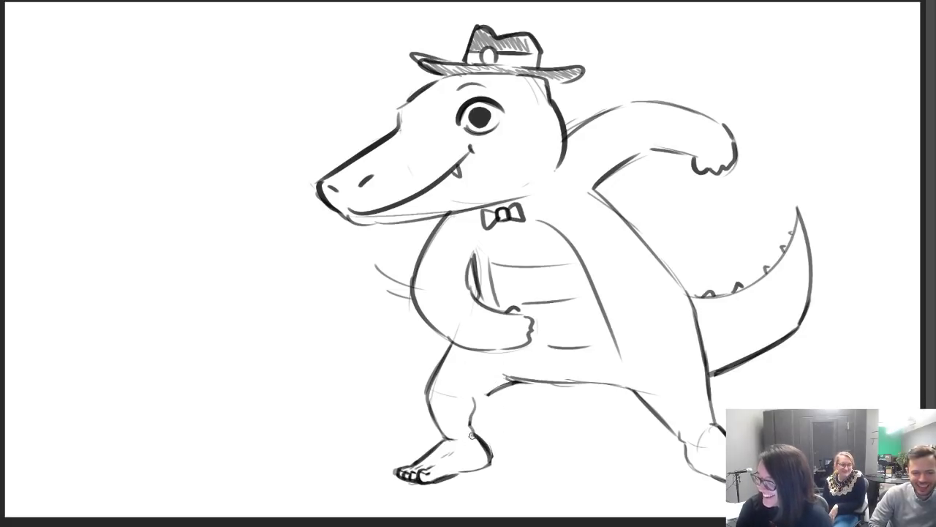
drag(467, 401, 509, 376)
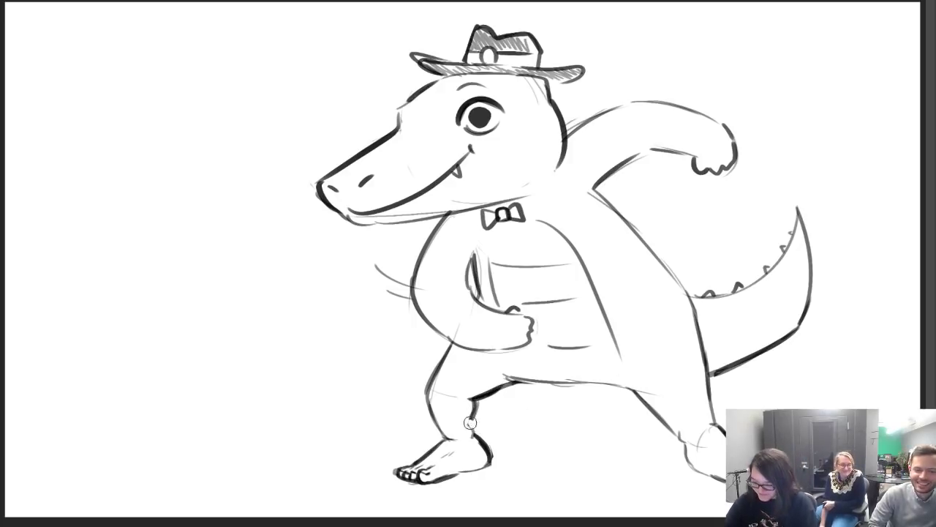
- Select the front foot with the Lasso and move it down to lengthen the lower leg, leaving nothing selected
key(l)
mouse_move(439, 438)
mouse_down()
mouse_move(523, 484)
mouse_move(478, 413)
mouse_up()
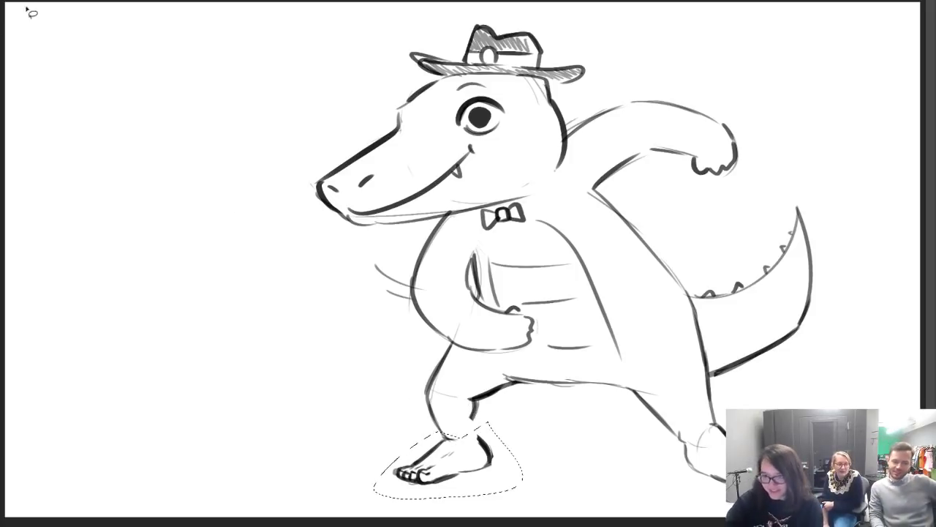
key(ctrl+t)
drag(464, 457, 466, 472)
key(Return)
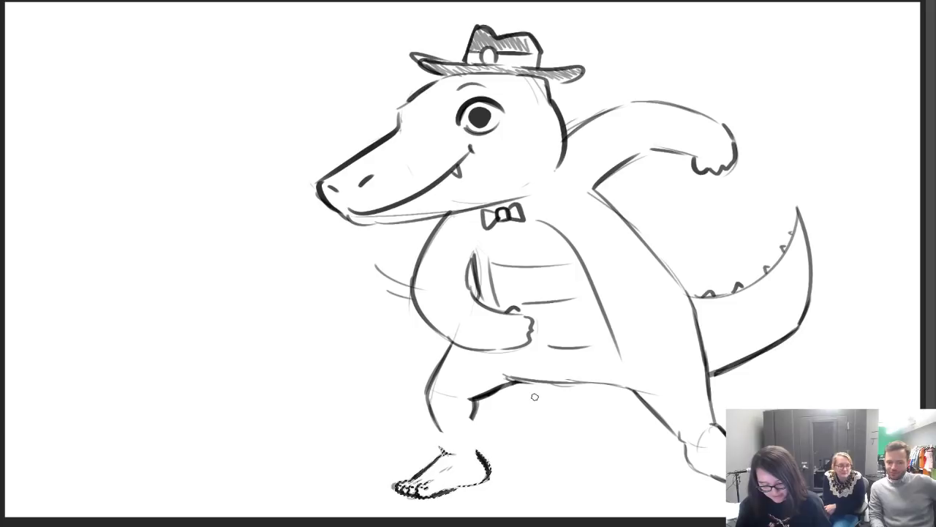
key(ctrl+d)
- Move the whole crocodile drawing left and slightly up on the canvas with Free Transform
key(ctrl+t)
drag(609, 250, 437, 236)
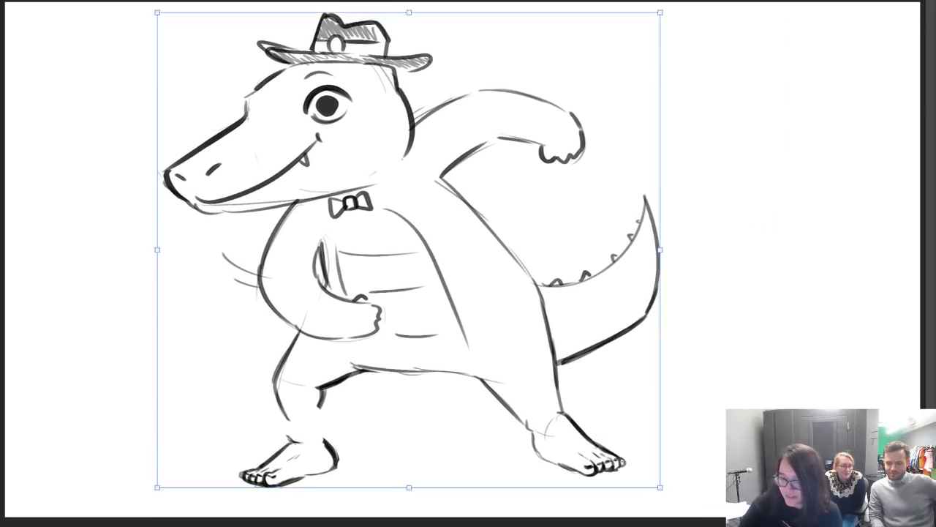
key(Return)
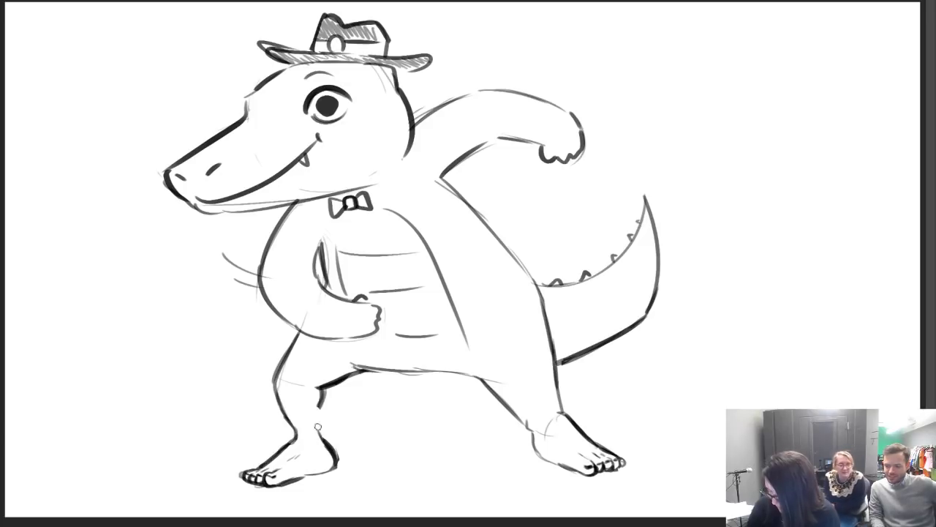
- Reconnect the front calf to the lowered foot and redraw the thigh and knee outline with a fuller bend
drag(315, 417, 330, 376)
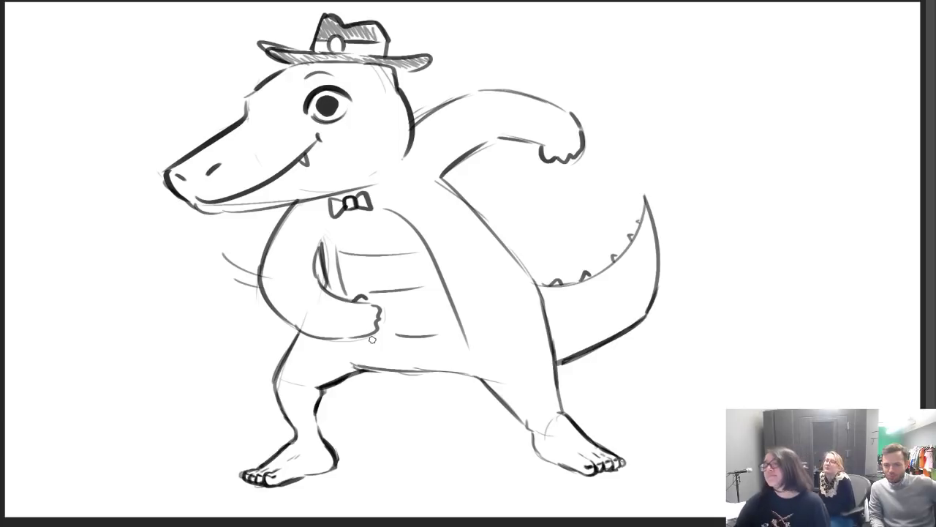
mouse_move(295, 333)
mouse_down()
mouse_move(271, 369)
mouse_move(277, 407)
mouse_up()
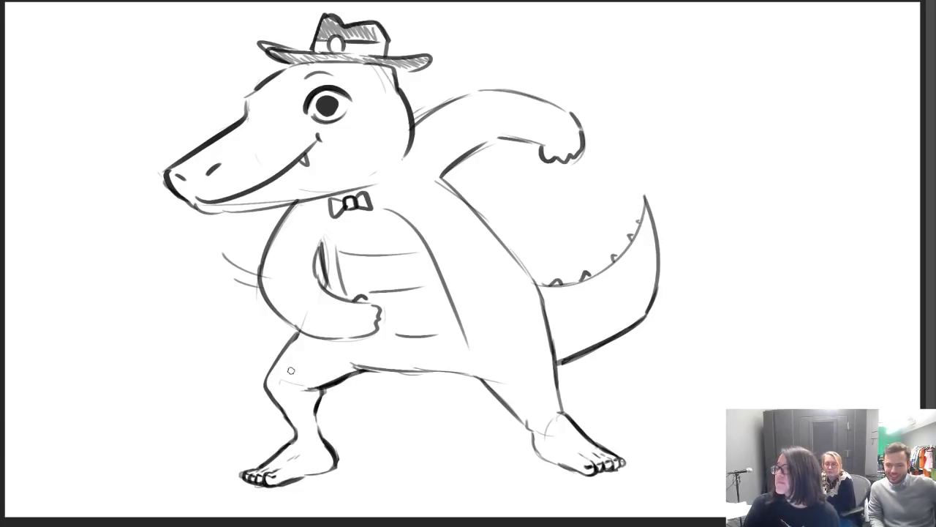
- Erase the rear leg's inner outline, then select the rear foot and move it down to lengthen the leg
drag(523, 420, 508, 397)
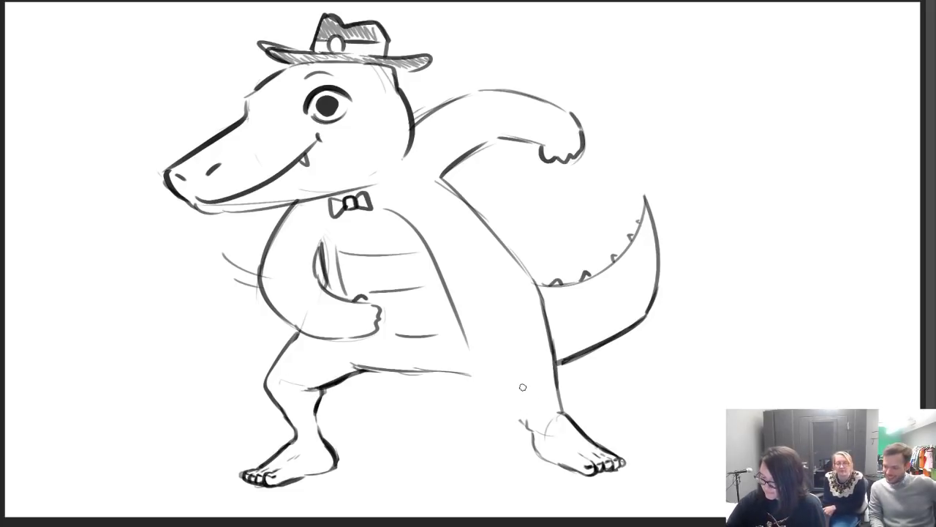
mouse_move(521, 396)
mouse_down()
mouse_move(554, 506)
mouse_move(556, 414)
mouse_move(540, 403)
mouse_up()
key(v)
drag(567, 450, 579, 469)
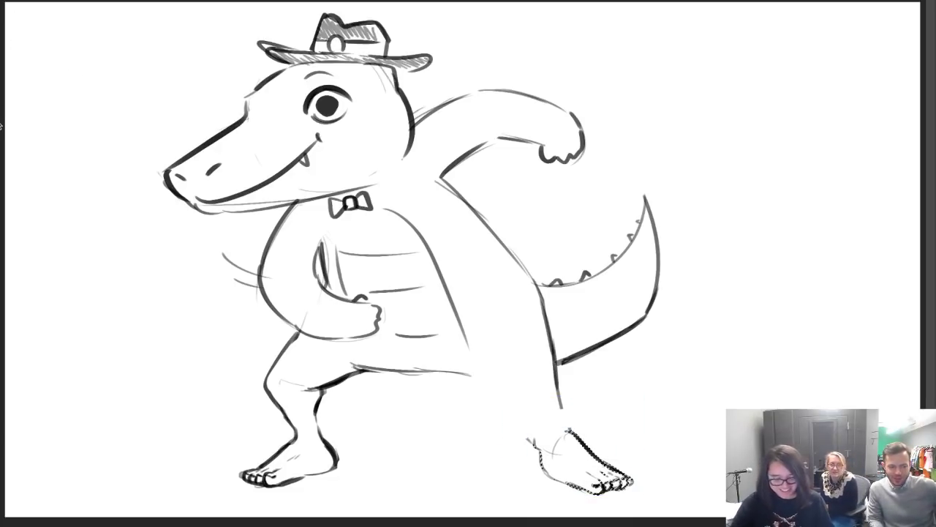
key(ctrl+d)
- Redraw the inner outline of the rear thigh, curving from the belly panel down to the knee
drag(474, 366, 509, 398)
drag(480, 366, 524, 406)
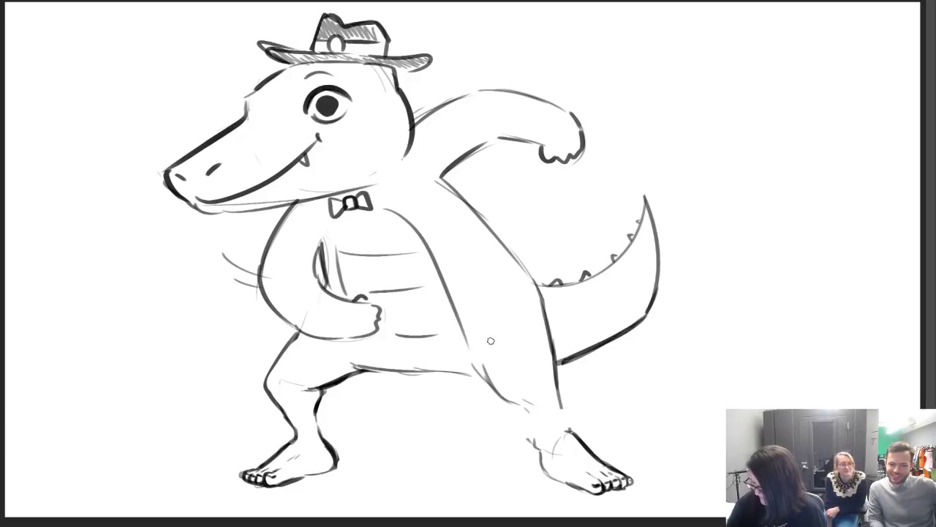
mouse_move(474, 369)
mouse_down()
mouse_move(466, 340)
mouse_move(479, 375)
mouse_move(526, 412)
mouse_up()
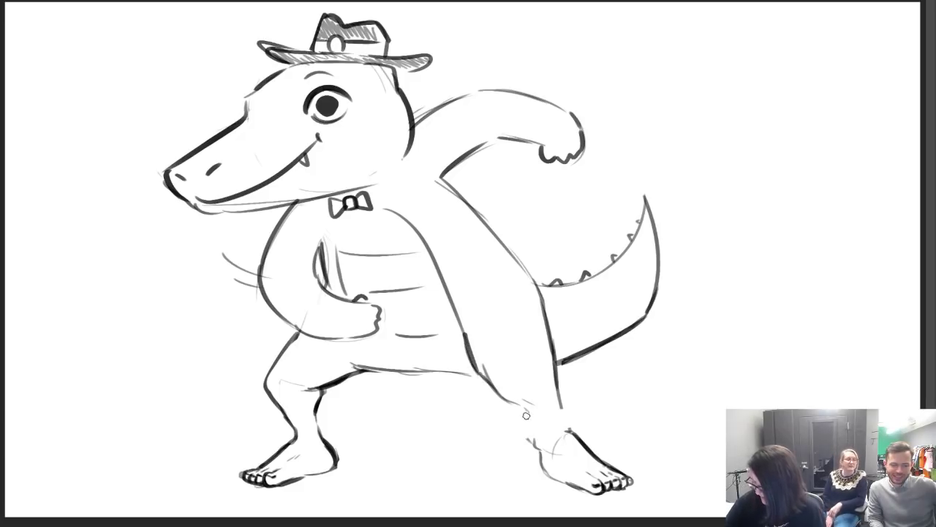
- Select the rear foot with the Lasso, move it further down and to the right, and deselect it
key(l)
mouse_move(545, 435)
mouse_down()
mouse_move(512, 446)
mouse_move(632, 506)
mouse_move(578, 419)
mouse_up()
key(v)
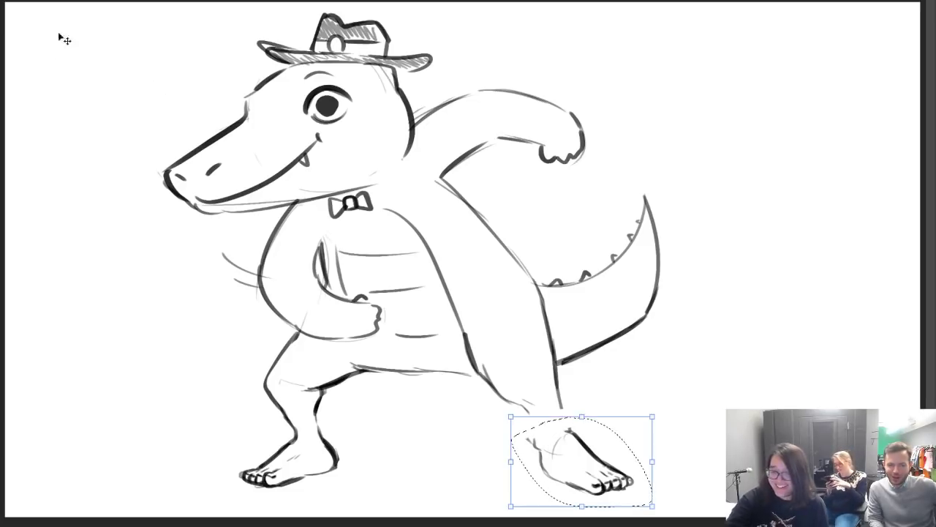
drag(577, 468, 594, 479)
key(ctrl+d)
- Ink the rear calf and shin down to the moved foot, adding small knee marks and a darker foot edge
key(b)
mouse_move(524, 409)
mouse_down()
mouse_move(553, 454)
mouse_move(557, 483)
mouse_move(518, 401)
mouse_up()
mouse_move(571, 437)
mouse_down()
mouse_move(566, 429)
mouse_move(577, 442)
mouse_up()
mouse_move(559, 392)
mouse_down()
mouse_move(573, 439)
mouse_move(568, 432)
mouse_up()
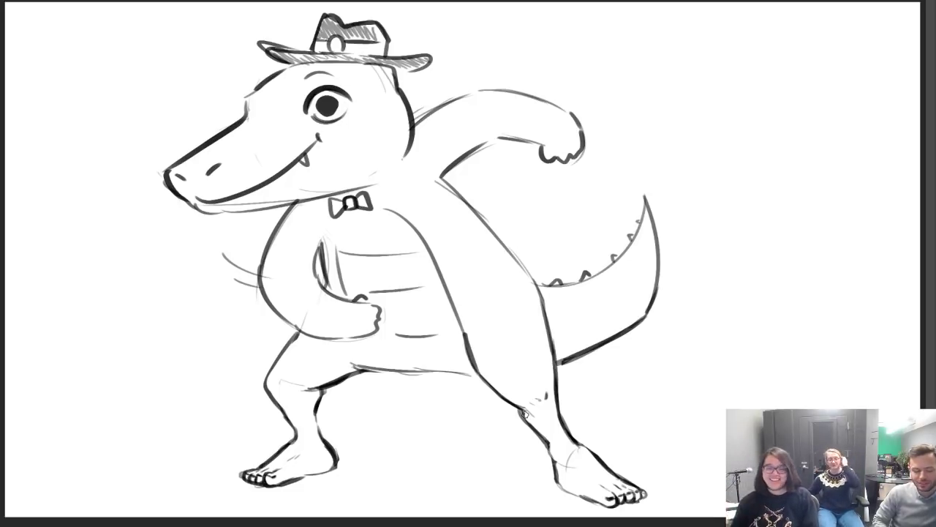
drag(577, 448, 634, 496)
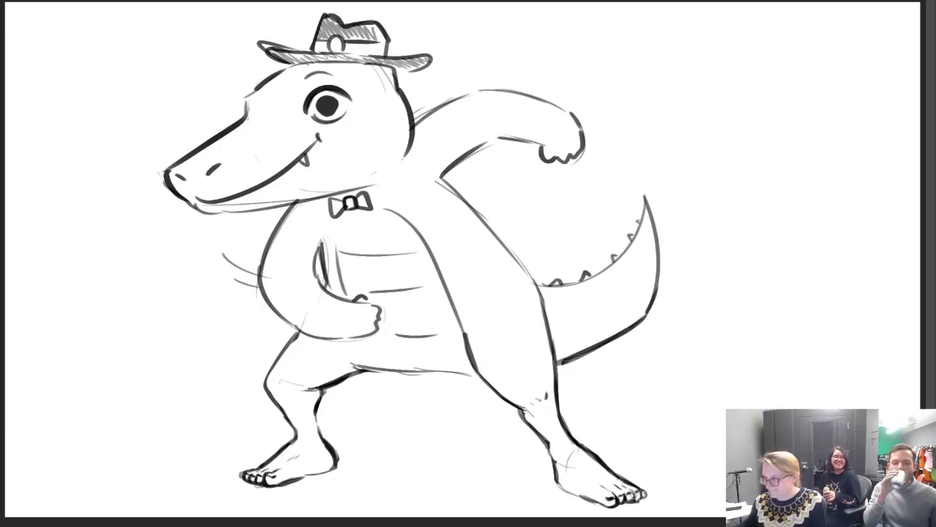
- Clear the crocodile from the canvas and rough in a round head near the upper middle, with curved face guides and a jaw line
click(29, 139)
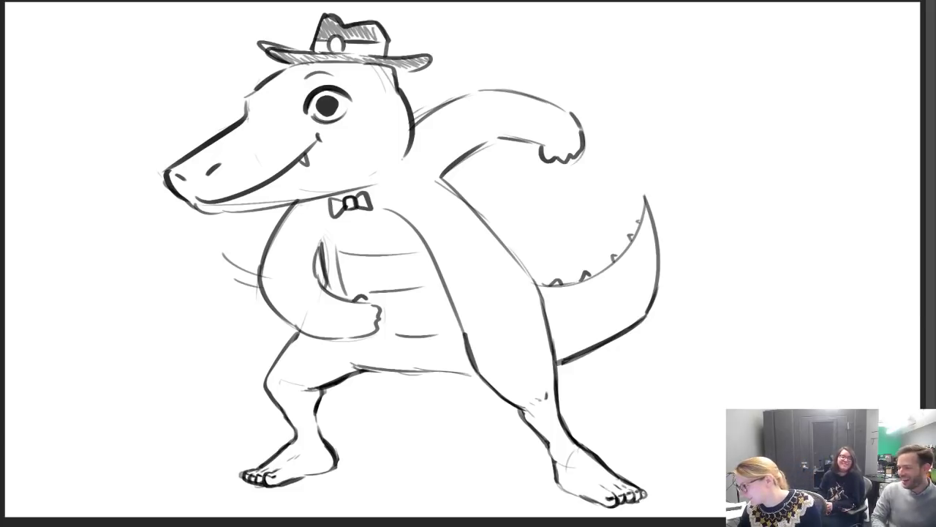
key(Delete)
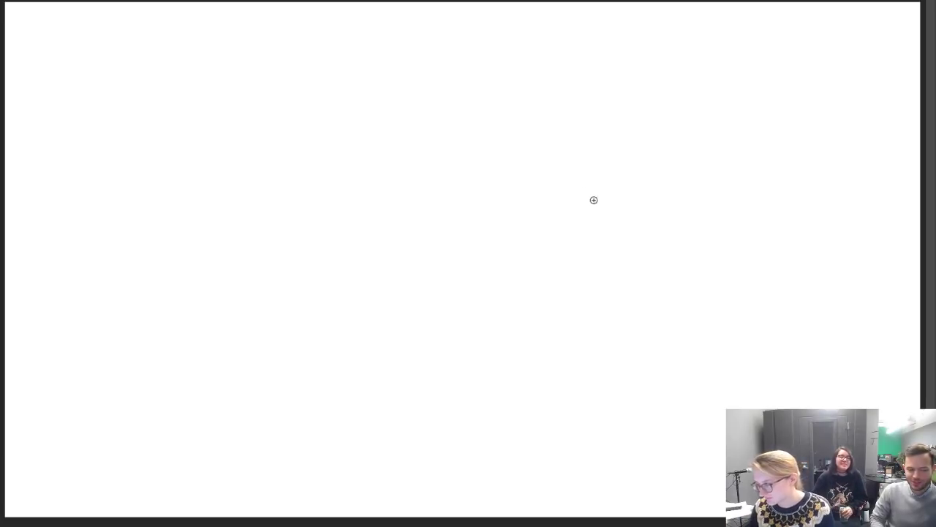
mouse_move(439, 77)
mouse_down()
mouse_move(436, 134)
mouse_move(422, 77)
mouse_up()
drag(499, 74, 522, 139)
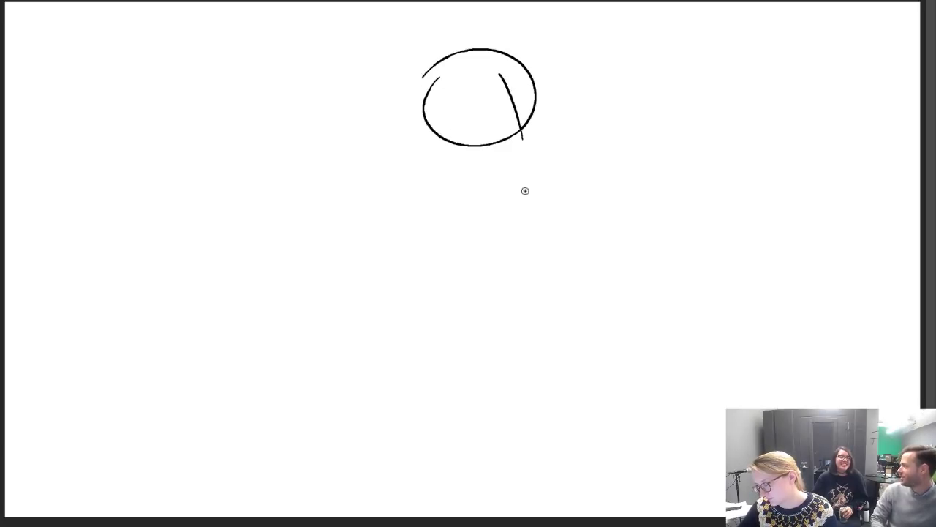
drag(536, 88, 541, 186)
drag(448, 146, 542, 162)
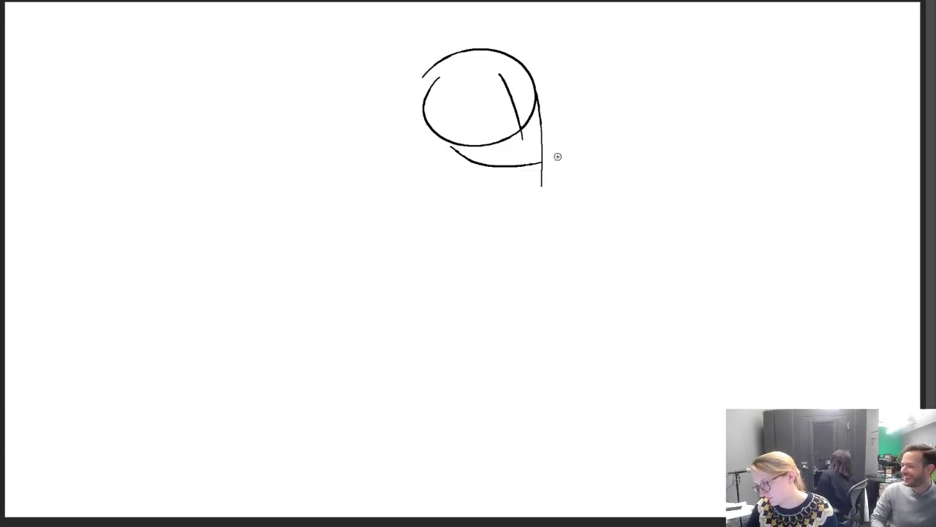
drag(528, 103, 485, 127)
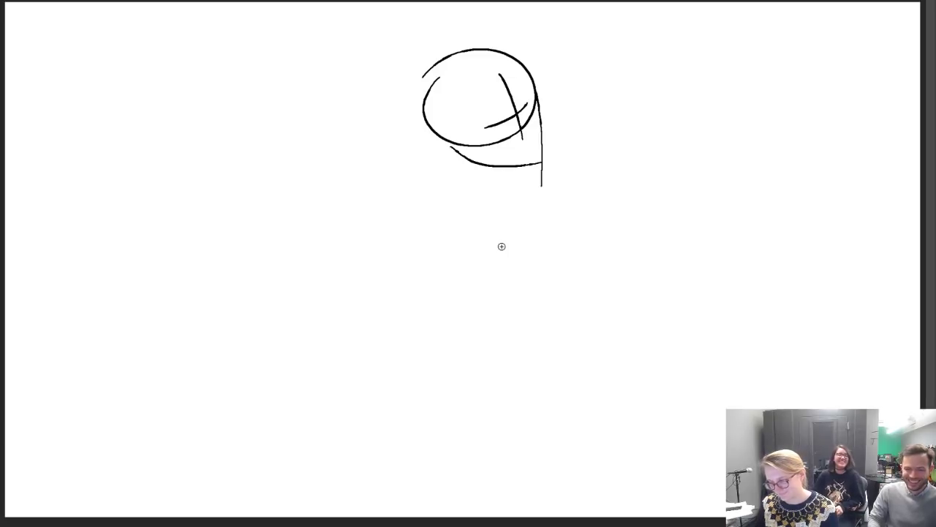
- Outline a three-quarter head with jaw and ear in the lower-left canvas area, trying slanted brows and undoing them
mouse_move(164, 303)
mouse_down()
mouse_move(139, 300)
mouse_move(112, 357)
mouse_move(124, 431)
mouse_move(151, 444)
mouse_move(173, 440)
mouse_move(223, 409)
mouse_move(246, 350)
mouse_move(230, 368)
mouse_up()
mouse_move(117, 349)
mouse_down()
mouse_move(162, 358)
mouse_move(195, 344)
mouse_up()
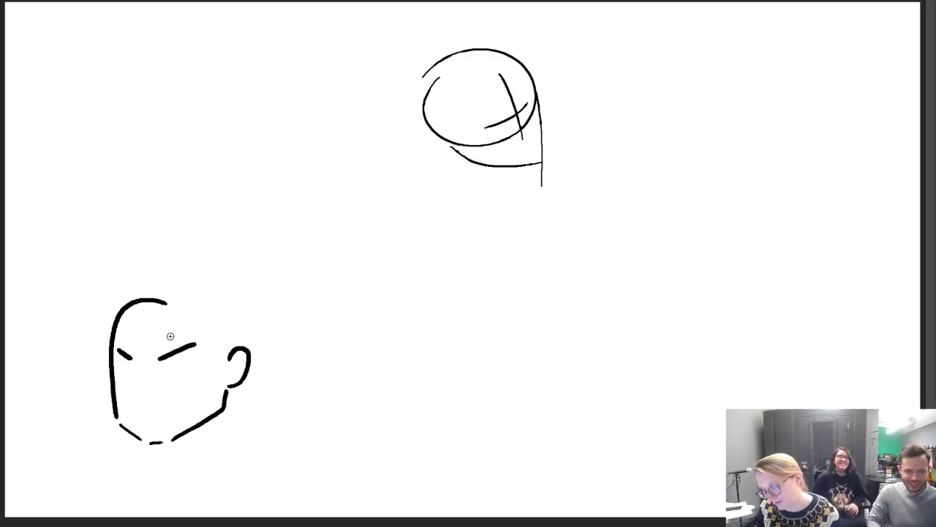
key(ctrl+z)
key(ctrl+z)
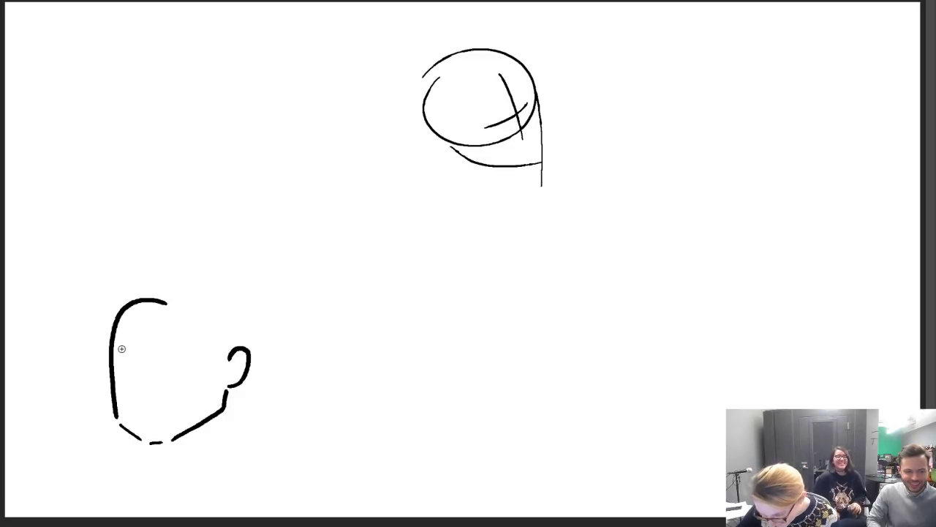
- Draw the face's features: an angular nose, narrowed frowning eyes and thin slanted brows
mouse_move(126, 352)
mouse_down()
mouse_move(161, 354)
mouse_move(131, 378)
mouse_move(131, 400)
mouse_move(155, 398)
mouse_up()
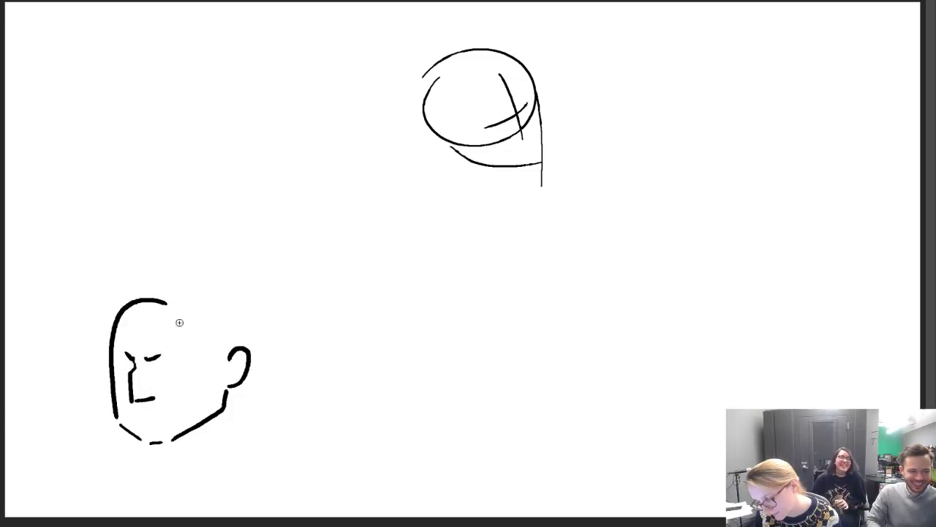
drag(150, 360, 165, 365)
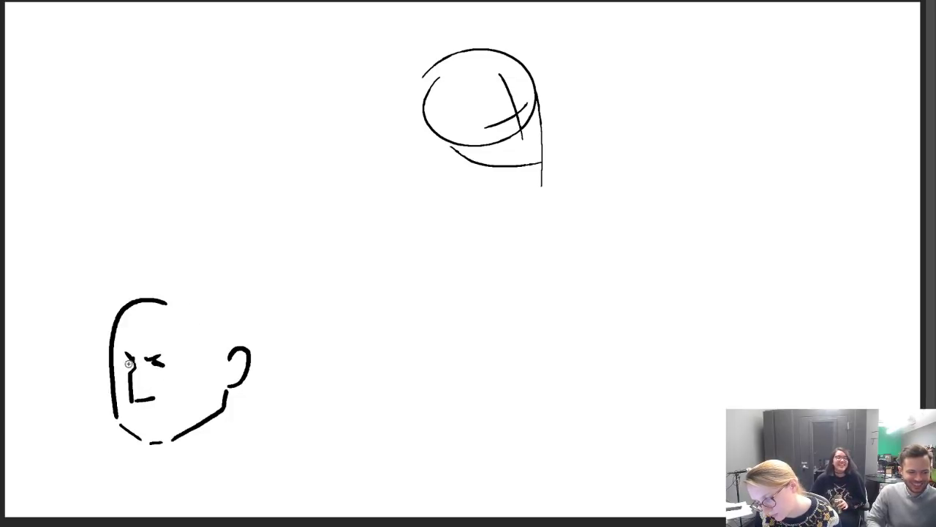
mouse_move(115, 348)
mouse_down()
mouse_move(141, 343)
mouse_move(174, 348)
mouse_up()
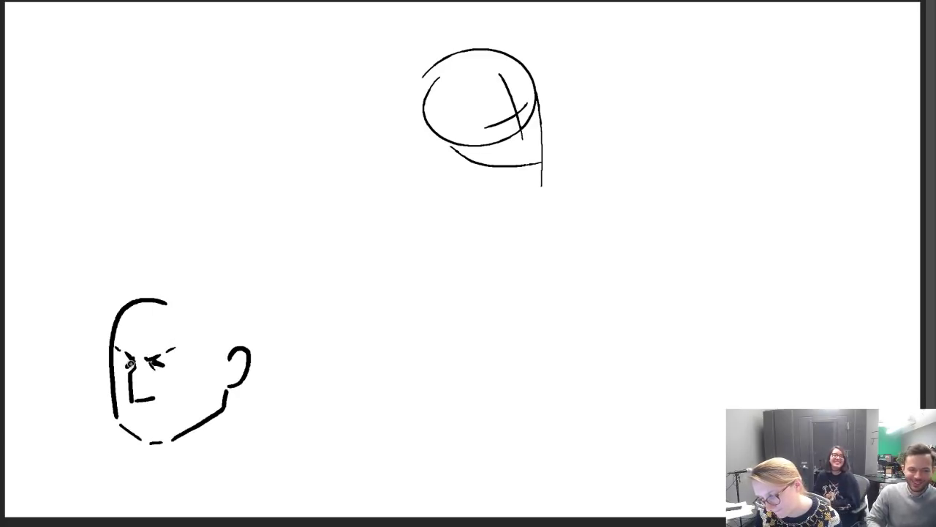
- Add a small downturned mouth, a jagged sideburn with stubble along the jaw, and strokes across the top of the head
drag(138, 417, 144, 415)
mouse_move(205, 312)
mouse_down()
mouse_move(206, 370)
mouse_move(222, 368)
mouse_move(210, 381)
mouse_move(214, 398)
mouse_move(192, 426)
mouse_up()
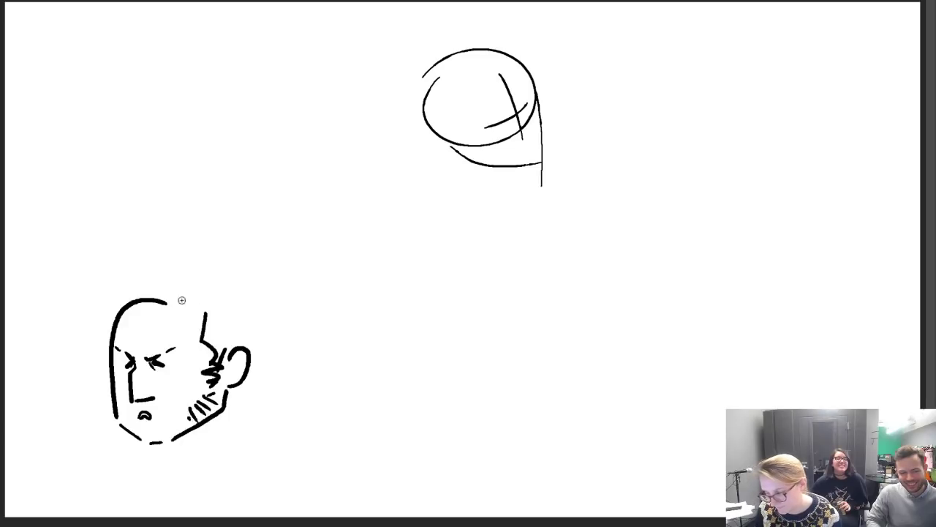
mouse_move(127, 305)
mouse_down()
mouse_move(141, 265)
mouse_move(165, 279)
mouse_move(210, 282)
mouse_move(239, 294)
mouse_move(246, 345)
mouse_up()
- Select the lower-left head with the Lasso, delete it and deselect
key(l)
mouse_move(147, 474)
mouse_down()
mouse_move(73, 255)
mouse_move(143, 477)
mouse_up()
key(Delete)
key(ctrl+d)
- Brush a new head at the canvas's left side, with a pointed jaw under a wide rounded crown and a horizontal brim line
key(b)
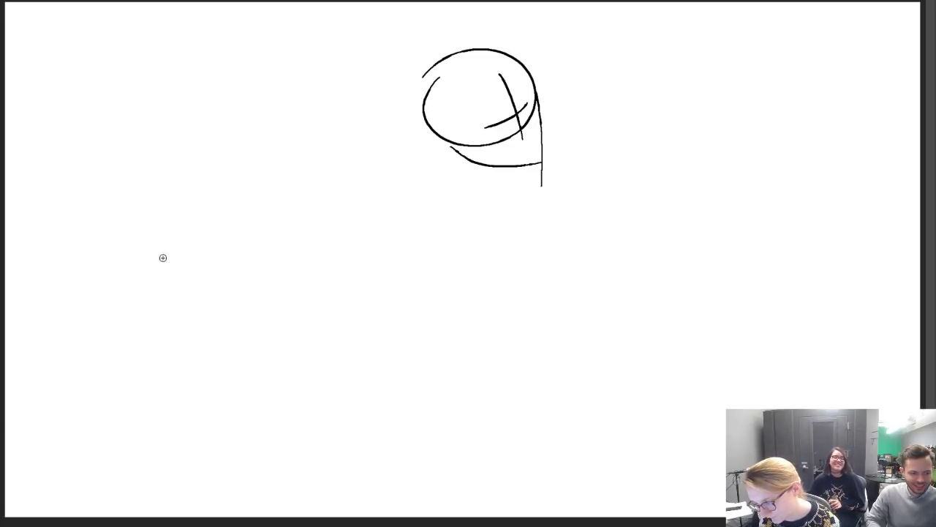
mouse_move(153, 274)
mouse_down()
mouse_move(167, 357)
mouse_move(171, 292)
mouse_move(174, 361)
mouse_move(236, 313)
mouse_up()
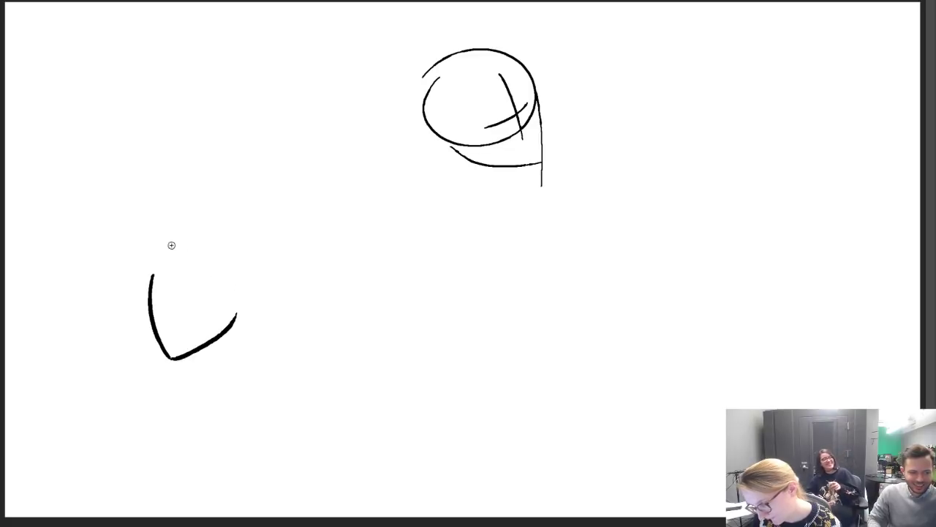
mouse_move(154, 214)
mouse_down()
mouse_move(129, 279)
mouse_move(142, 293)
mouse_move(135, 291)
mouse_move(152, 287)
mouse_move(138, 283)
mouse_move(254, 287)
mouse_move(236, 233)
mouse_move(126, 241)
mouse_up()
key(ctrl+z)
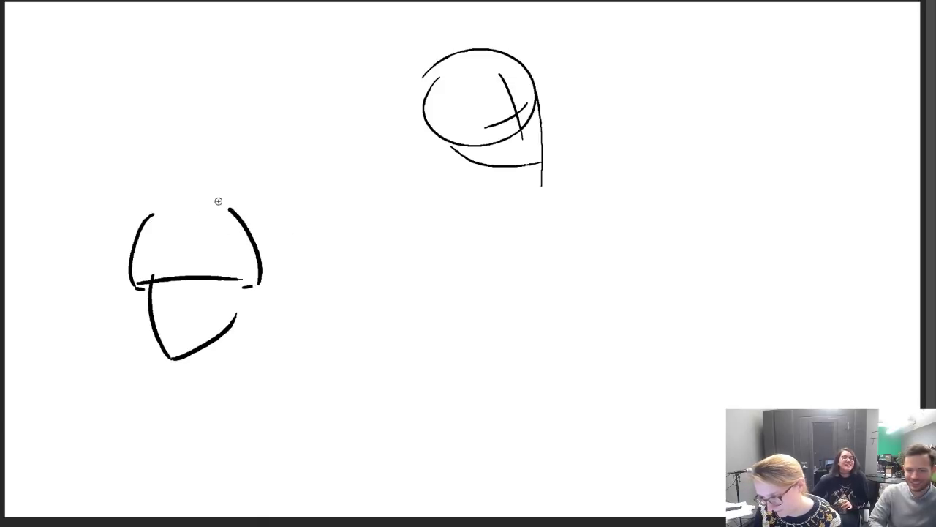